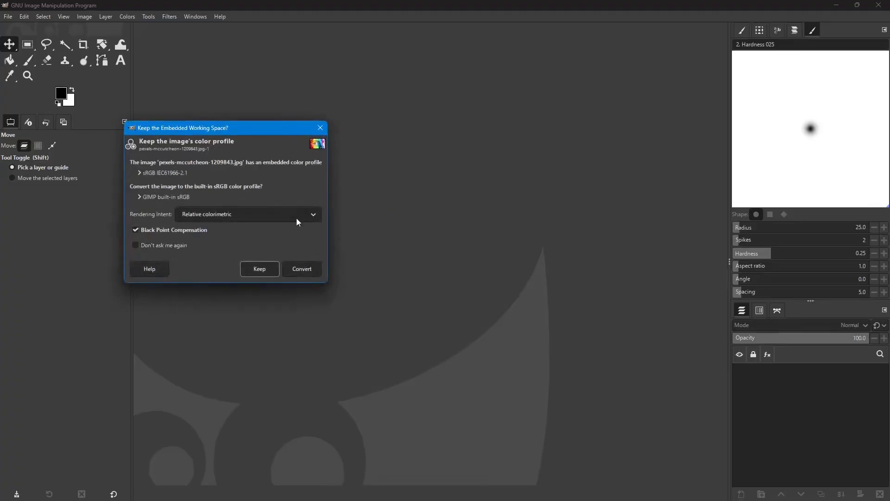
Step: Convert the imported face photo to the built-in sRGB color profile and lock its layer
{"action": "left_click_drag", "start_coordinate": [254, 128], "coordinate": [405, 120]}
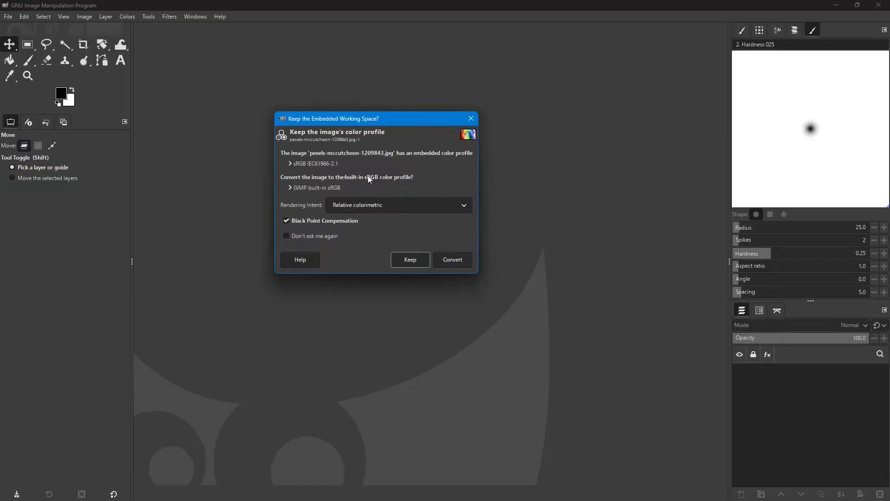
{"action": "left_click", "coordinate": [449, 255]}
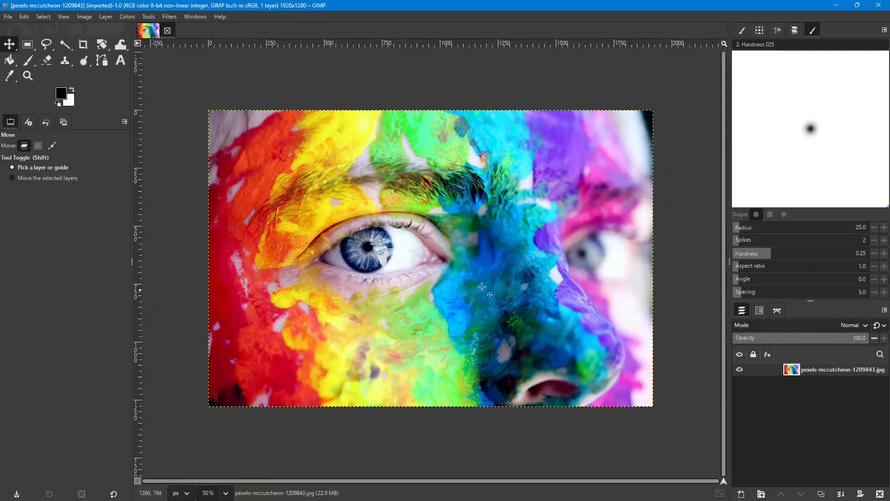
{"action": "left_click", "coordinate": [753, 370]}
{"action": "left_click", "coordinate": [744, 349]}
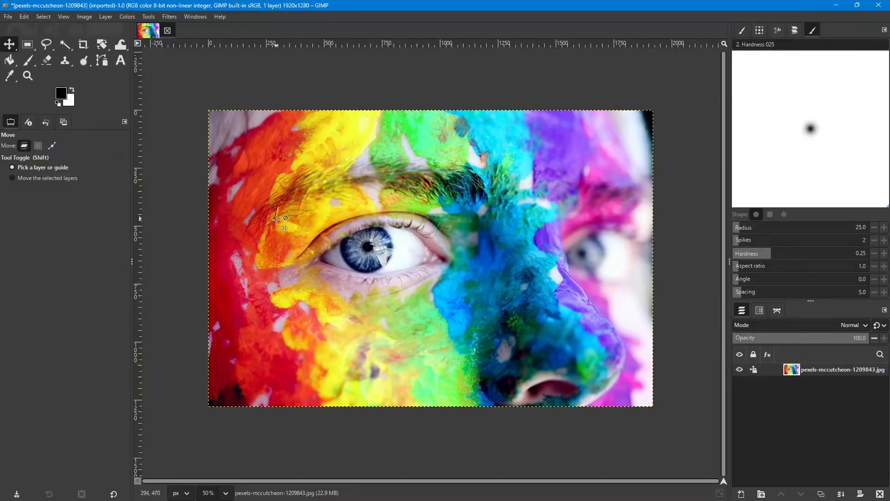
Step: Set the Text tool's font to Impact Regular
{"action": "left_click", "coordinate": [120, 64]}
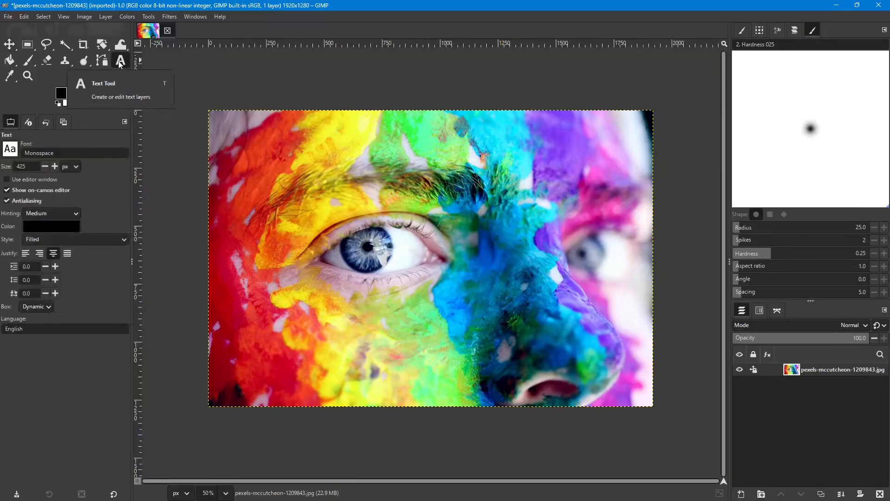
{"action": "left_click", "coordinate": [65, 153]}
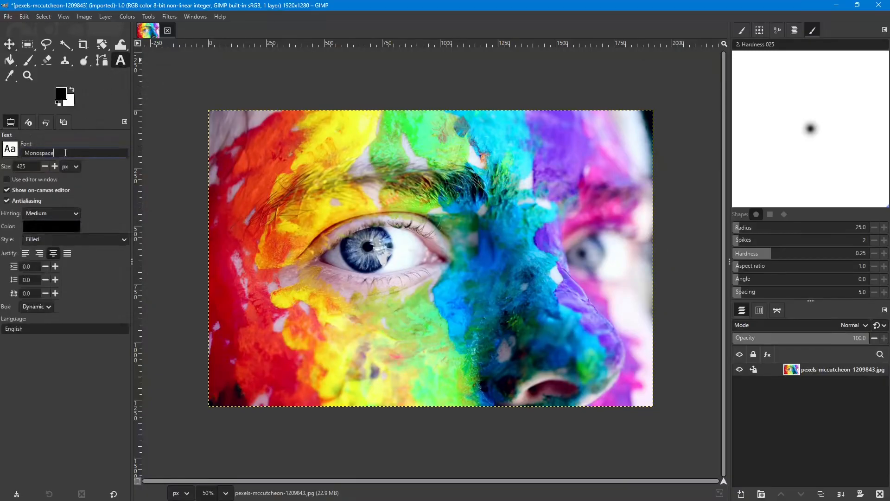
{"action": "double_click", "coordinate": [26, 153]}
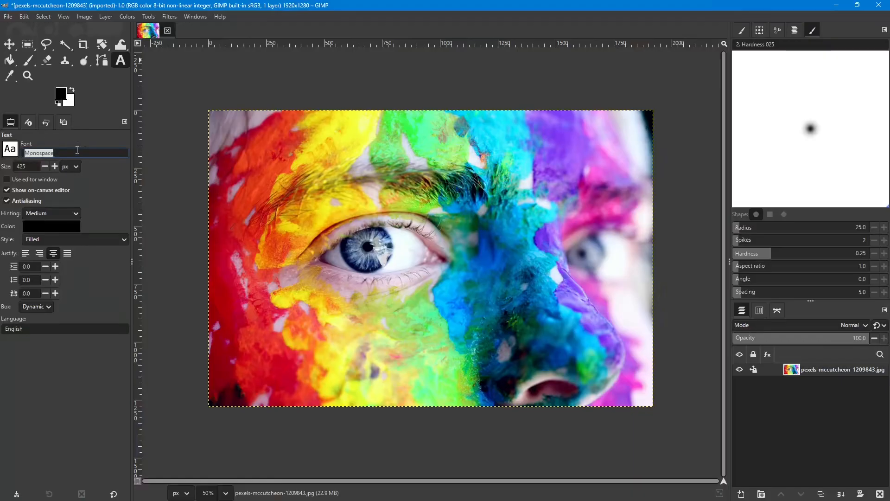
{"action": "left_click", "coordinate": [12, 149]}
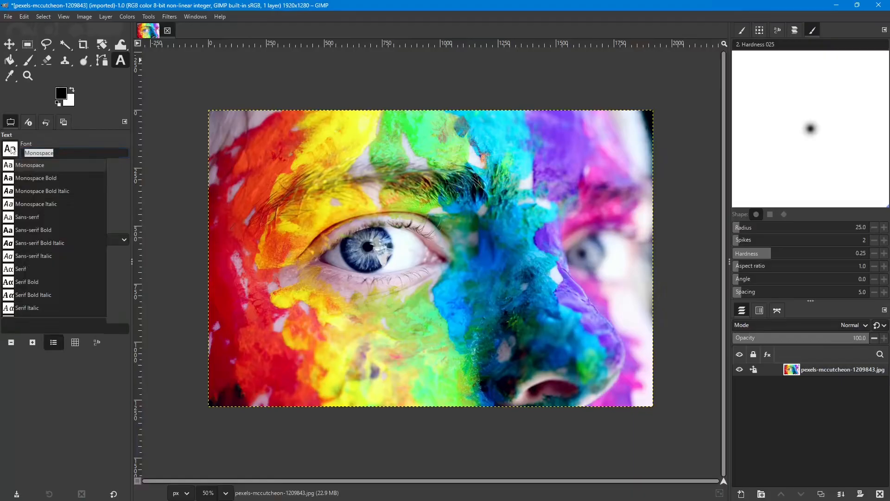
{"action": "left_click", "coordinate": [59, 153]}
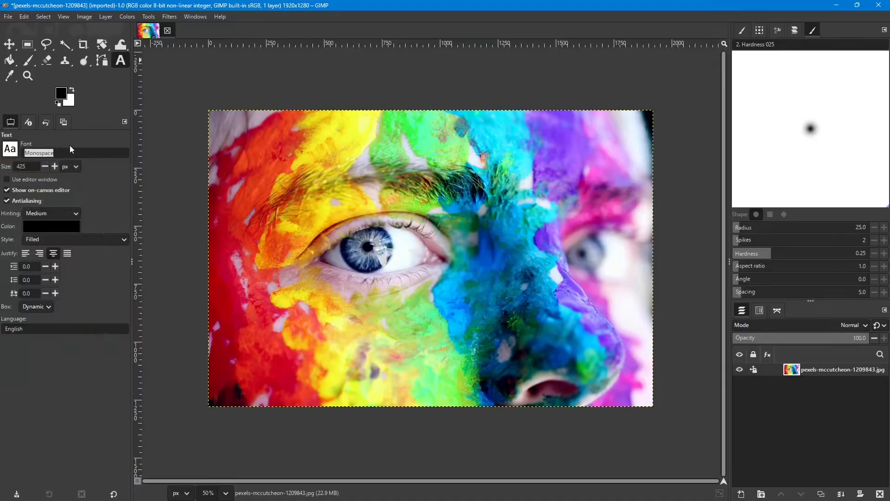
{"action": "key", "text": "m"}
{"action": "key", "text": "p"}
{"action": "key", "text": "a"}
{"action": "key", "text": "c"}
{"action": "key", "text": "t"}
{"action": "left_click", "coordinate": [68, 154]}
{"action": "key", "text": "BackSpace"}
{"action": "key", "text": "BackSpace"}
{"action": "key", "text": "BackSpace"}
{"action": "key", "text": "BackSpace"}
{"action": "key", "text": "BackSpace"}
{"action": "key", "text": "BackSpace"}
{"action": "key", "text": "BackSpace"}
{"action": "key", "text": "BackSpace"}
{"action": "key", "text": "BackSpace"}
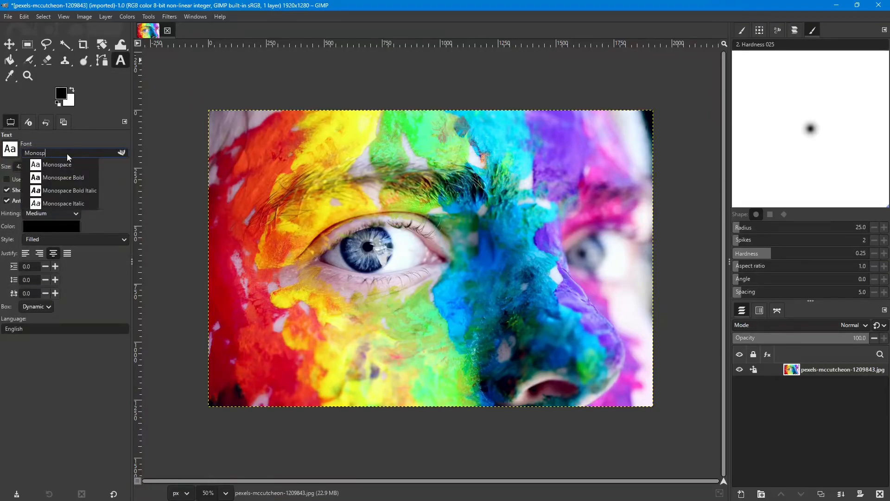
{"action": "type", "text": "Imp"}
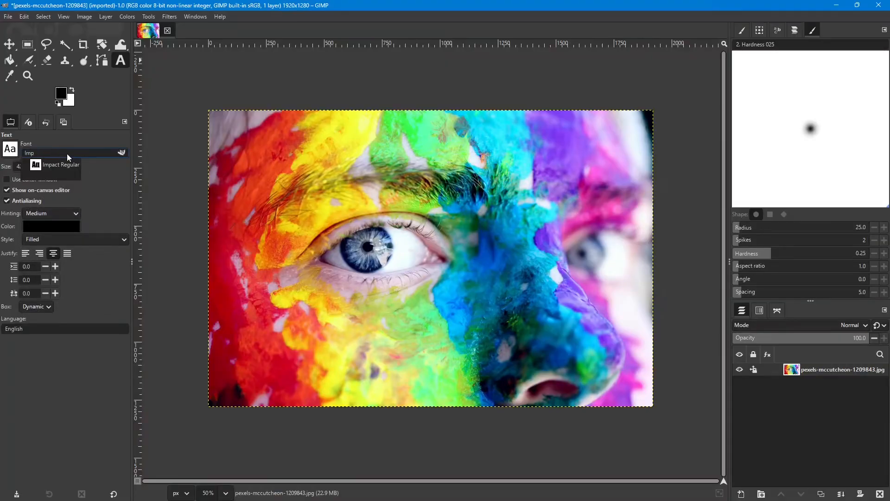
{"action": "left_click", "coordinate": [50, 165]}
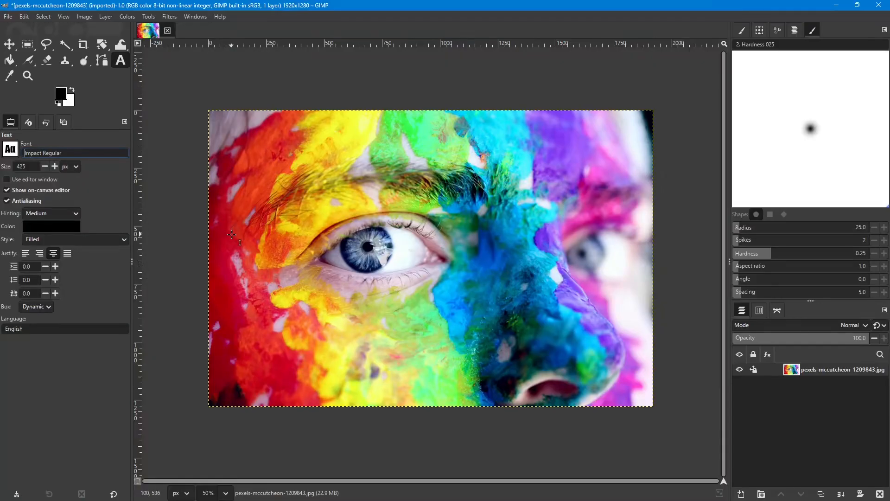
Step: Start a text object near the photo's left edge with its color set to bright green 00ff00
{"action": "left_click", "coordinate": [227, 228]}
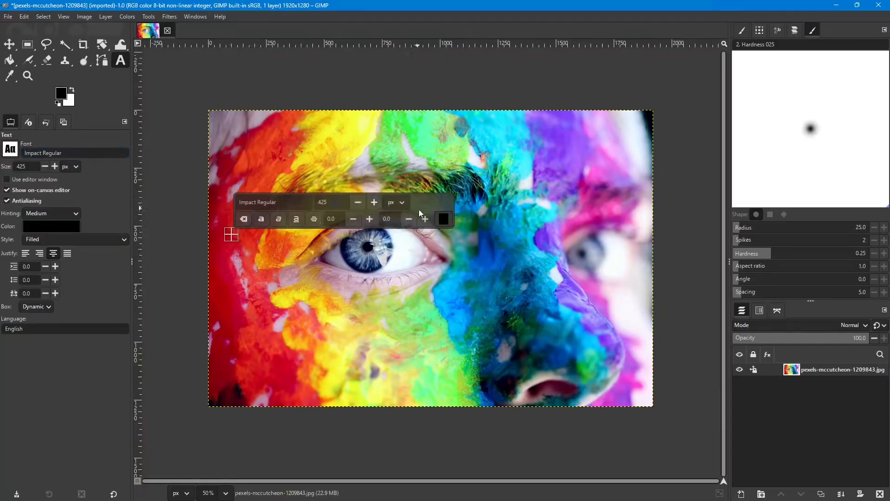
{"action": "left_click", "coordinate": [443, 219]}
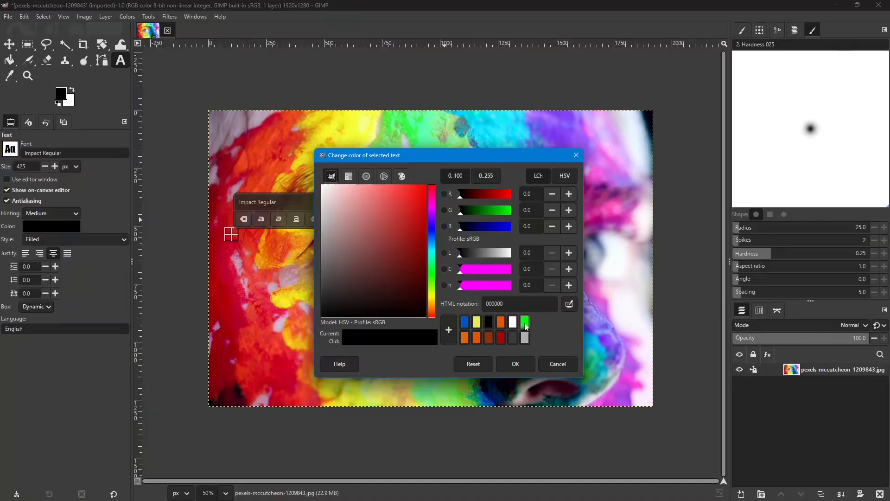
{"action": "left_click", "coordinate": [478, 326]}
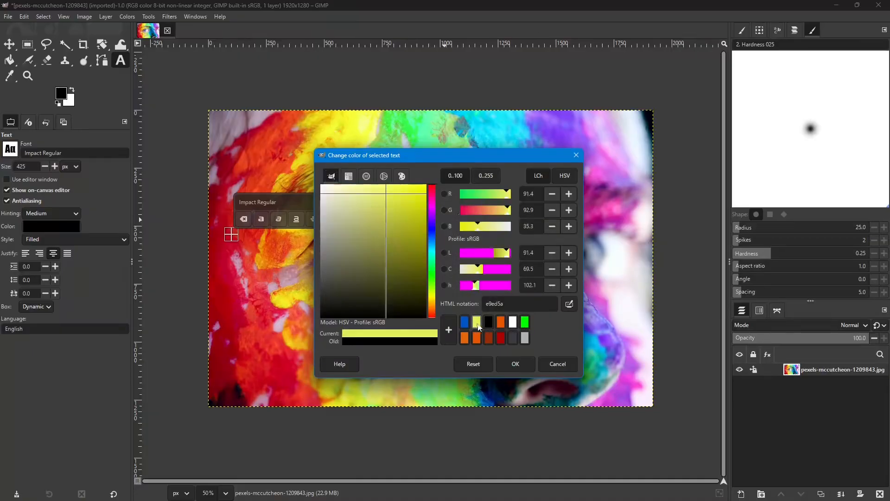
{"action": "left_click", "coordinate": [525, 325]}
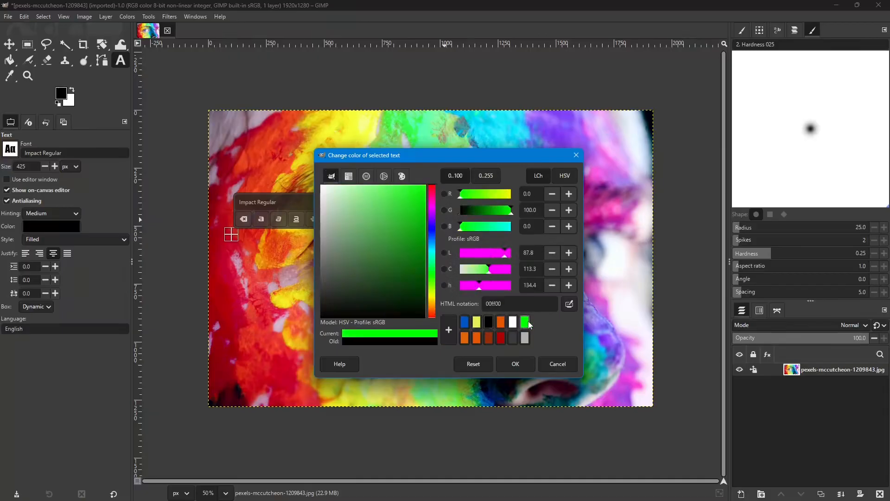
{"action": "left_click", "coordinate": [515, 363]}
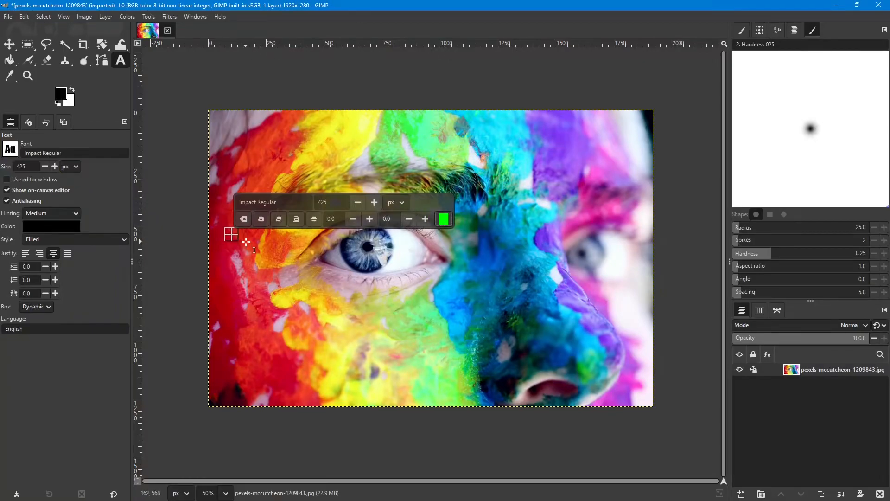
Step: Enter the text CREATE and enlarge it to 624 px
{"action": "type", "text": "CREATE"}
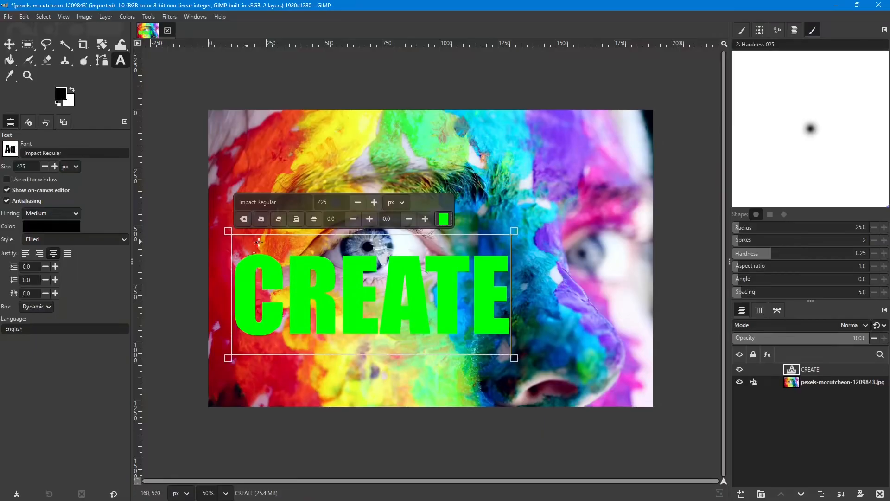
{"action": "left_click", "coordinate": [374, 202]}
{"action": "left_click_drag", "start_coordinate": [374, 202], "coordinate": [374, 202]}
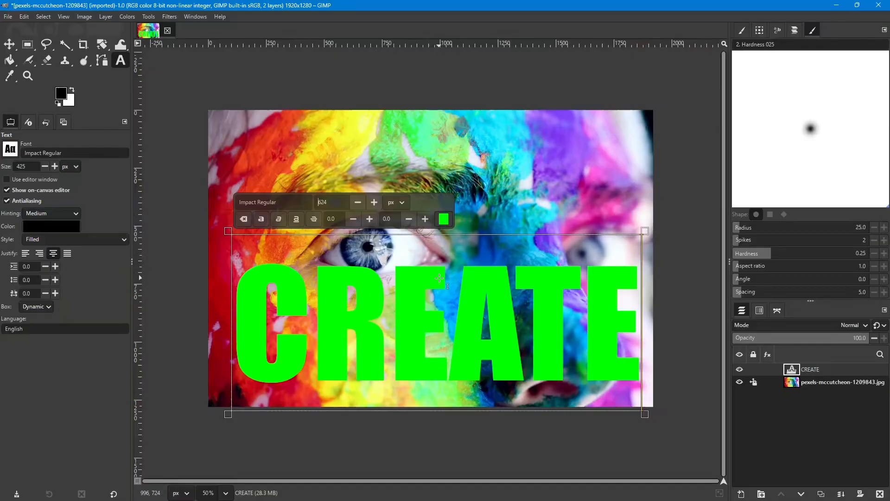
Step: Recolor the entire CREATE text to pale yellow e9ed5a
{"action": "left_click", "coordinate": [546, 334]}
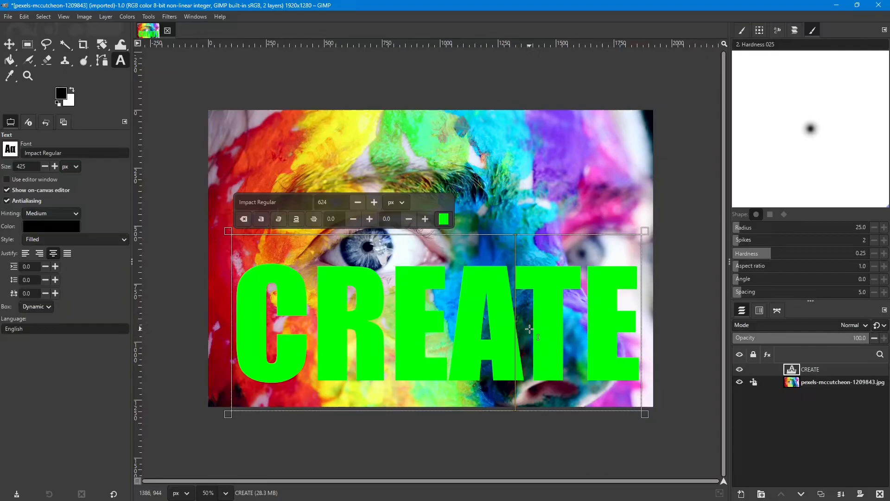
{"action": "key", "text": "ctrl+a"}
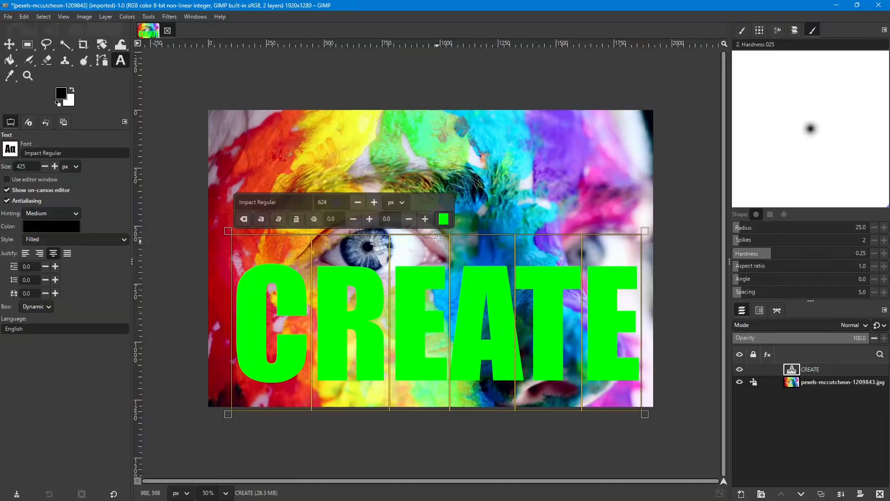
{"action": "left_click", "coordinate": [444, 220]}
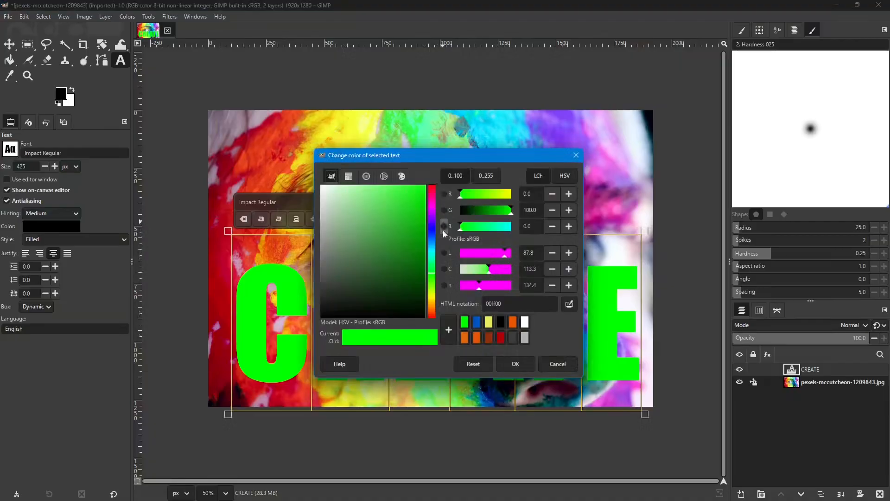
{"action": "left_click", "coordinate": [489, 324]}
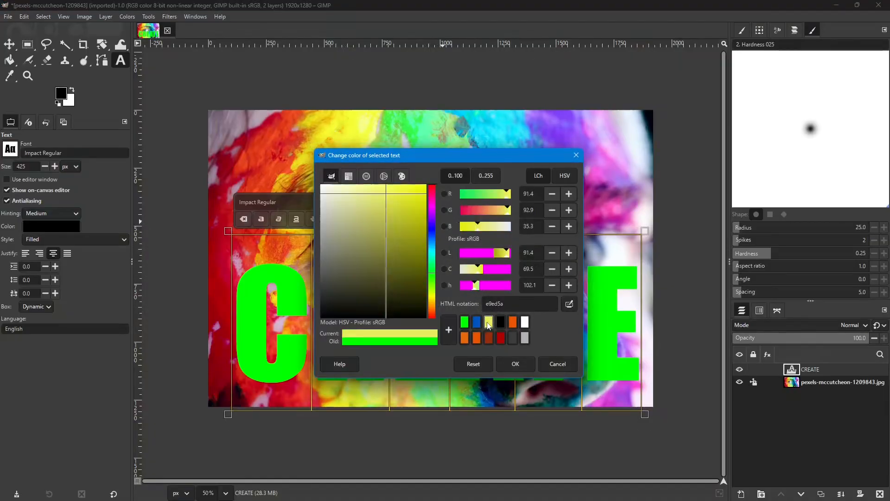
{"action": "left_click", "coordinate": [515, 364]}
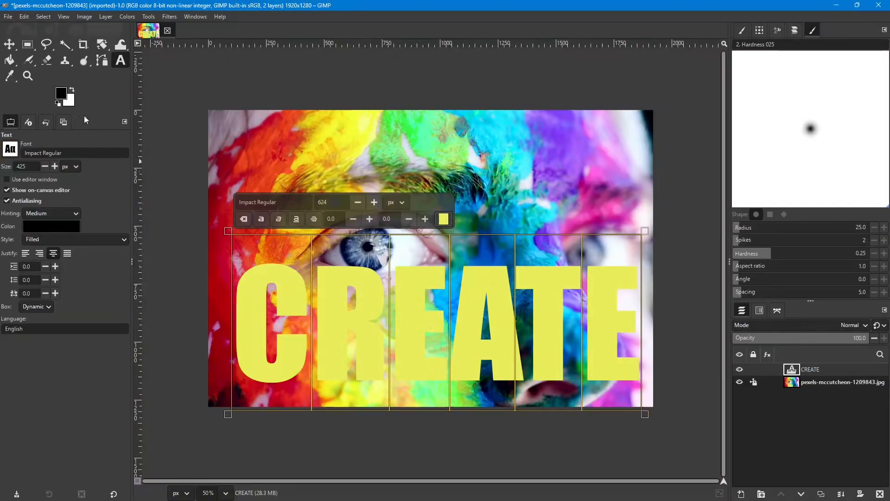
Step: Move the CREATE text down to the photo's lower edge and duplicate its layer
{"action": "left_click", "coordinate": [8, 44]}
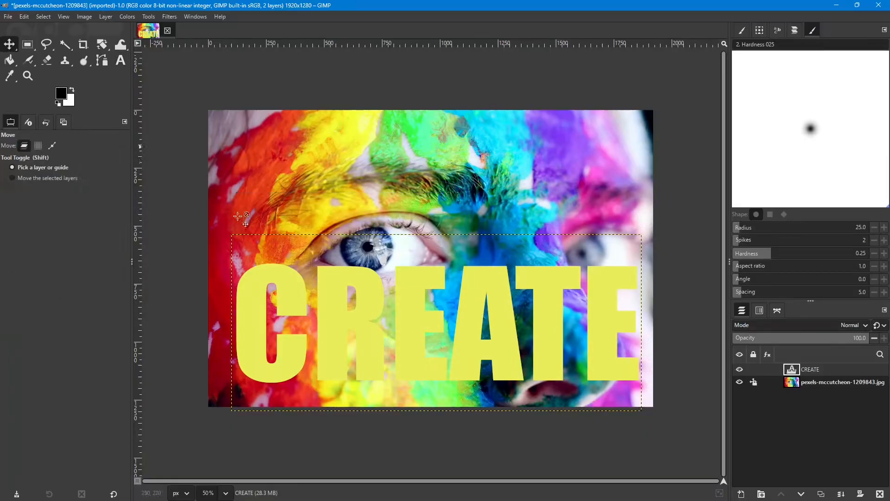
{"action": "left_click_drag", "start_coordinate": [416, 324], "coordinate": [412, 345]}
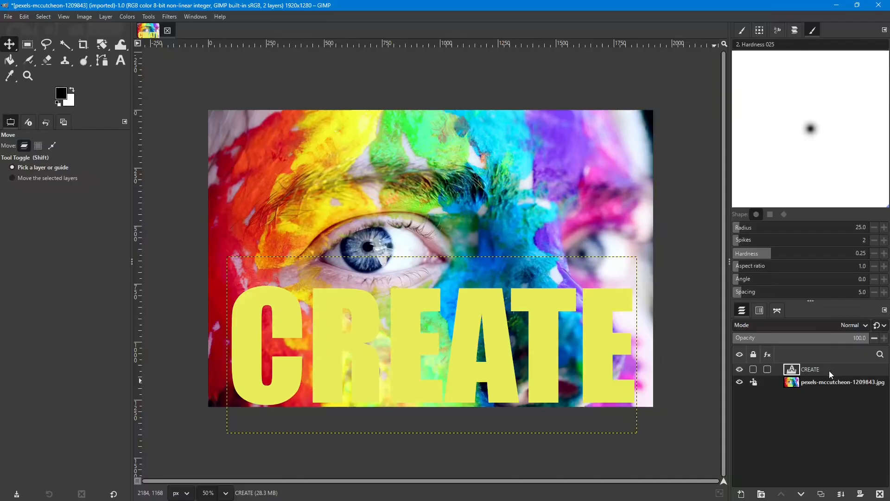
{"action": "key", "text": "shift+ctrl+d"}
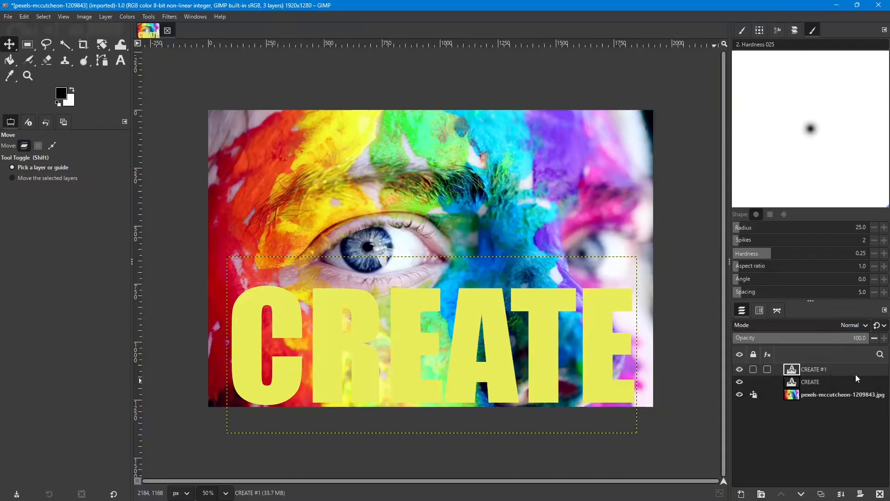
Step: Hide the original CREATE layer and keep only the duplicate text layer visible above the photo
{"action": "left_click_drag", "start_coordinate": [738, 370], "coordinate": [739, 383]}
{"action": "left_click", "coordinate": [740, 370]}
{"action": "left_click", "coordinate": [739, 369]}
{"action": "left_click", "coordinate": [739, 369]}
{"action": "left_click", "coordinate": [739, 370]}
{"action": "left_click", "coordinate": [740, 370]}
Step: Recolor all the text in the duplicate CREATE layer to blue 0054c1
{"action": "left_click", "coordinate": [121, 60]}
{"action": "left_click", "coordinate": [385, 330]}
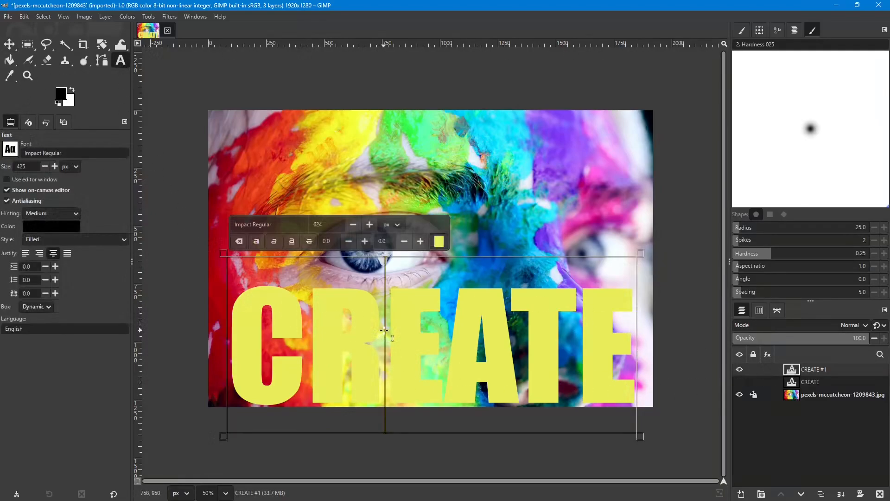
{"action": "key", "text": "ctrl+a"}
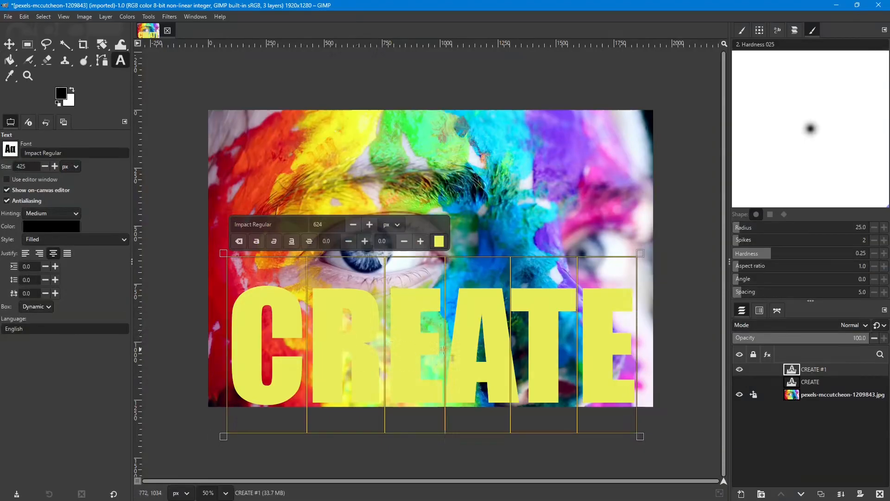
{"action": "left_click", "coordinate": [439, 241]}
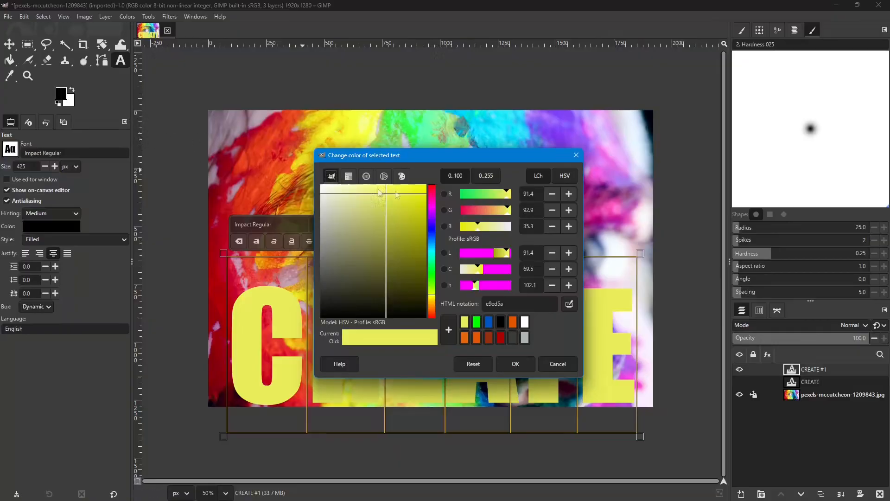
{"action": "left_click_drag", "start_coordinate": [456, 155], "coordinate": [246, 174]}
{"action": "left_click", "coordinate": [360, 324]}
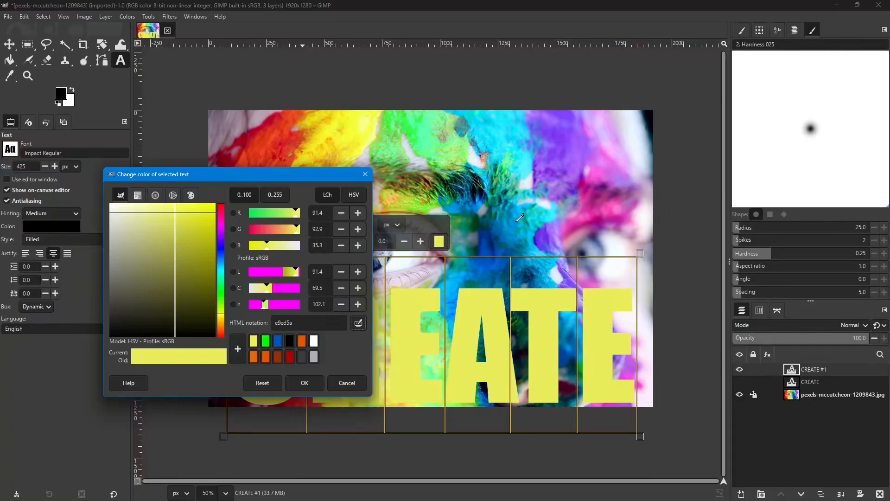
{"action": "left_click", "coordinate": [516, 222]}
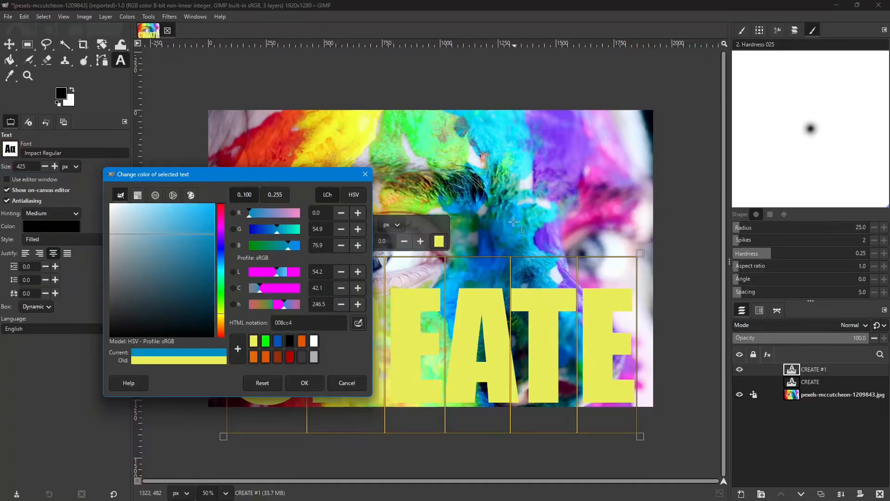
{"action": "left_click", "coordinate": [358, 324]}
{"action": "left_click", "coordinate": [484, 249]}
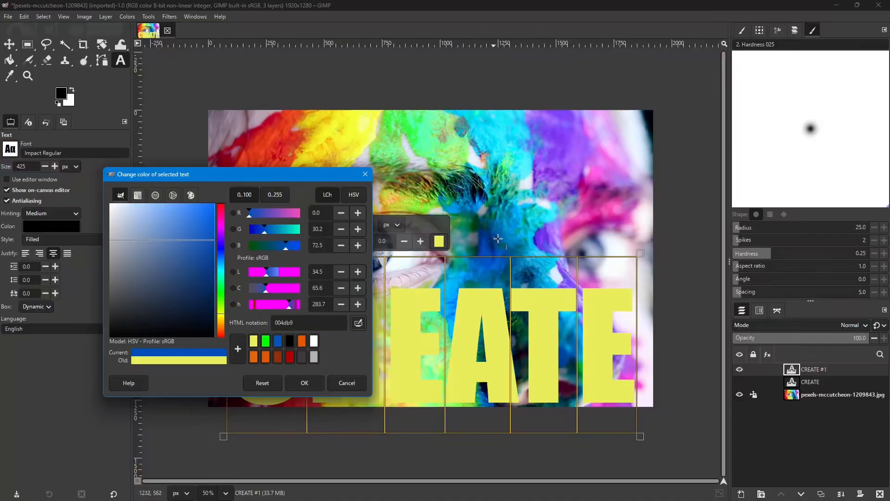
{"action": "left_click", "coordinate": [278, 341]}
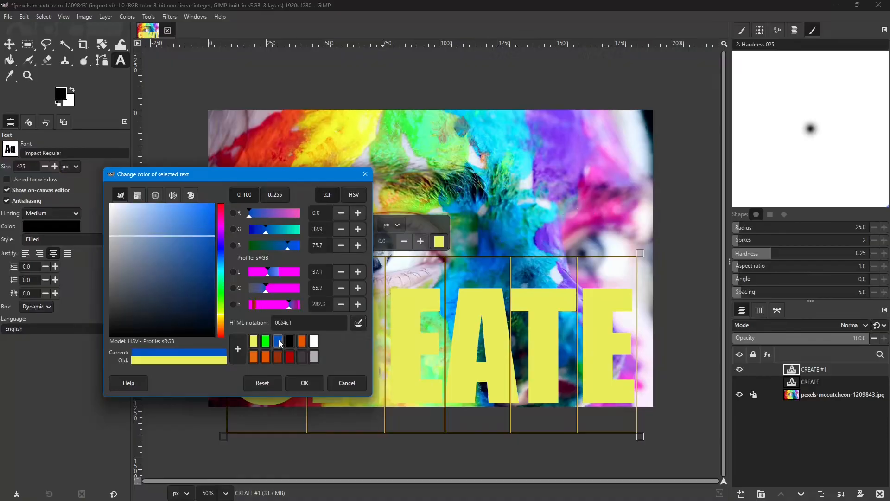
{"action": "left_click", "coordinate": [303, 383]}
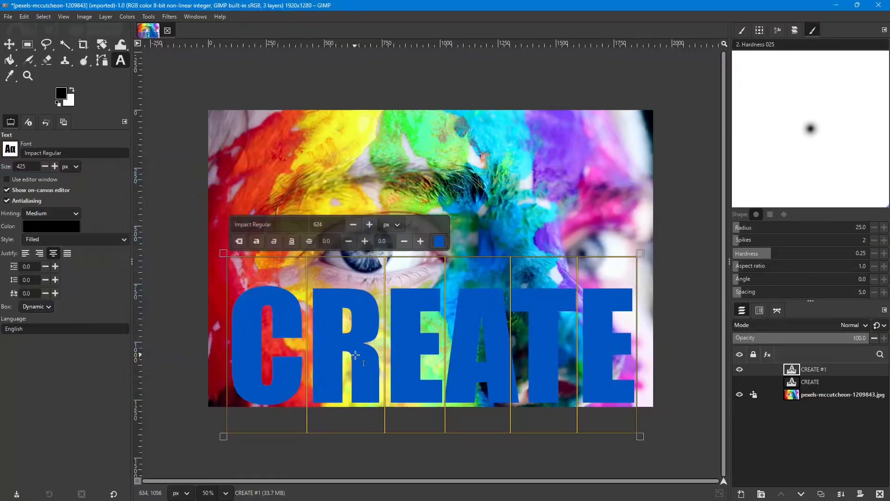
Step: Hide the blue duplicate text layer and show the original yellow CREATE layer
{"action": "left_click", "coordinate": [739, 369]}
{"action": "left_click", "coordinate": [738, 381]}
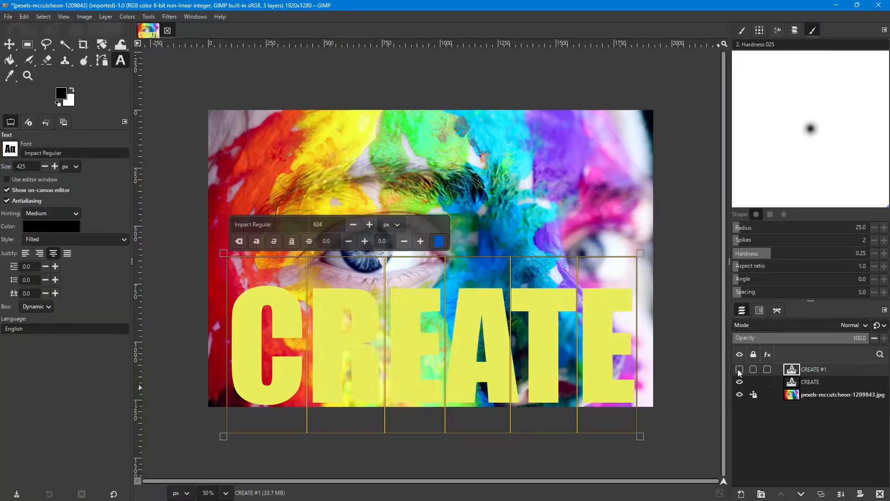
Step: Compare the blue and yellow CREATE text layers by switching their visibility, ending with only the yellow text shown
{"action": "left_click", "coordinate": [739, 370]}
{"action": "left_click", "coordinate": [738, 382]}
{"action": "left_click", "coordinate": [738, 371]}
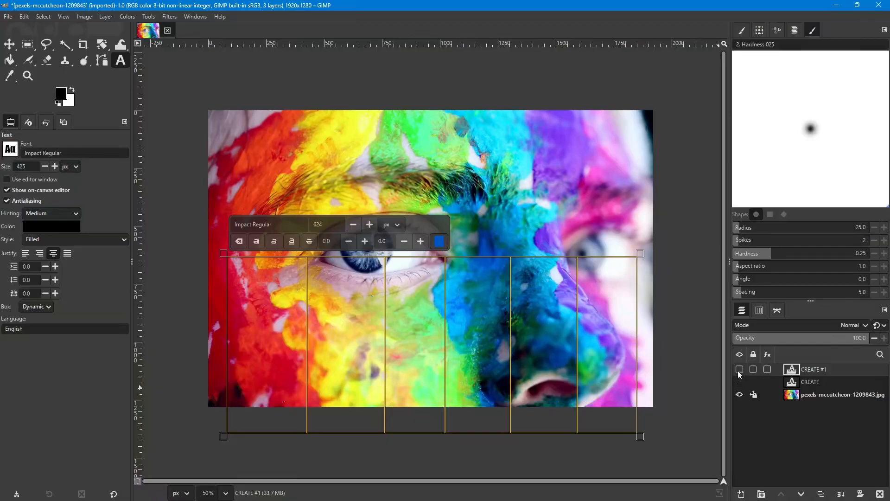
{"action": "left_click", "coordinate": [739, 381]}
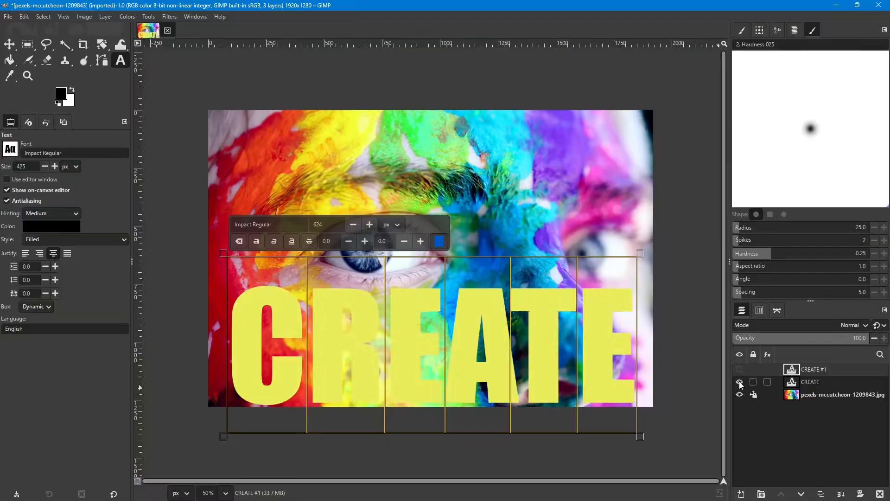
Step: Duplicate the yellow CREATE layer and place the copy beneath the photo layer
{"action": "left_click", "coordinate": [830, 380]}
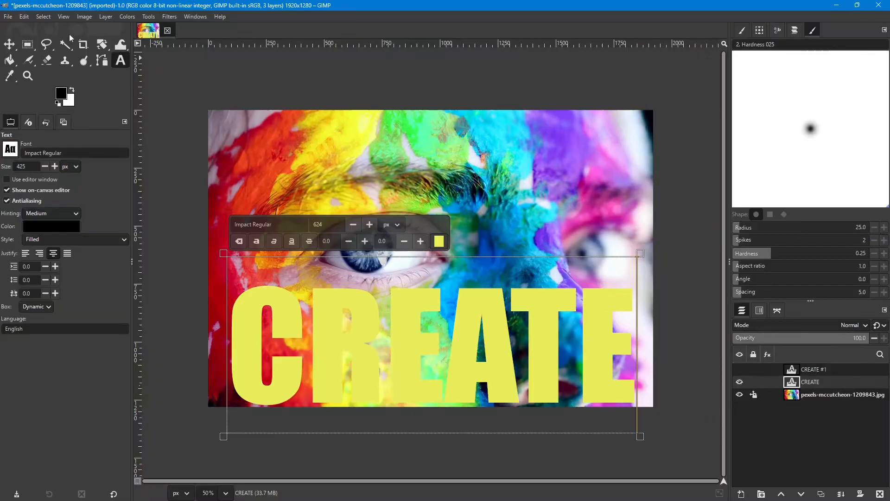
{"action": "left_click", "coordinate": [7, 47]}
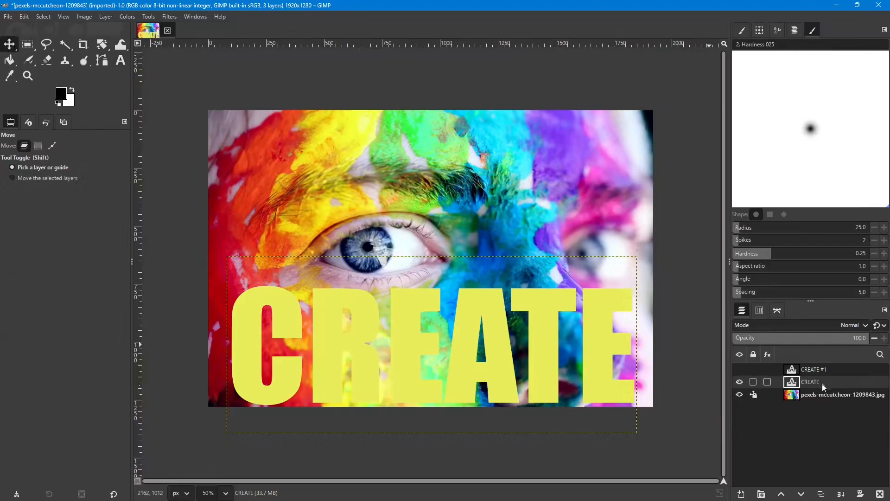
{"action": "key", "text": "shift+ctrl+d"}
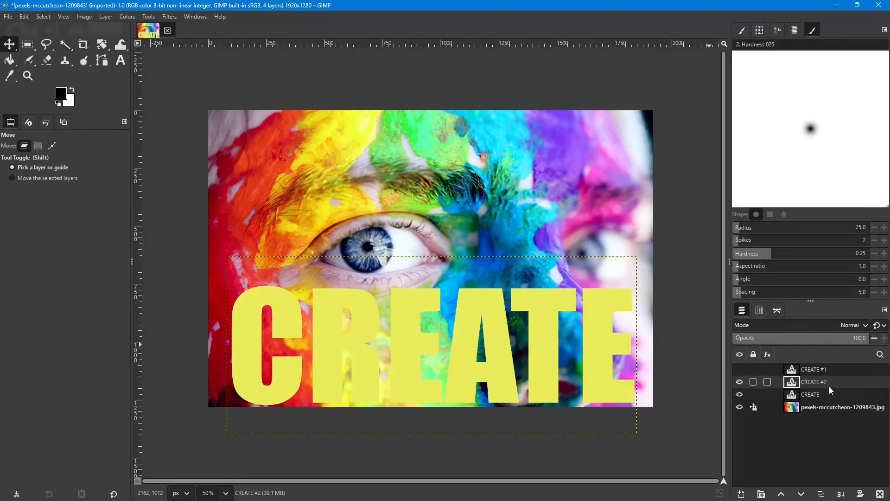
{"action": "left_click_drag", "start_coordinate": [833, 383], "coordinate": [832, 416]}
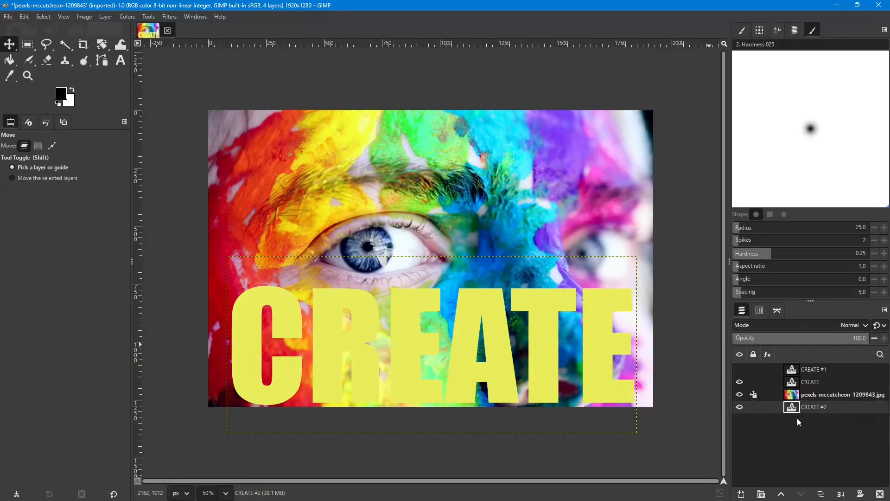
Step: Lock the position and size of the CREATE copy beneath the photo, hide it, and make the visible CREATE layer active
{"action": "left_click", "coordinate": [752, 406]}
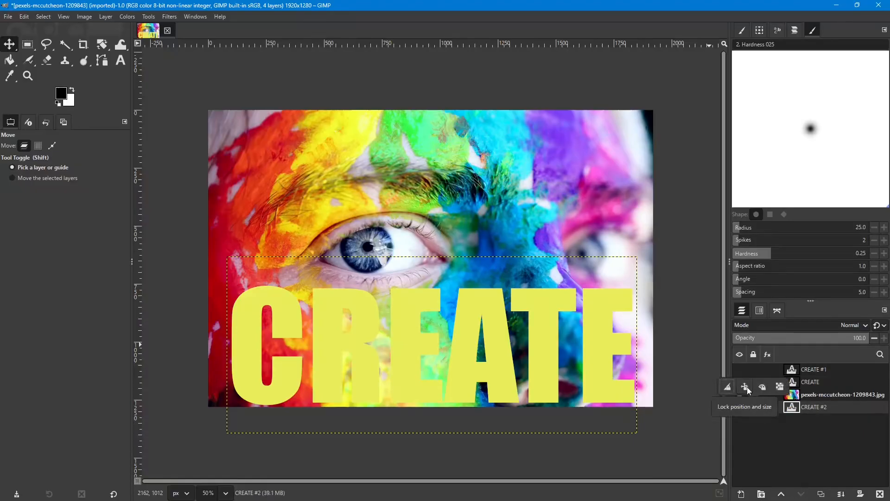
{"action": "left_click", "coordinate": [745, 386]}
{"action": "left_click", "coordinate": [783, 436]}
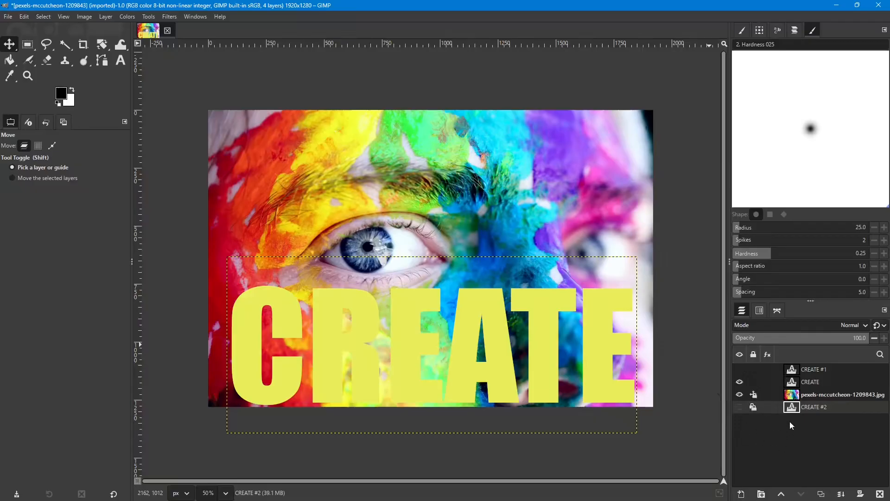
{"action": "left_click", "coordinate": [817, 381]}
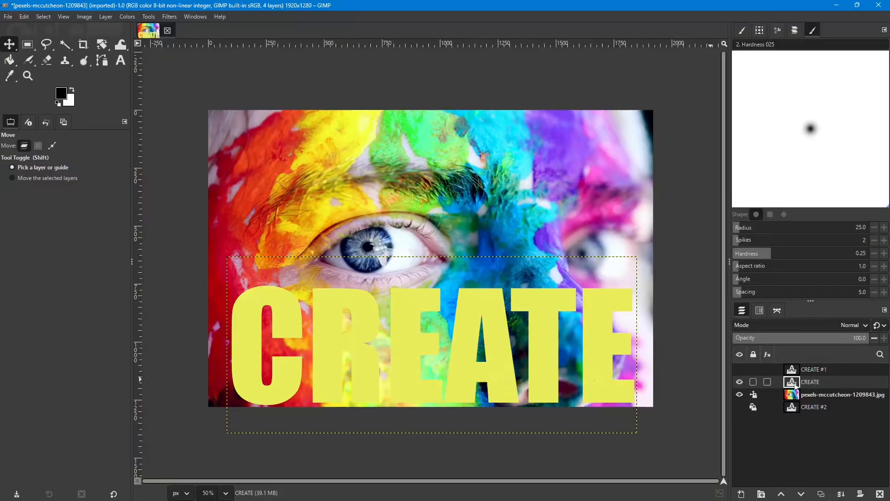
Step: Preview the blending modes from Normal through Split, Screen and Addition to Multiply on the CREATE layer
{"action": "left_click", "coordinate": [841, 323]}
{"action": "left_click", "coordinate": [837, 325]}
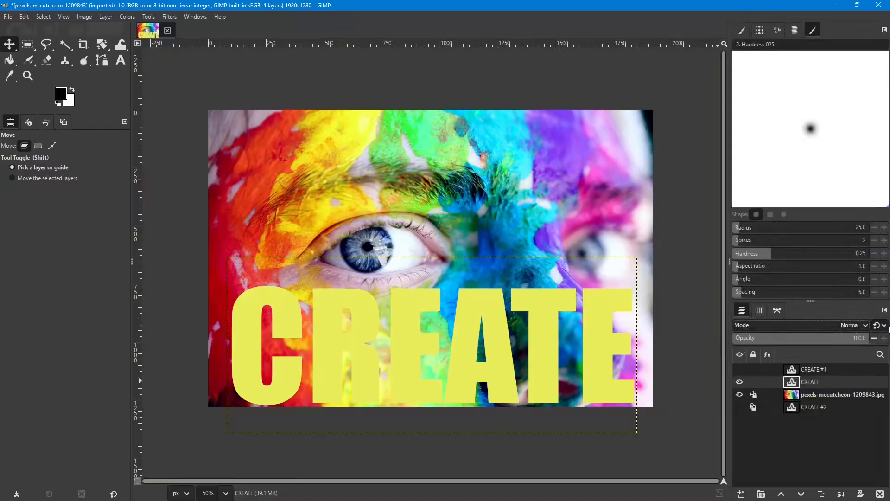
{"action": "key", "text": "Down"}
{"action": "key", "text": "Down"}
{"action": "key", "text": "Up"}
{"action": "key", "text": "Down"}
{"action": "key", "text": "Down"}
{"action": "key", "text": "Down"}
{"action": "key", "text": "Down"}
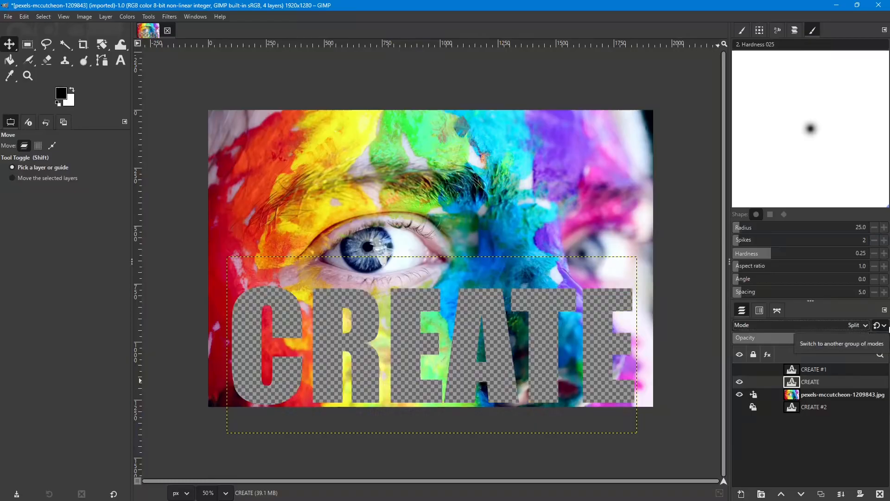
{"action": "key", "text": "Down"}
{"action": "key", "text": "Down"}
{"action": "key", "text": "Down"}
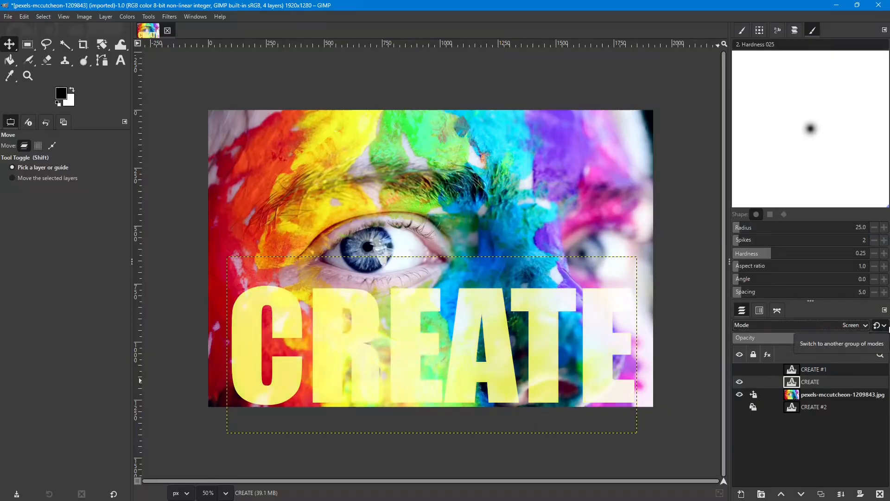
{"action": "key", "text": "Down"}
{"action": "key", "text": "Down"}
{"action": "key", "text": "Down"}
{"action": "key", "text": "Down"}
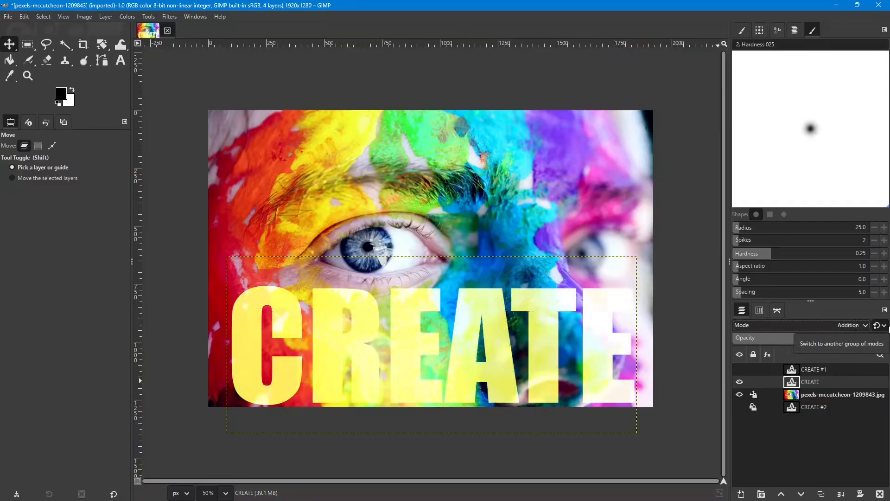
{"action": "key", "text": "Down"}
{"action": "key", "text": "Down"}
{"action": "key", "text": "Down"}
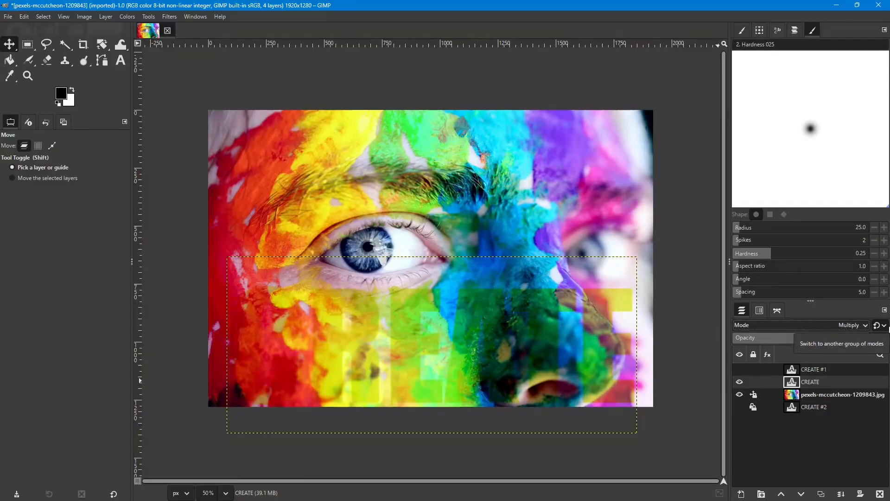
Step: Preview the blending modes from Overlay through Subtract on the CREATE layer and return to Difference
{"action": "key", "text": "Down"}
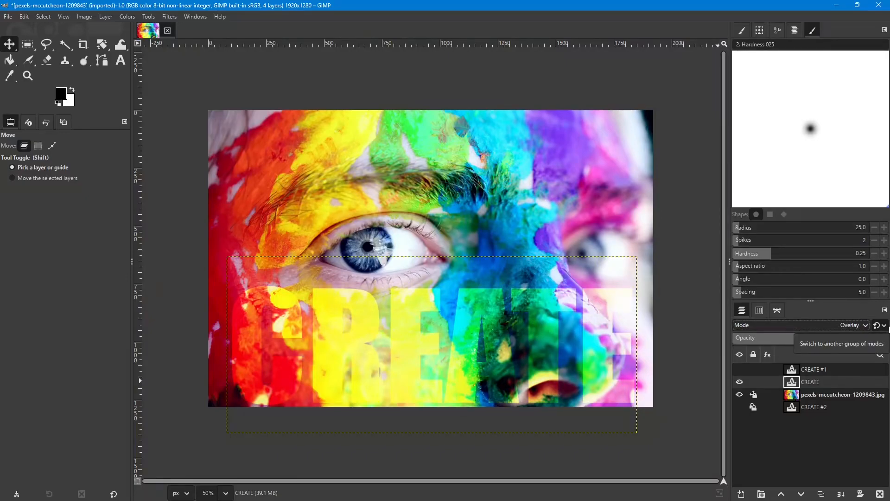
{"action": "key", "text": "Down"}
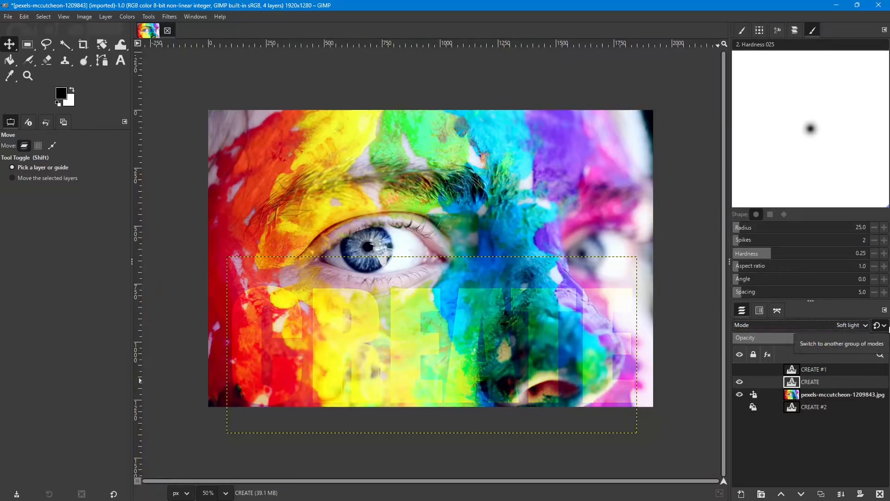
{"action": "key", "text": "Down"}
{"action": "key", "text": "Down"}
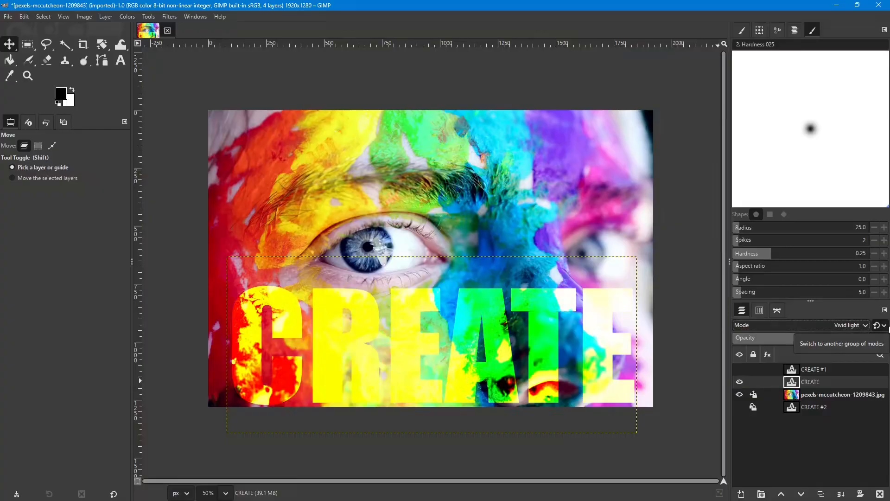
{"action": "key", "text": "Down"}
{"action": "key", "text": "Down"}
{"action": "key", "text": "Down"}
{"action": "key", "text": "Down"}
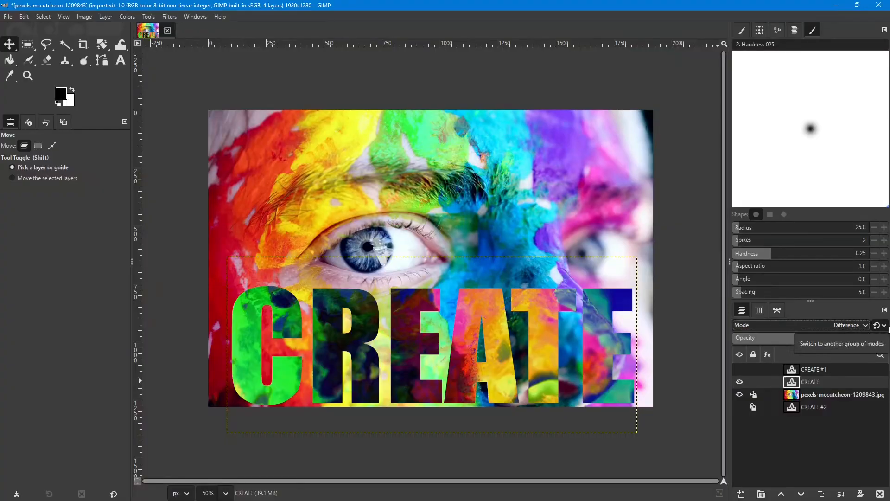
{"action": "key", "text": "Down"}
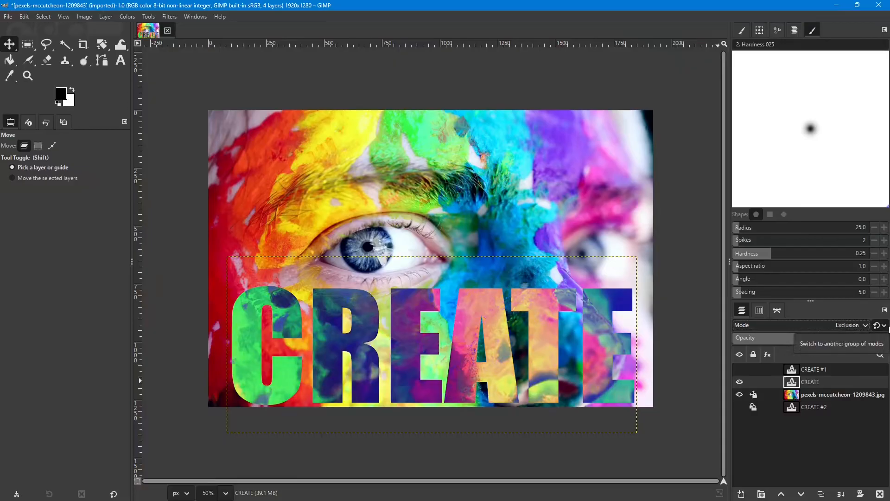
{"action": "key", "text": "Up"}
{"action": "key", "text": "Down"}
{"action": "key", "text": "Down"}
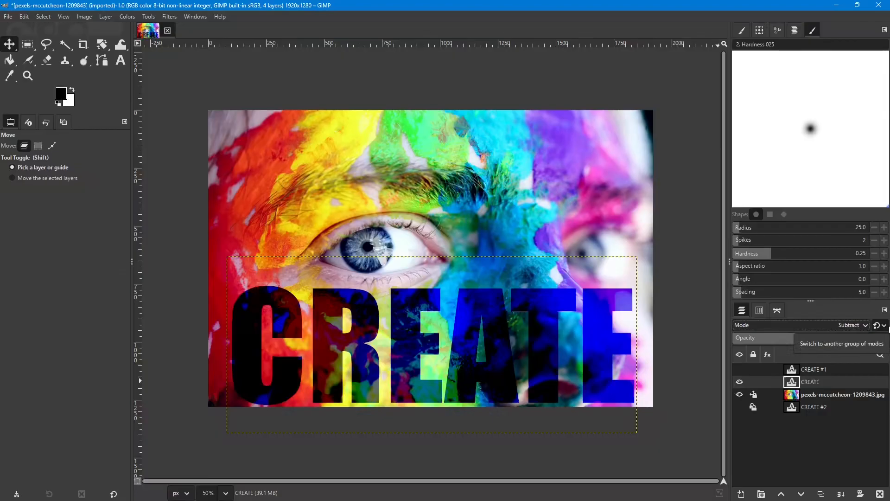
{"action": "key", "text": "Up"}
{"action": "key", "text": "Up"}
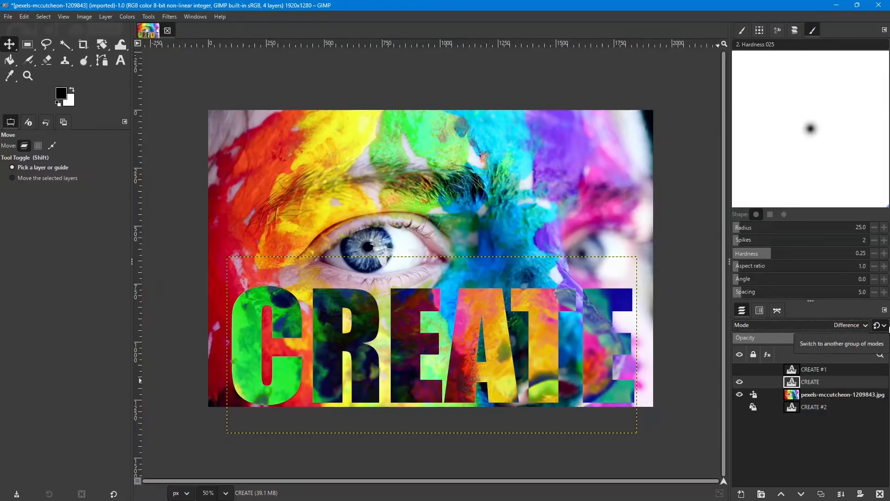
Step: Preview the Grain, HSV, HSL and LCh blending modes on the CREATE layer, stopping at LCh Color
{"action": "key", "text": "Down"}
{"action": "key", "text": "Down"}
{"action": "key", "text": "Down"}
{"action": "key", "text": "Down"}
{"action": "key", "text": "Up"}
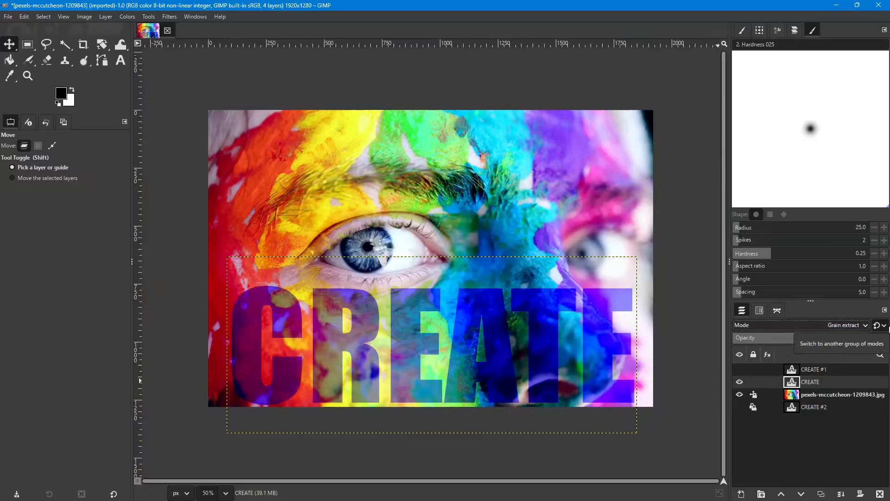
{"action": "key", "text": "Down"}
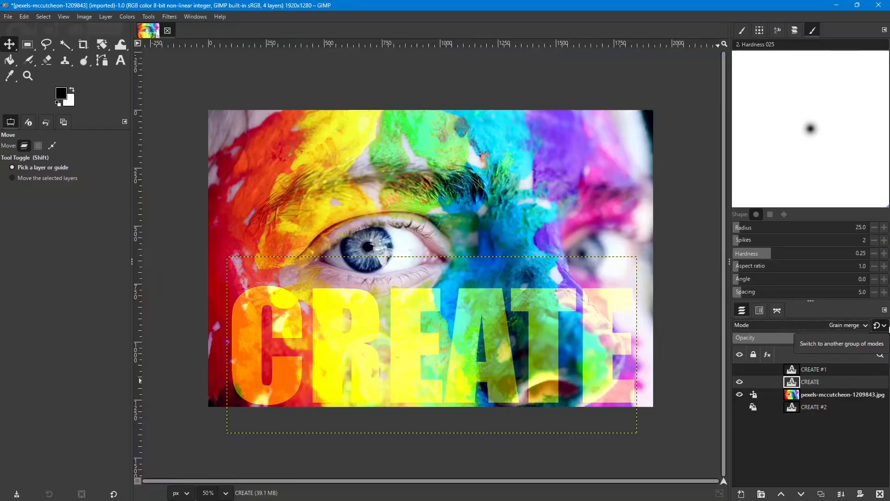
{"action": "key", "text": "Down"}
{"action": "key", "text": "Down"}
{"action": "key", "text": "Down"}
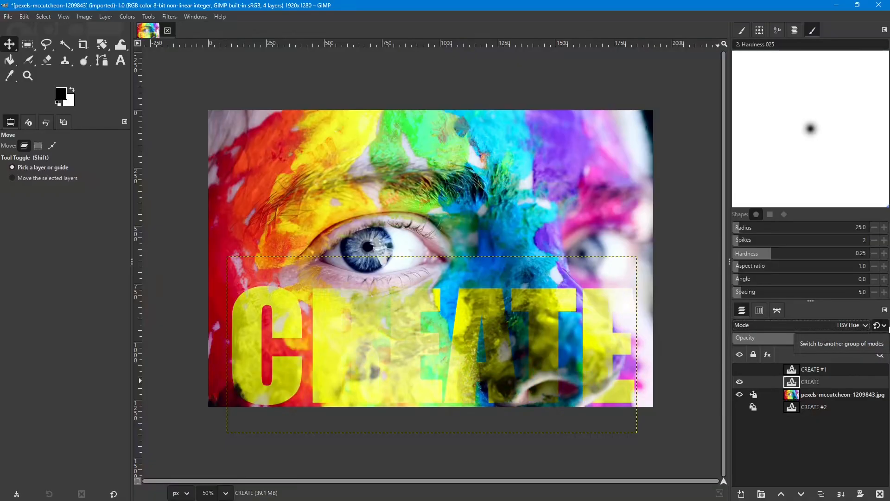
{"action": "key", "text": "Down"}
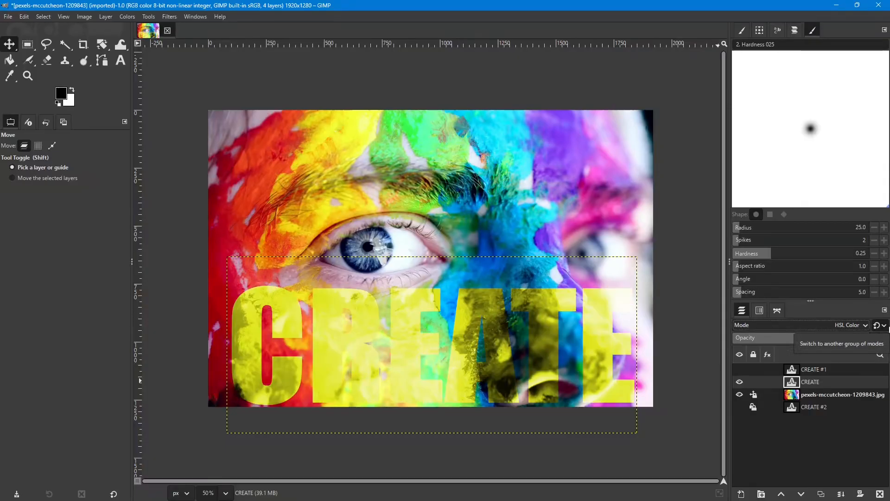
{"action": "key", "text": "Down"}
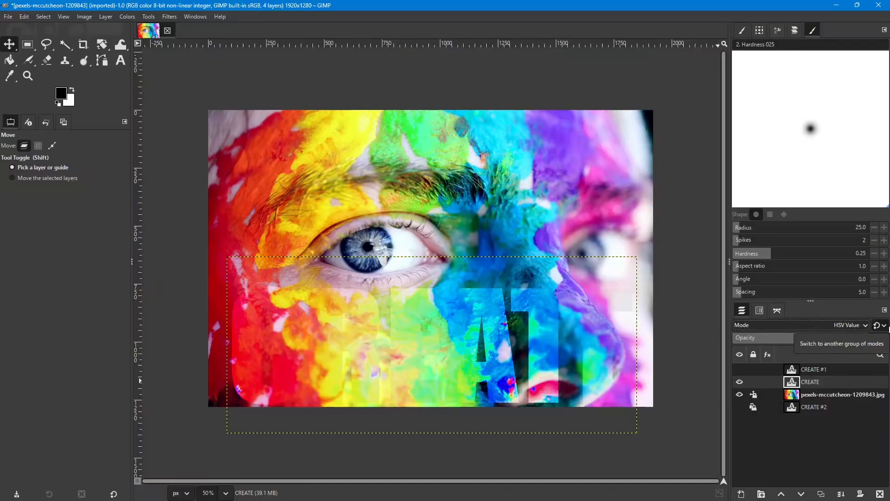
{"action": "key", "text": "Down"}
{"action": "key", "text": "Down"}
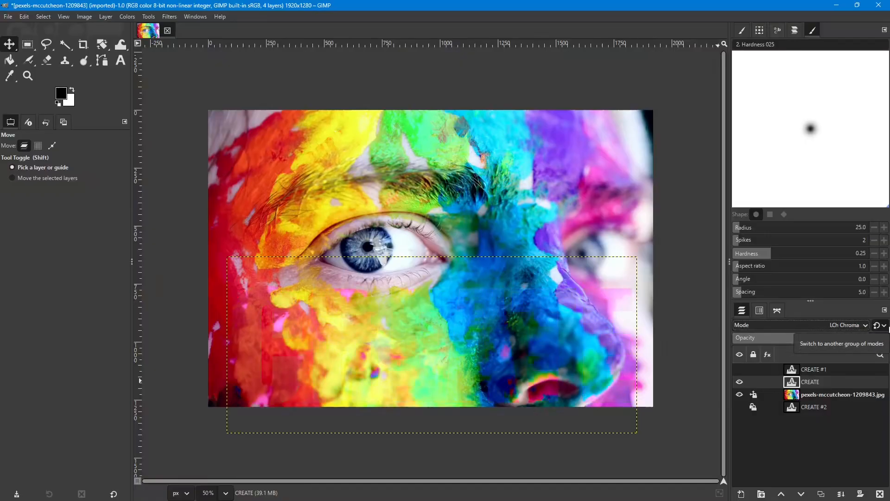
{"action": "key", "text": "Down"}
{"action": "key", "text": "Down"}
{"action": "key", "text": "Up"}
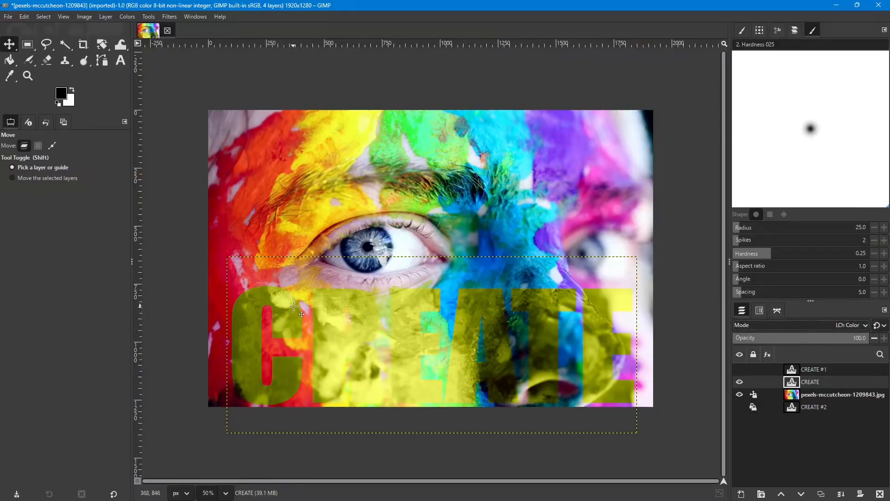
Step: Try the LCh Lightness blending mode on the CREATE layer, followed by Luminance
{"action": "left_click", "coordinate": [817, 324]}
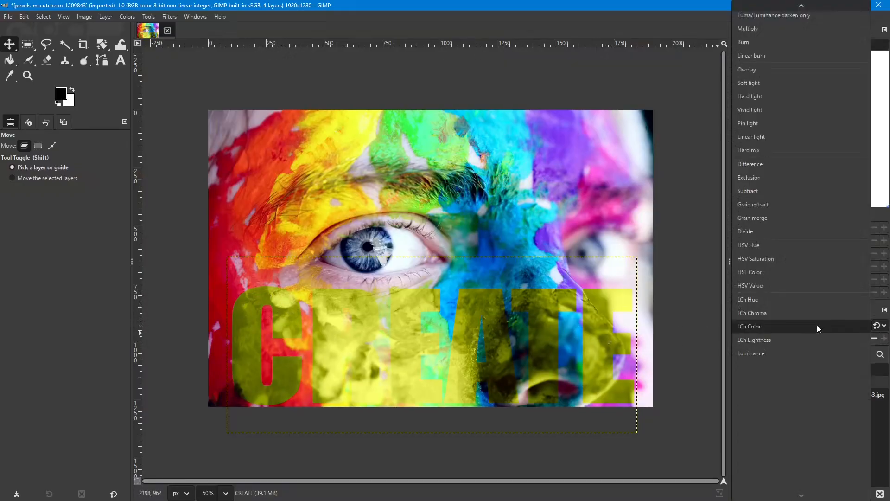
{"action": "left_click", "coordinate": [781, 339]}
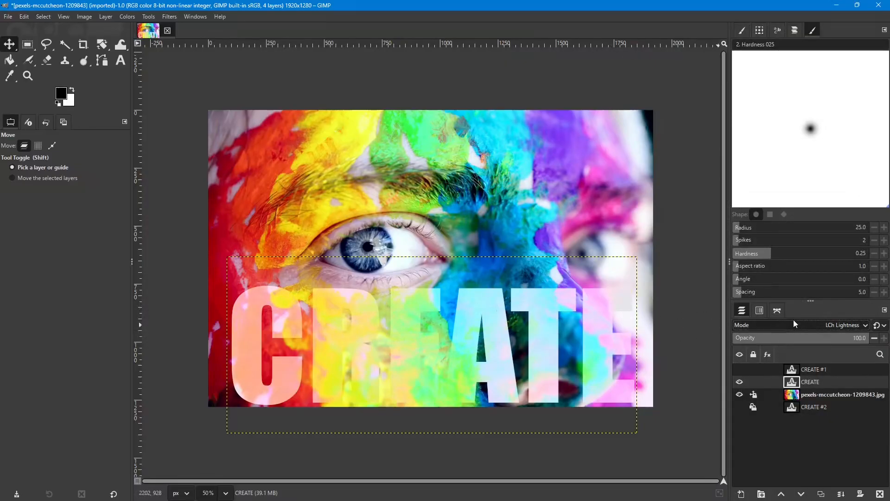
{"action": "left_click", "coordinate": [825, 328]}
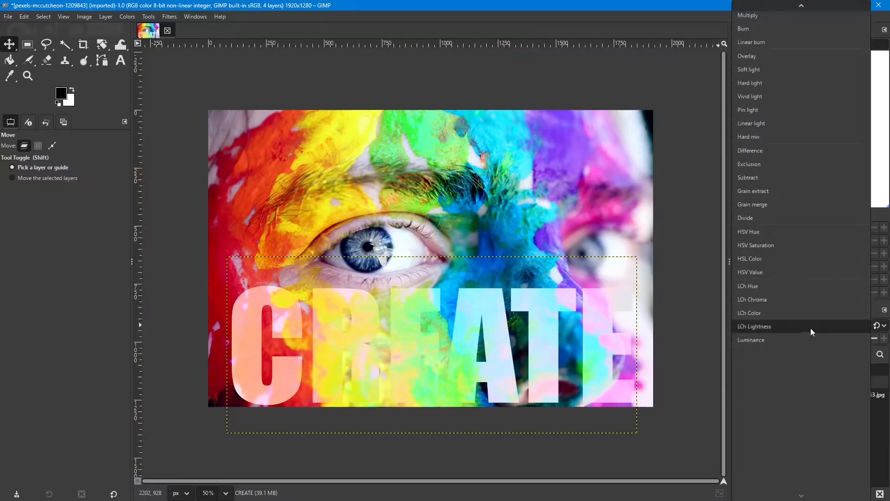
{"action": "left_click", "coordinate": [786, 337]}
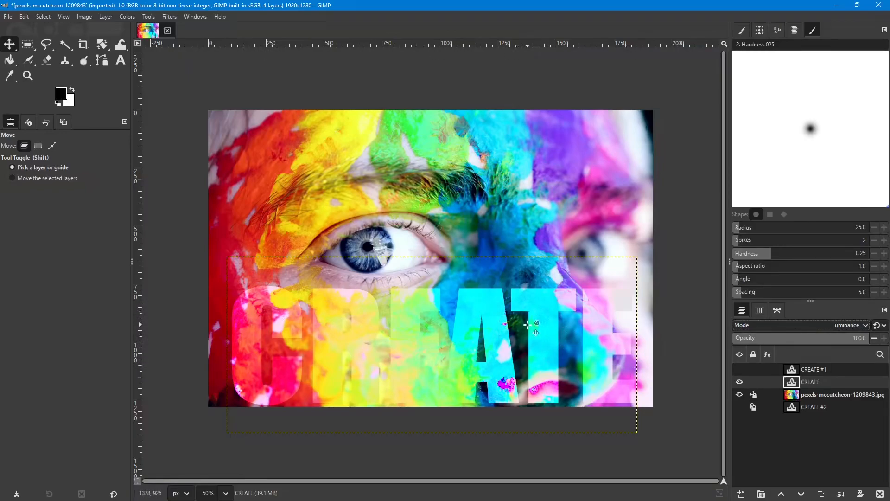
Step: Set the visible CREATE layer's blending mode to Difference
{"action": "left_click", "coordinate": [850, 324]}
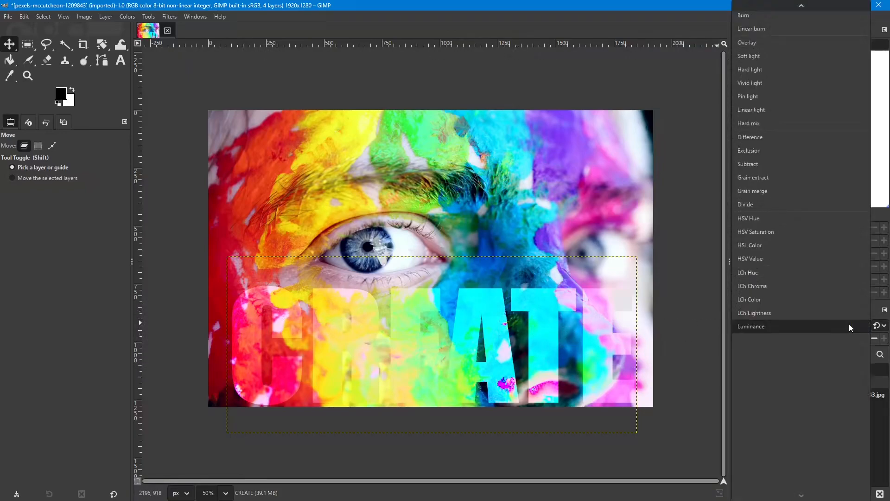
{"action": "scroll", "coordinate": [831, 329], "scroll_direction": "up", "scroll_amount": 3}
{"action": "scroll", "coordinate": [831, 330], "scroll_direction": "up", "scroll_amount": 3}
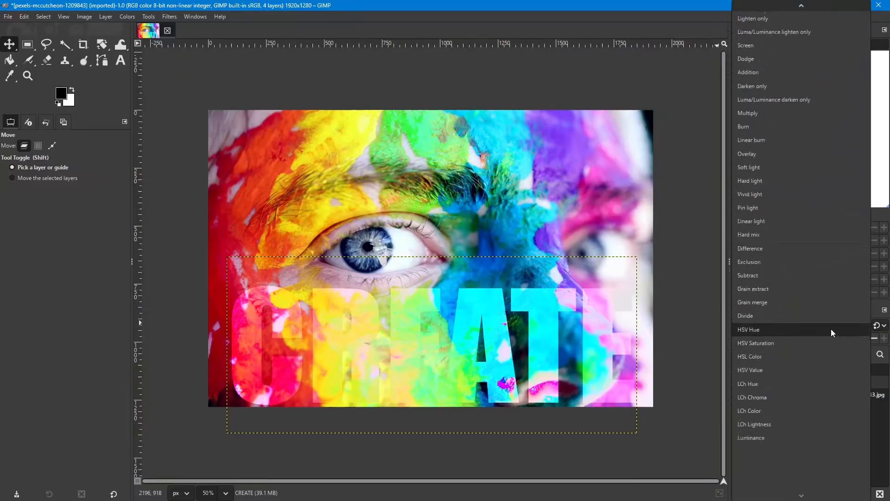
{"action": "left_click", "coordinate": [778, 269]}
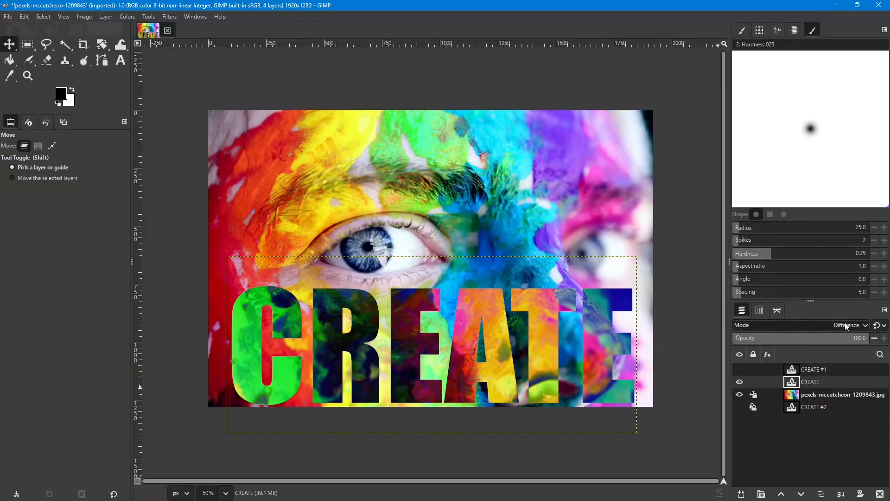
Step: Toggle the visibility of the CREATE #1 layer to compare the text with and without it
{"action": "left_click", "coordinate": [740, 370]}
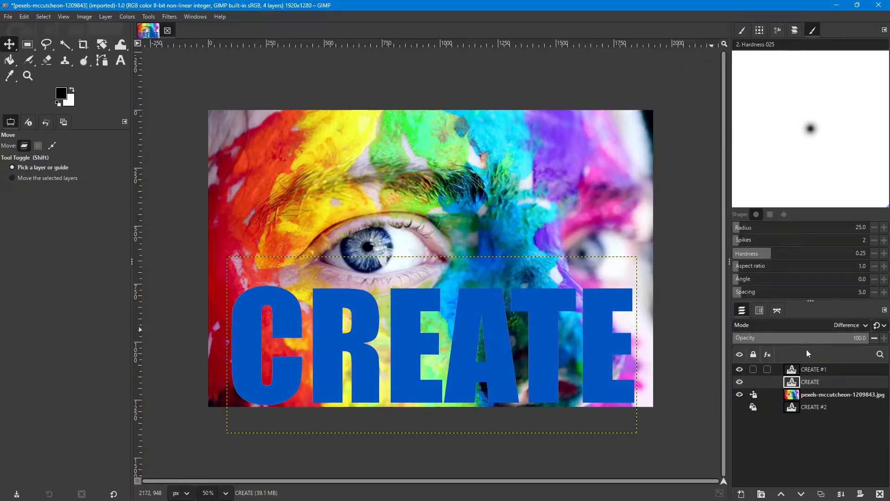
{"action": "left_click", "coordinate": [739, 369]}
{"action": "left_click", "coordinate": [739, 369]}
{"action": "left_click", "coordinate": [738, 370]}
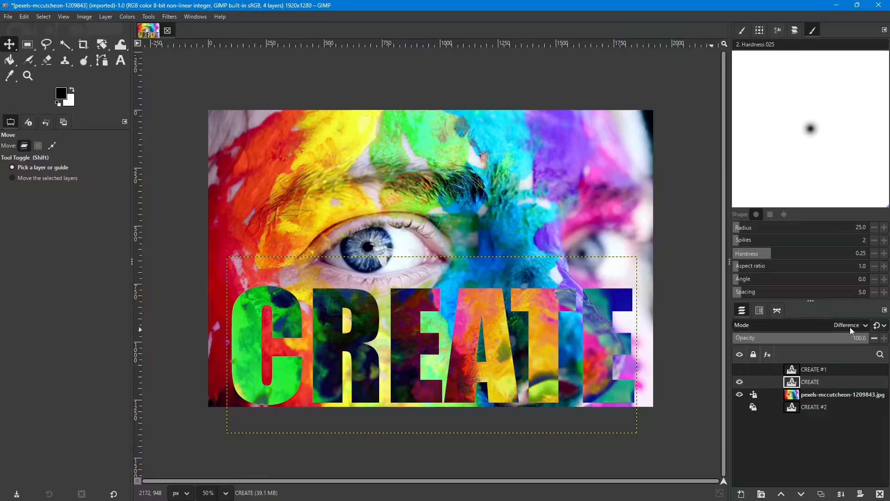
Step: Make the CREATE #1 layer visible and set its blending mode to Dissolve
{"action": "left_click", "coordinate": [838, 370]}
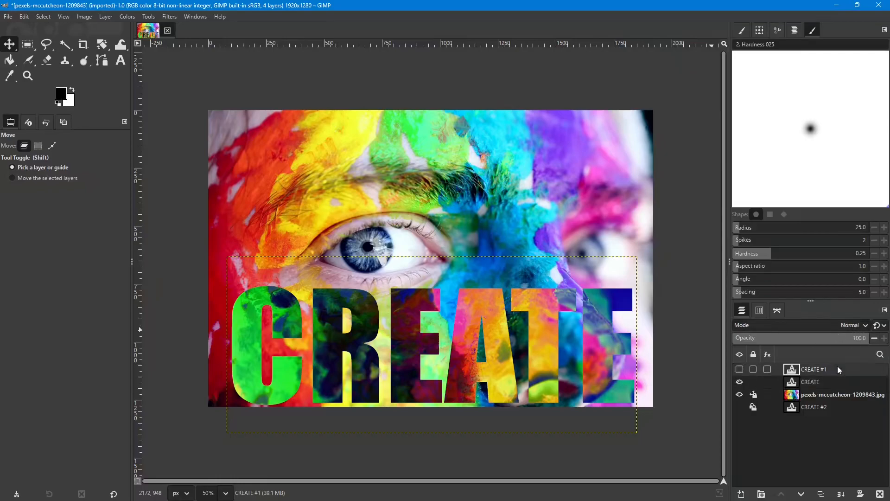
{"action": "left_click", "coordinate": [739, 370]}
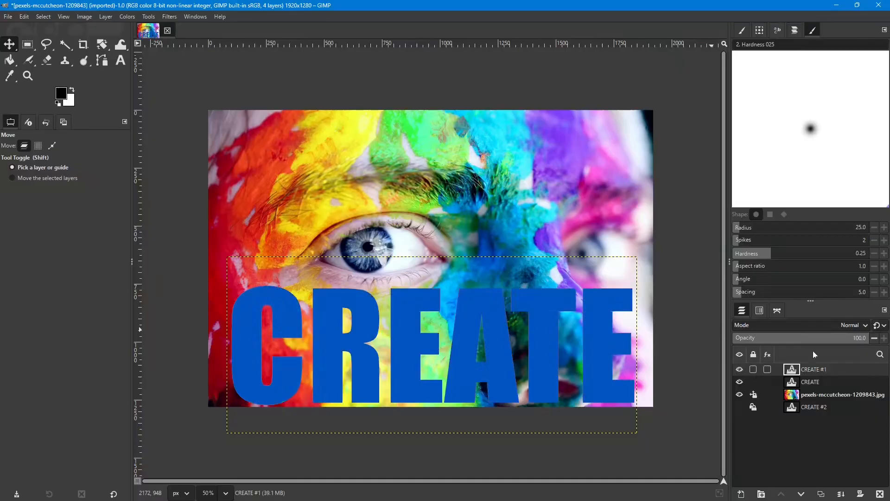
{"action": "left_click", "coordinate": [847, 326]}
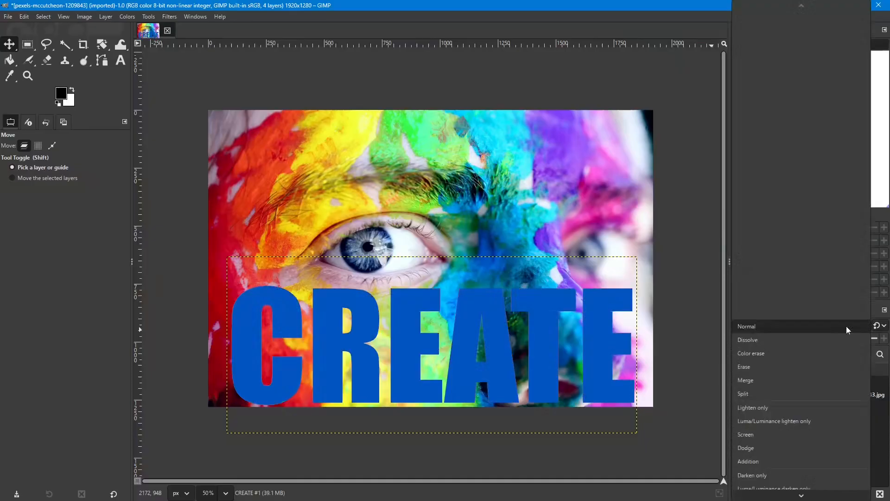
{"action": "left_click", "coordinate": [807, 338]}
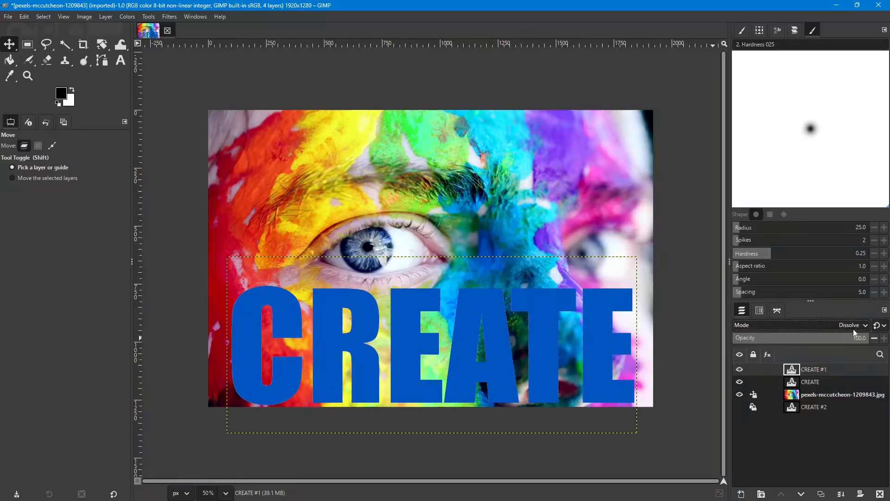
Step: Lower the CREATE #1 layer's opacity to 70
{"action": "left_click", "coordinate": [874, 338]}
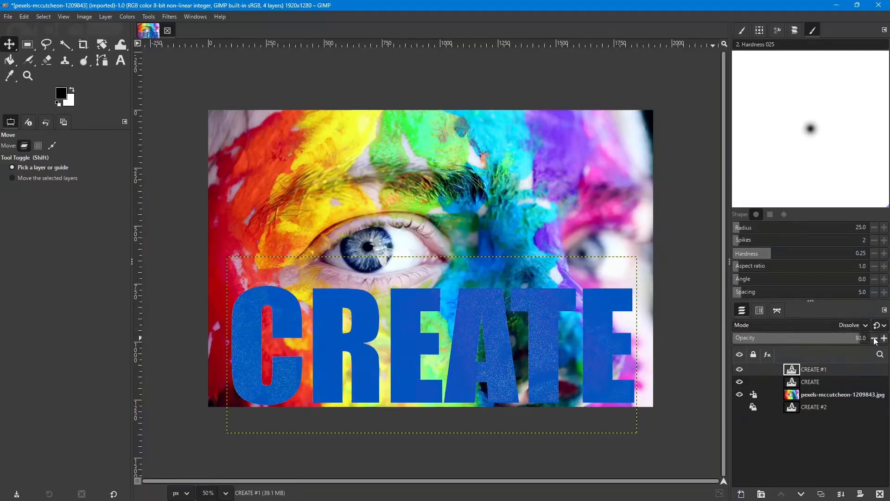
{"action": "left_click", "coordinate": [875, 338]}
{"action": "left_click", "coordinate": [875, 338]}
{"action": "left_click", "coordinate": [875, 338]}
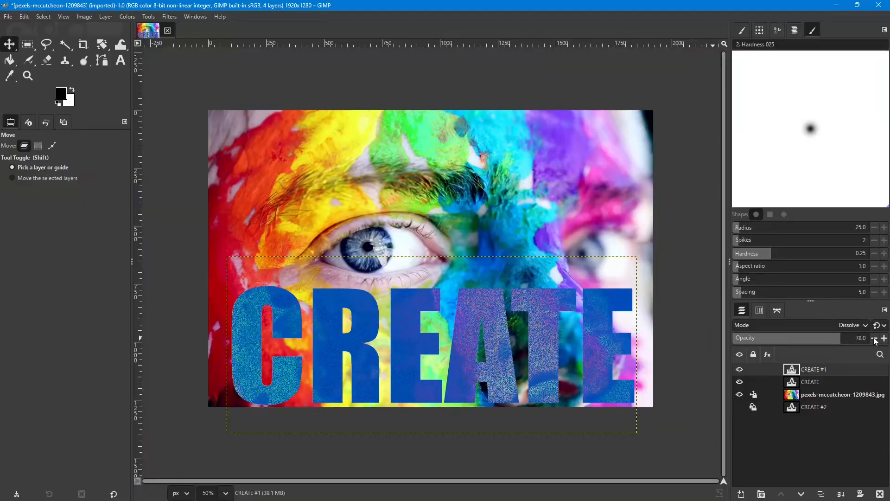
{"action": "left_click", "coordinate": [875, 338]}
{"action": "left_click", "coordinate": [874, 338]}
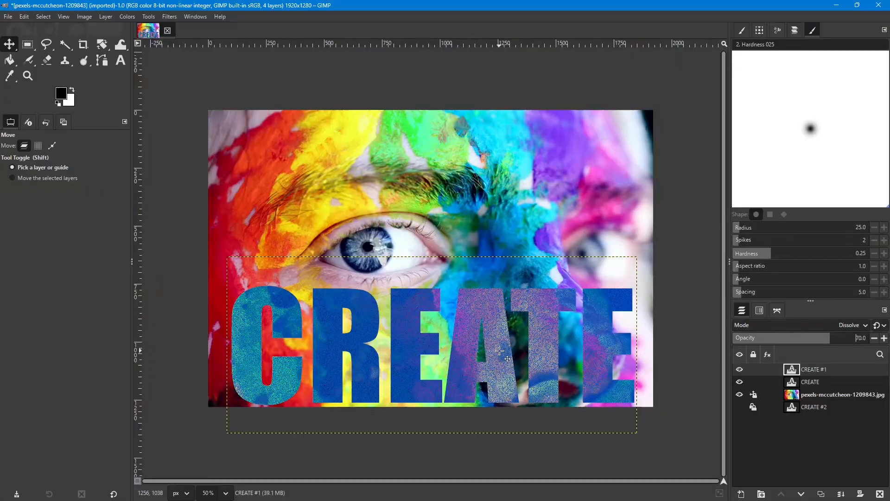
Step: Examine the Dissolve pixel pattern on the letter A up close, then view the whole image again
{"action": "scroll", "coordinate": [500, 351], "scroll_direction": "up", "scroll_amount": 8}
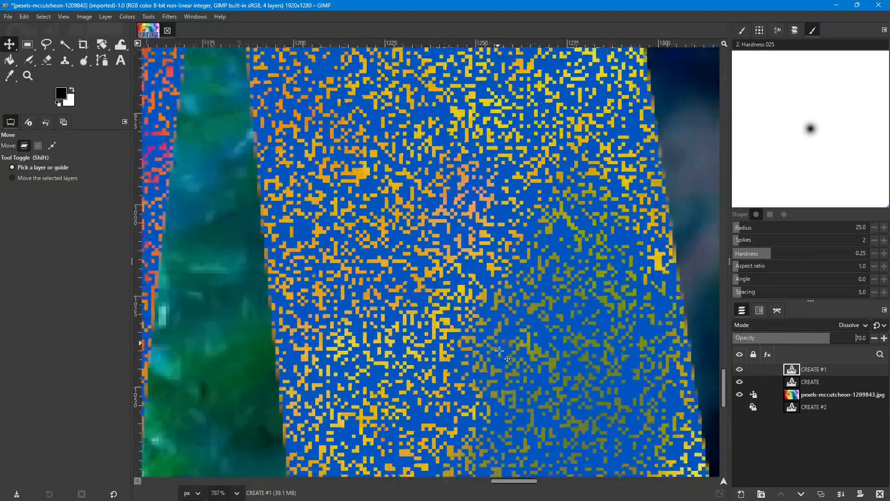
{"action": "scroll", "coordinate": [499, 351], "scroll_direction": "up", "scroll_amount": 1}
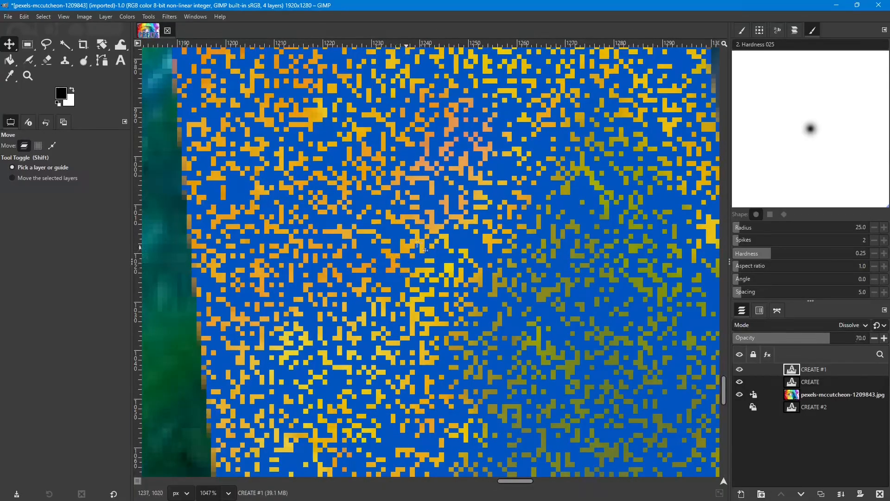
{"action": "scroll", "coordinate": [444, 263], "scroll_direction": "down", "scroll_amount": 2}
{"action": "scroll", "coordinate": [445, 263], "scroll_direction": "down", "scroll_amount": 9}
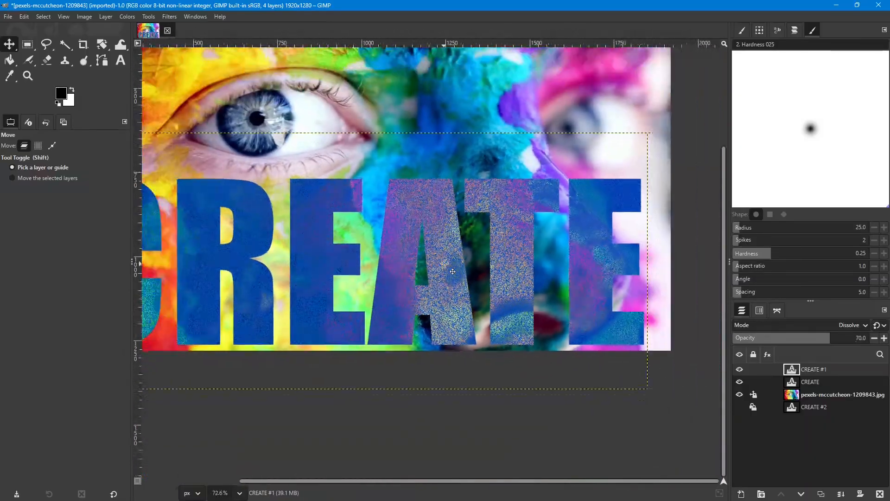
{"action": "scroll", "coordinate": [444, 263], "scroll_direction": "down", "scroll_amount": 1}
{"action": "scroll", "coordinate": [448, 289], "scroll_direction": "down", "scroll_amount": 1}
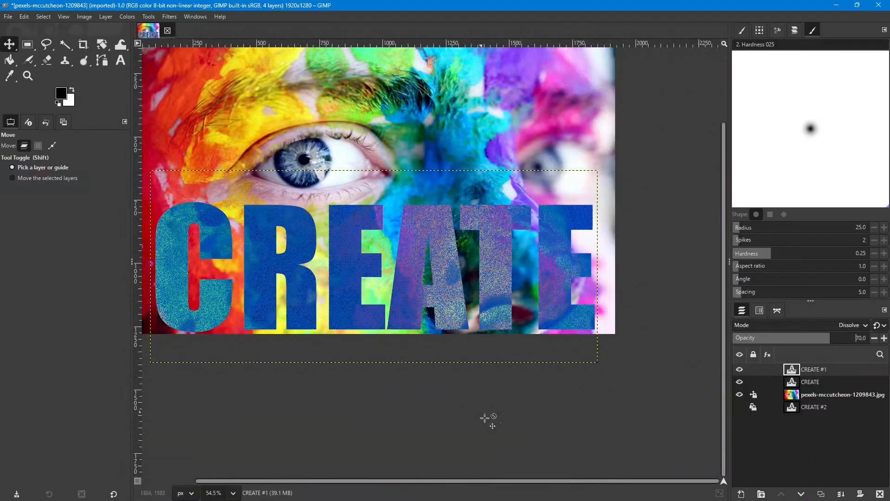
{"action": "left_click_drag", "start_coordinate": [513, 481], "coordinate": [459, 481]}
{"action": "scroll", "coordinate": [426, 404], "scroll_direction": "up", "scroll_amount": 2}
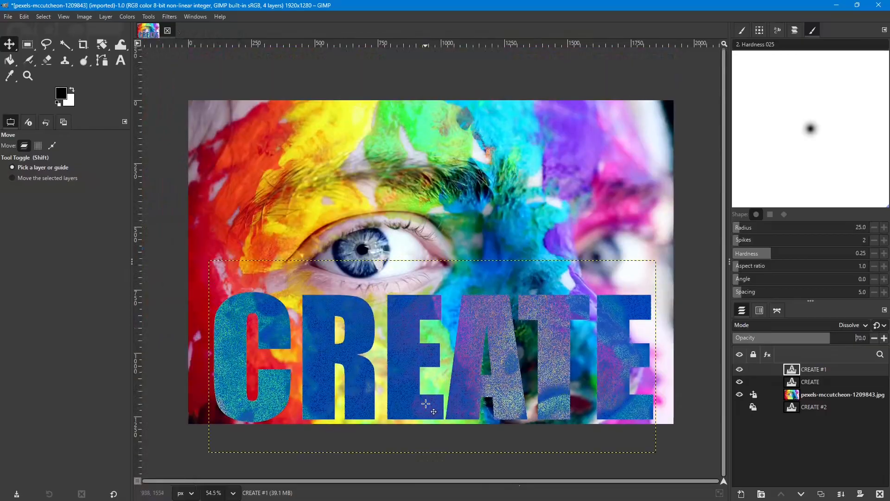
Step: Set the CREATE #1 layer's opacity to 100, keeping the Dissolve mode
{"action": "left_click", "coordinate": [799, 336]}
{"action": "left_click_drag", "start_coordinate": [826, 344], "coordinate": [885, 342]}
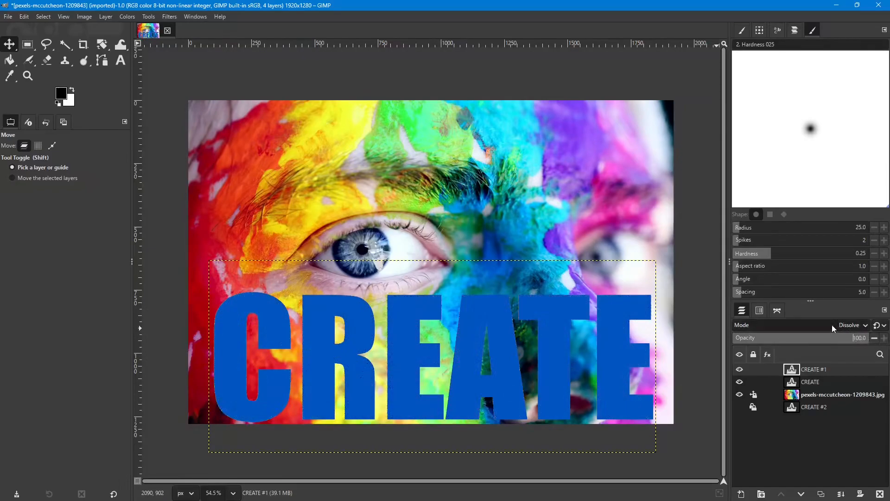
{"action": "left_click", "coordinate": [833, 329]}
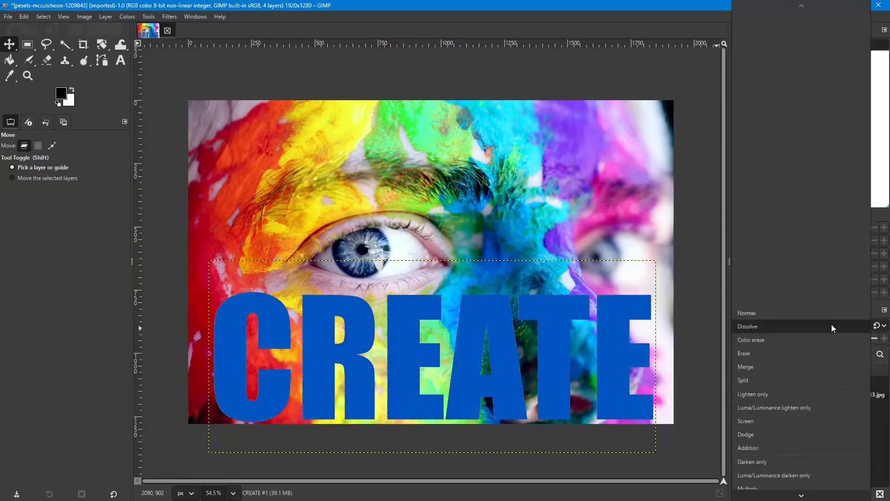
{"action": "left_click", "coordinate": [832, 326]}
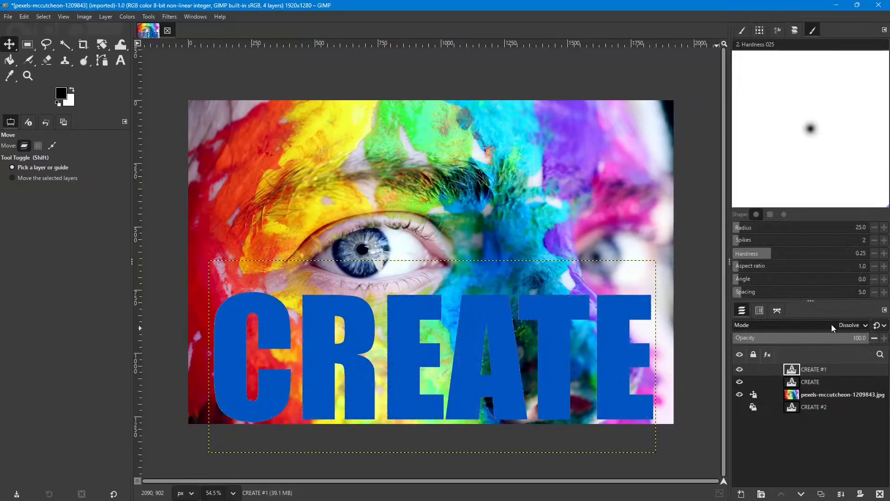
Step: Preview the Color erase, Erase, Merge and Split blending modes on CREATE #1, stopping at Lighten only
{"action": "scroll", "coordinate": [832, 328], "scroll_direction": "down", "scroll_amount": 1}
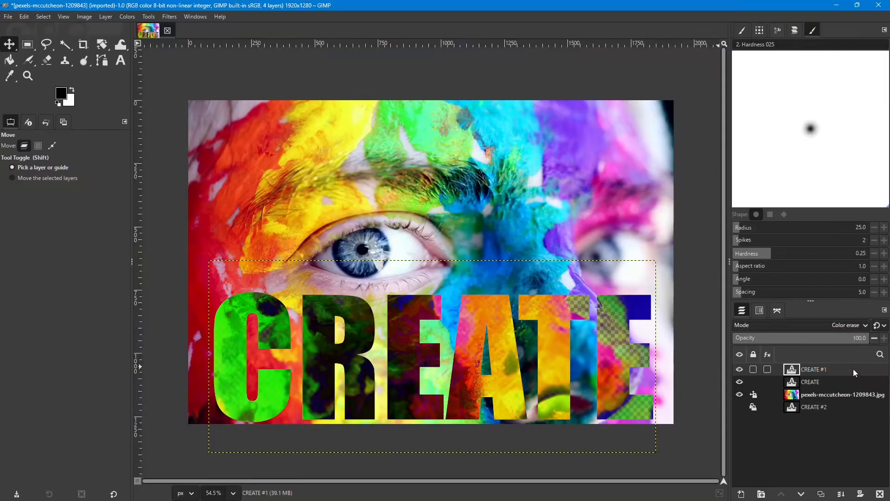
{"action": "left_click", "coordinate": [819, 322]}
{"action": "left_click", "coordinate": [821, 326]}
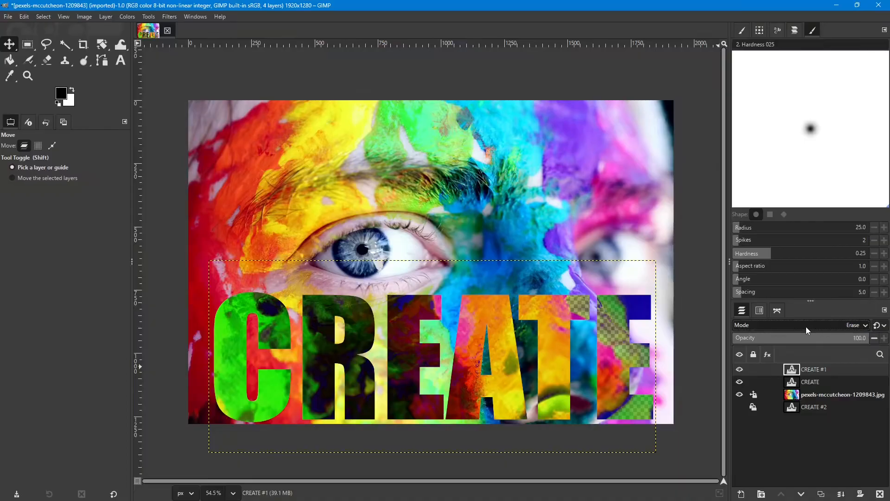
{"action": "scroll", "coordinate": [806, 327], "scroll_direction": "down", "scroll_amount": 1}
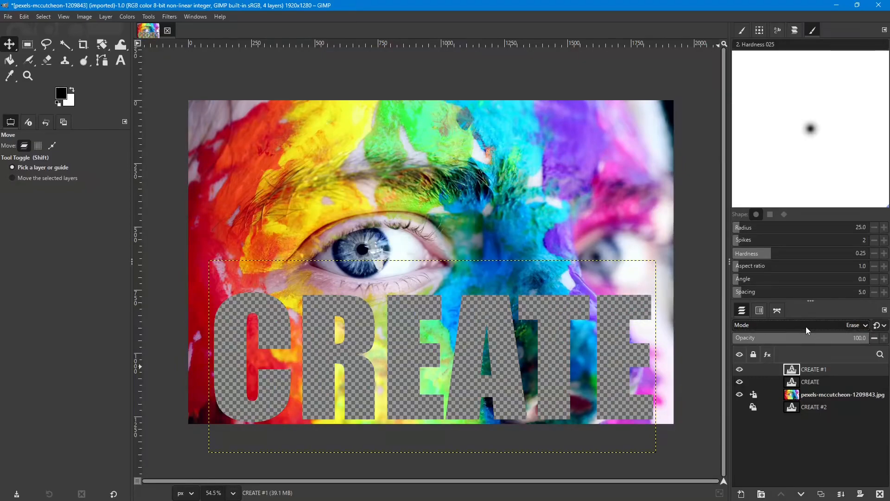
{"action": "scroll", "coordinate": [806, 326], "scroll_direction": "down", "scroll_amount": 1}
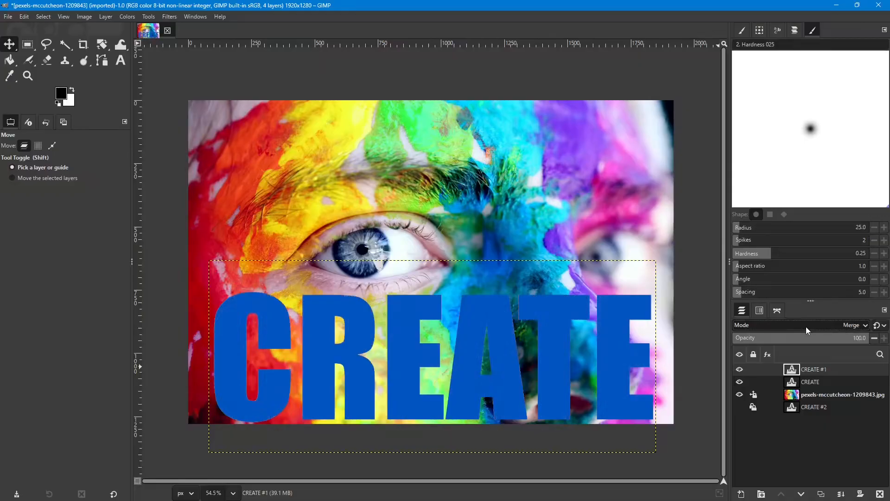
{"action": "scroll", "coordinate": [806, 326], "scroll_direction": "down", "scroll_amount": 2}
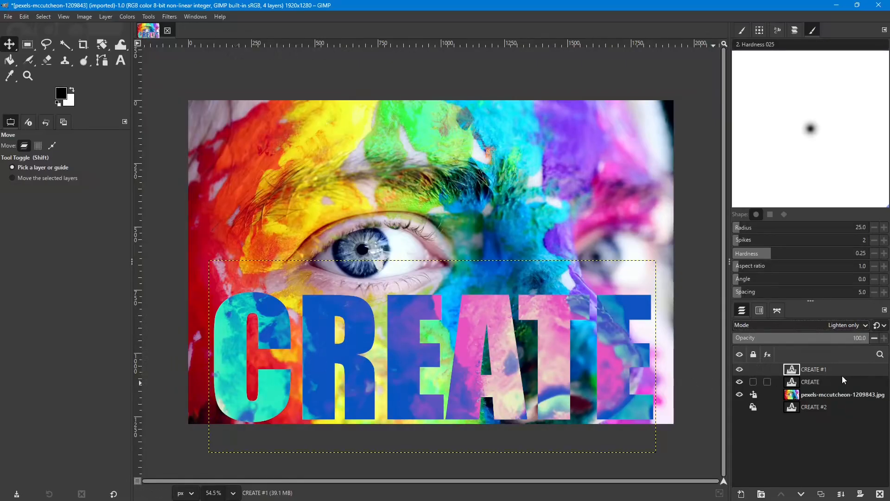
Step: Preview the blending modes from Luma lighten only through Dodge on CREATE #1, stopping at Darken only
{"action": "left_click", "coordinate": [828, 324]}
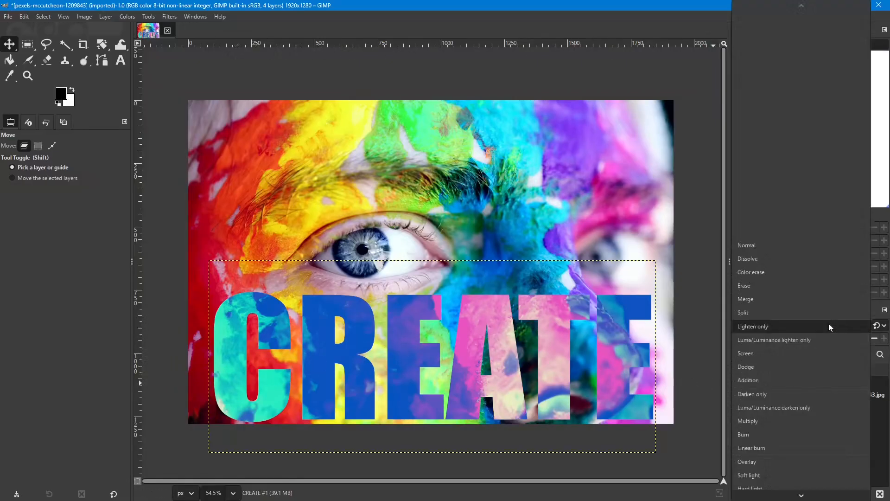
{"action": "left_click", "coordinate": [828, 324]}
{"action": "scroll", "coordinate": [828, 324], "scroll_direction": "down", "scroll_amount": 1}
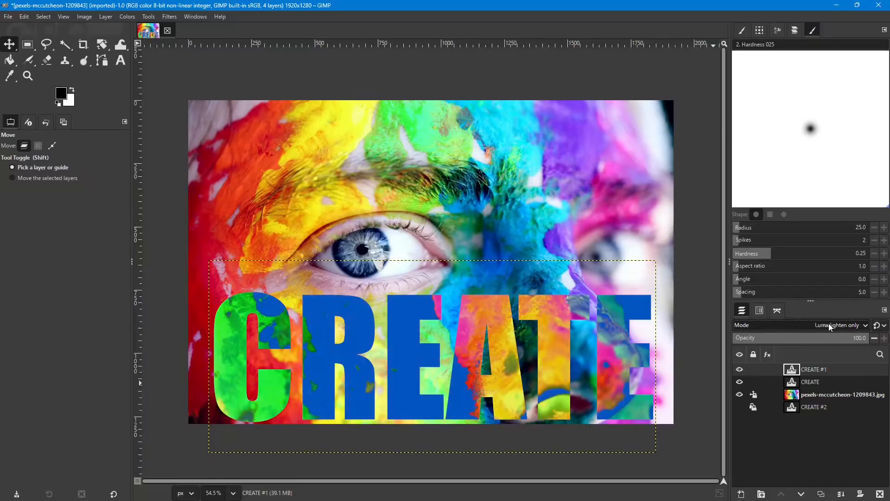
{"action": "key", "text": "Down"}
{"action": "key", "text": "Down"}
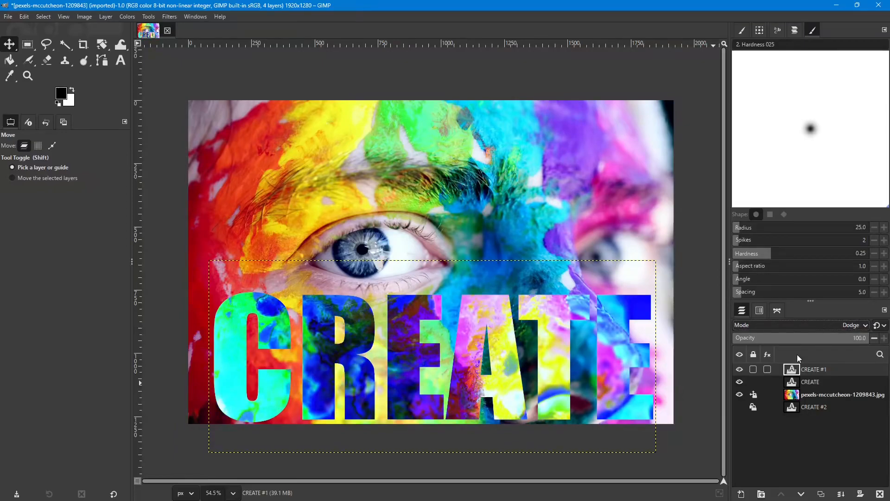
{"action": "key", "text": "Down"}
{"action": "key", "text": "Down"}
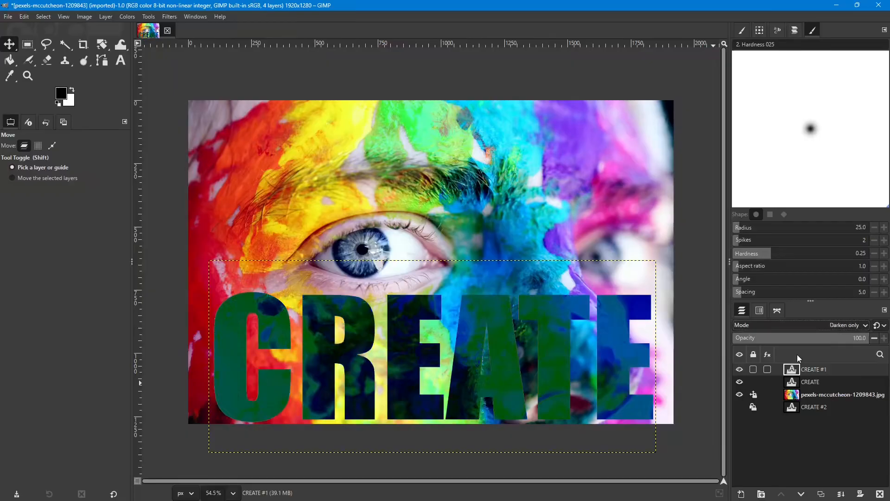
Step: Preview the Burn and Overlay blending modes on CREATE #1 and stop at Soft light
{"action": "key", "text": "Down"}
{"action": "key", "text": "Down"}
{"action": "key", "text": "Down"}
{"action": "key", "text": "Down"}
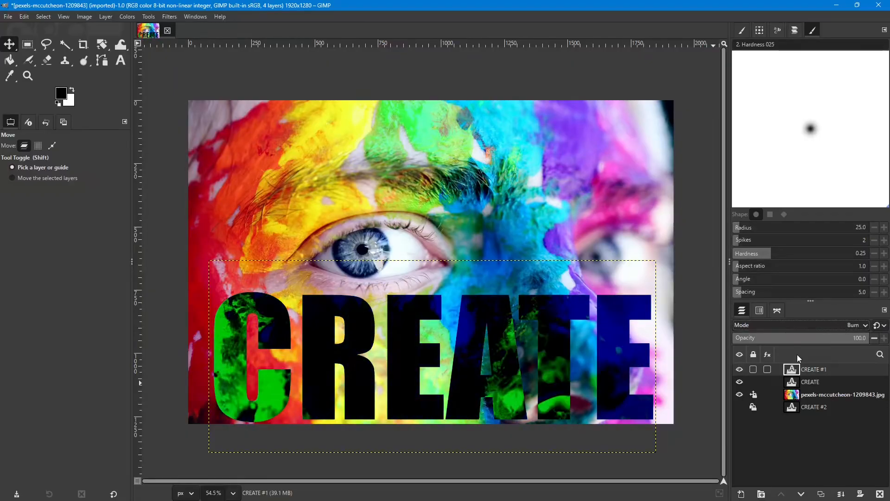
{"action": "key", "text": "Down"}
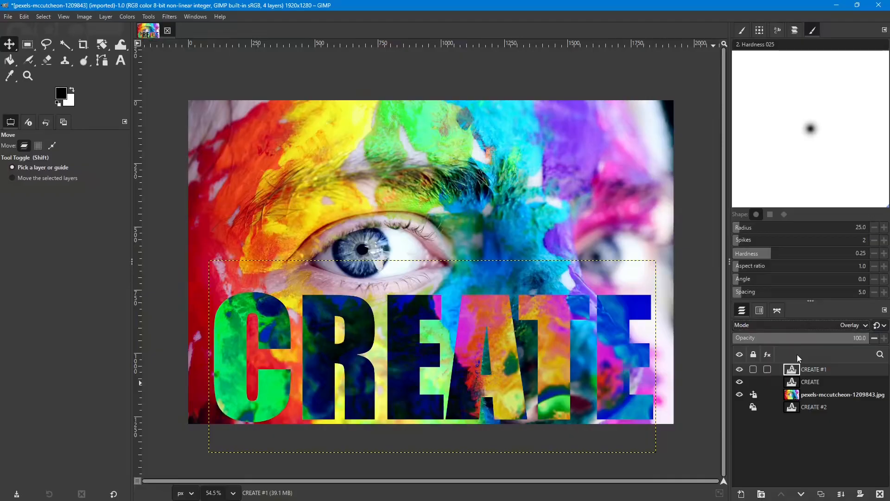
{"action": "key", "text": "Down"}
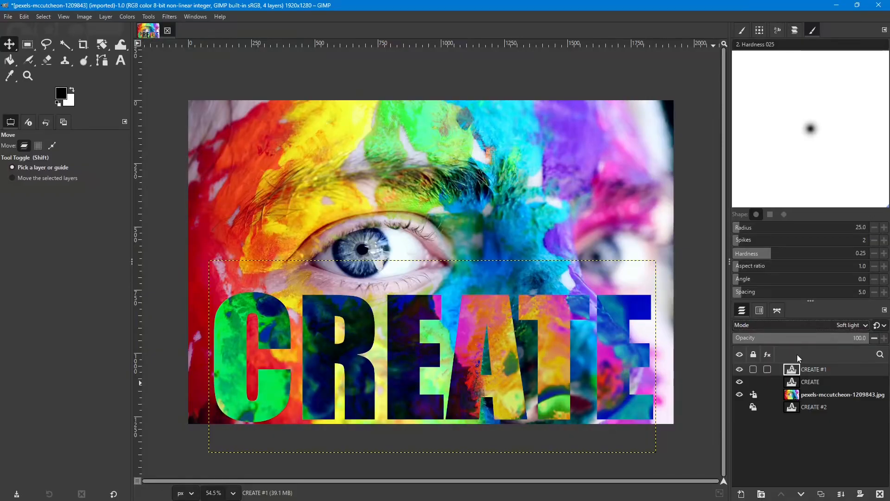
Step: Preview the blending modes after Soft light on CREATE #1, including Pin light, and stop at Subtract
{"action": "key", "text": "Down"}
{"action": "key", "text": "Down"}
{"action": "key", "text": "Down"}
{"action": "key", "text": "Down"}
{"action": "key", "text": "Down"}
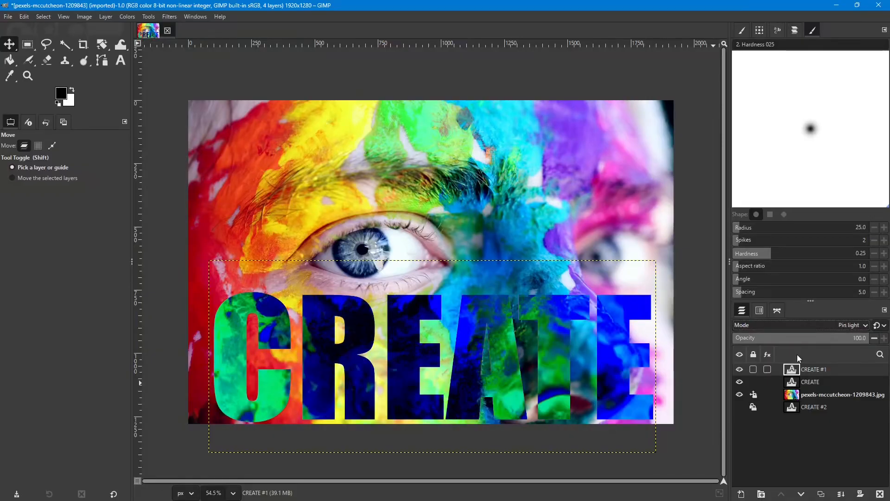
{"action": "key", "text": "Down"}
{"action": "key", "text": "Down"}
{"action": "key", "text": "Down"}
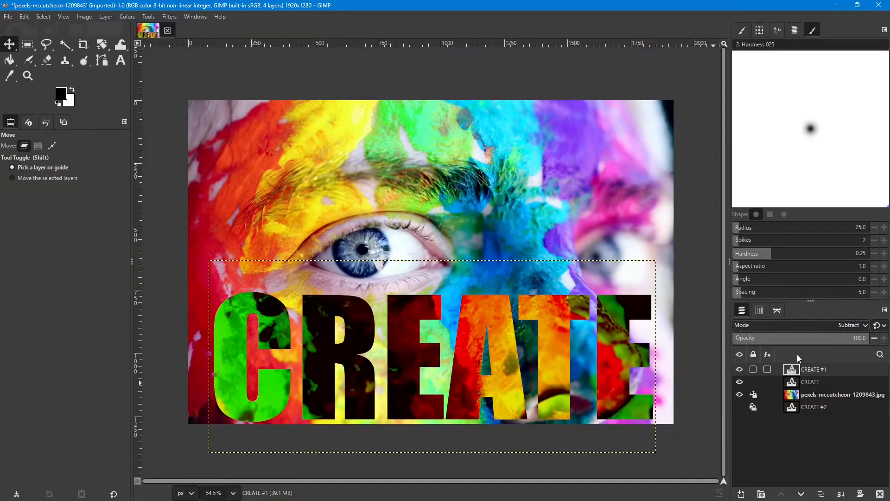
Step: Go through the Grain extract and Grain merge modes and set the CREATE #1 layer's blending mode to HSL Color
{"action": "key", "text": "Down"}
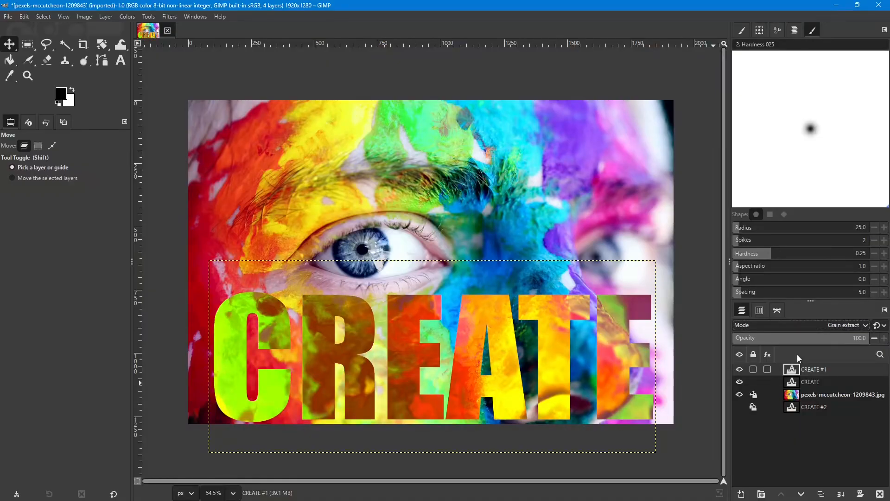
{"action": "key", "text": "Down"}
{"action": "key", "text": "Down"}
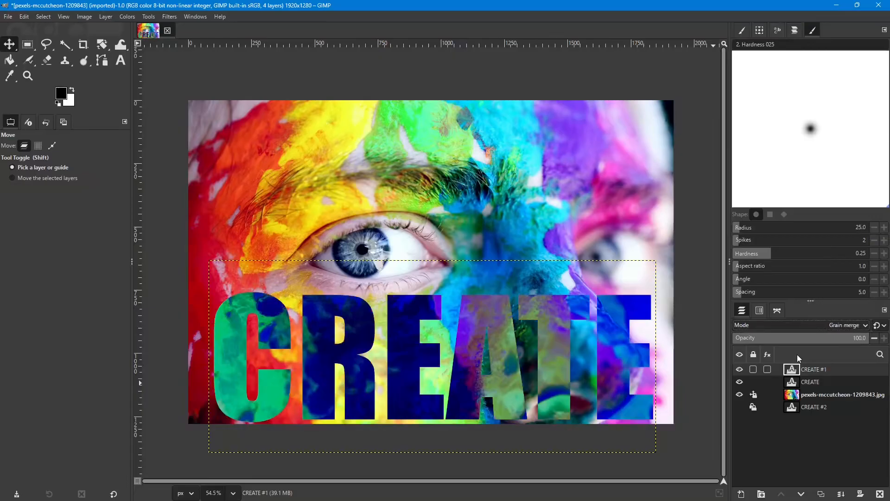
{"action": "key", "text": "Down"}
{"action": "key", "text": "Down"}
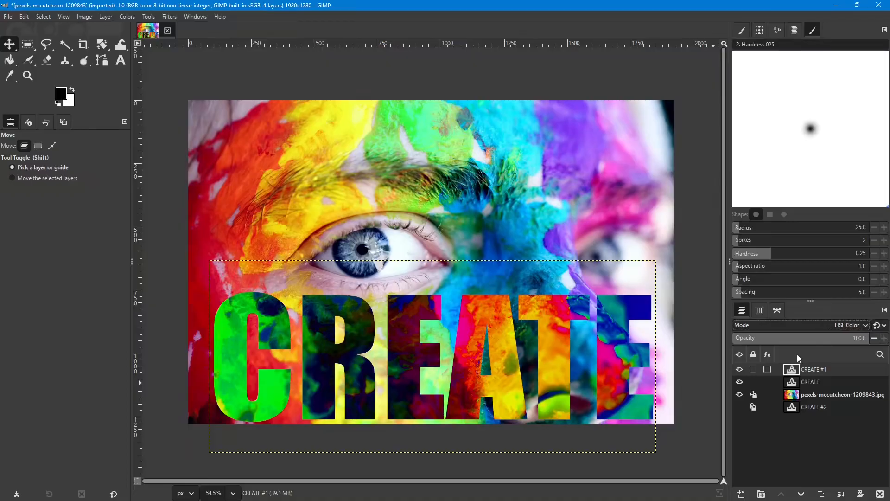
{"action": "key", "text": "Down"}
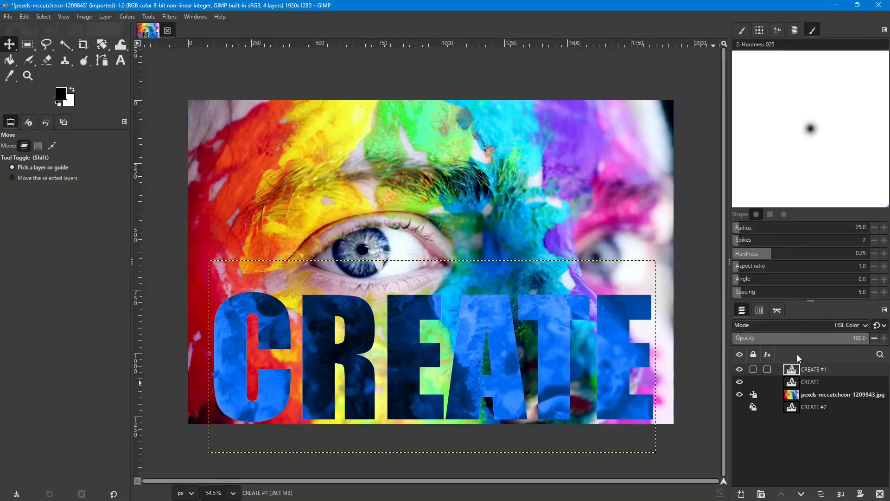
Step: Preview the blending modes from HSV Value through the LCh modes on the CREATE #1 layer, stopping at Luminance
{"action": "key", "text": "Down"}
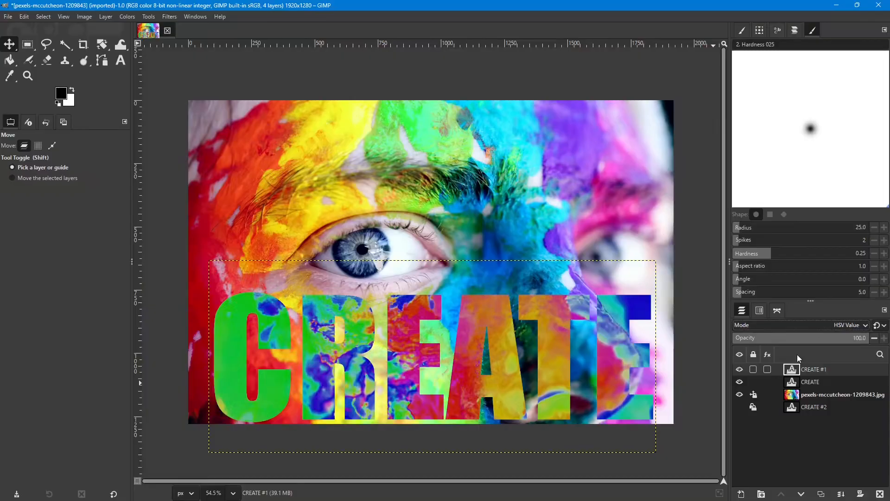
{"action": "key", "text": "Down"}
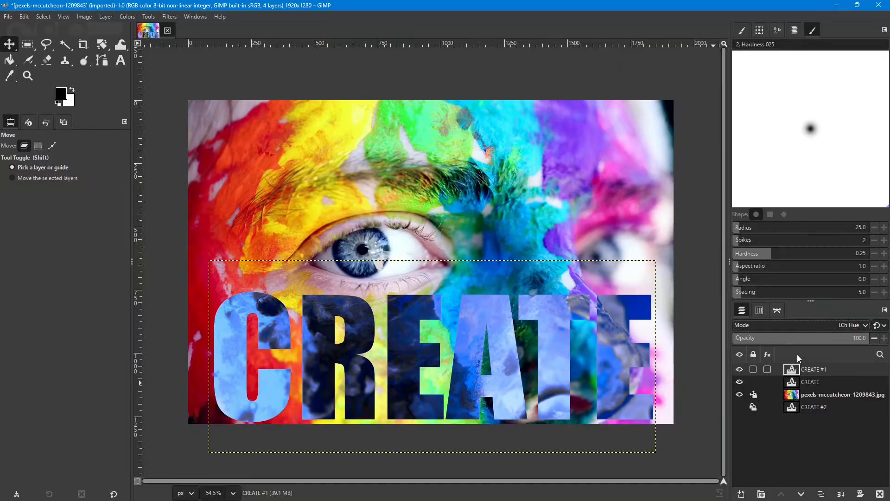
{"action": "key", "text": "Down"}
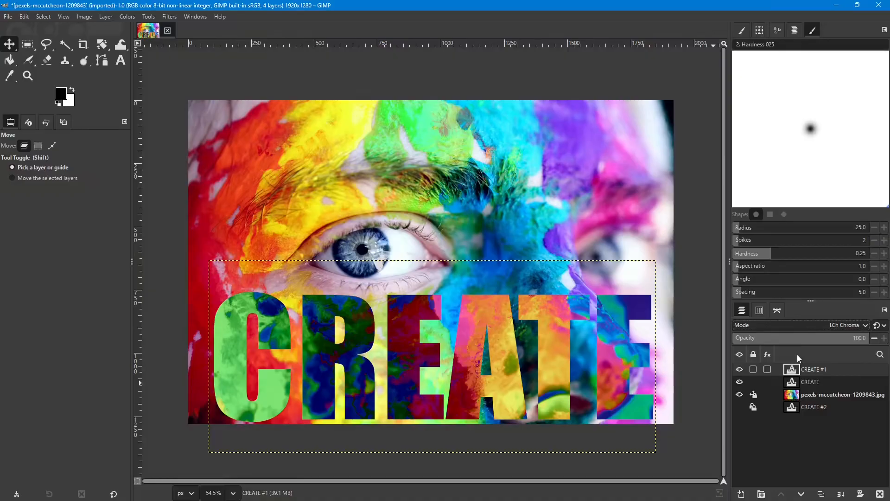
{"action": "key", "text": "Down"}
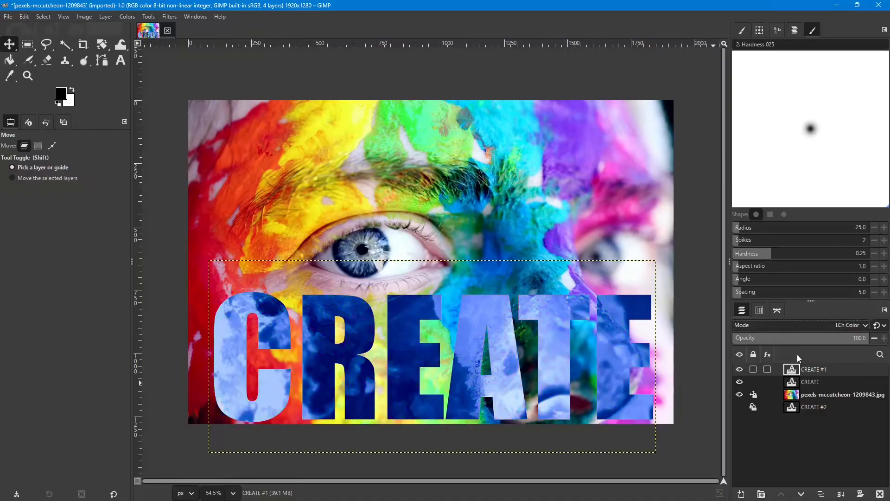
{"action": "key", "text": "Down"}
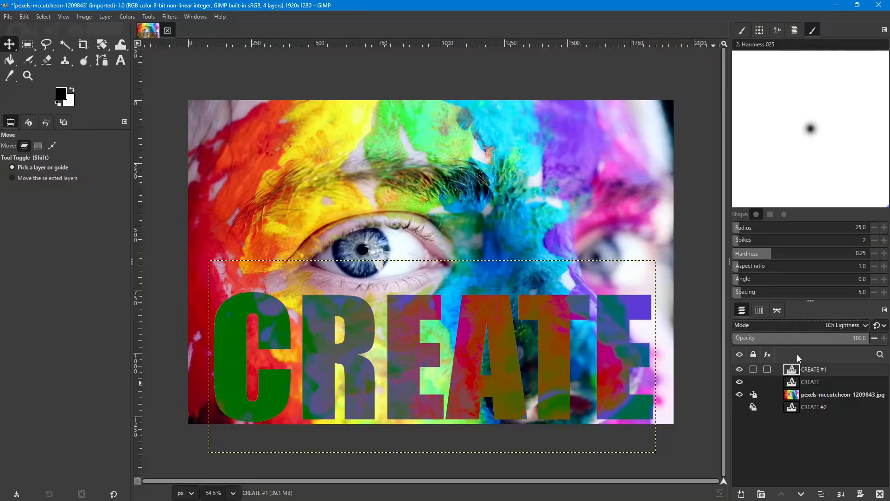
{"action": "key", "text": "Down"}
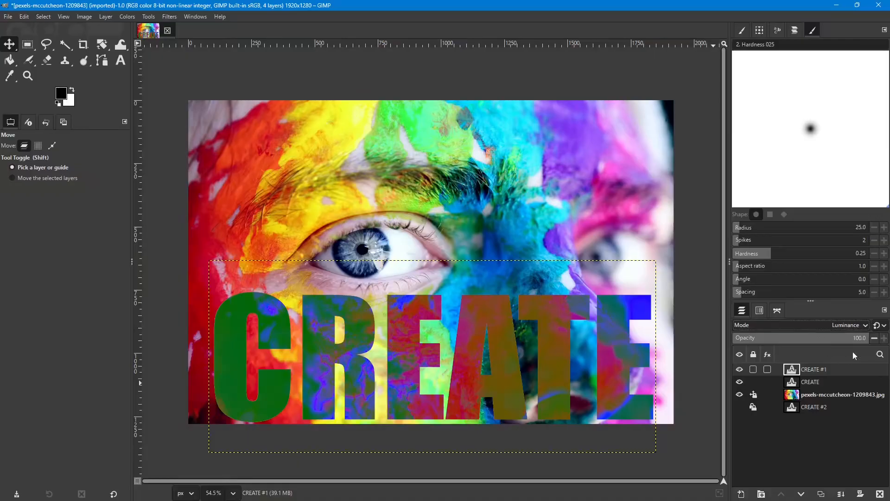
Step: Set the CREATE #1 layer's blending mode to HSV Saturation
{"action": "left_click", "coordinate": [864, 326]}
{"action": "scroll", "coordinate": [805, 340], "scroll_direction": "up", "scroll_amount": 3}
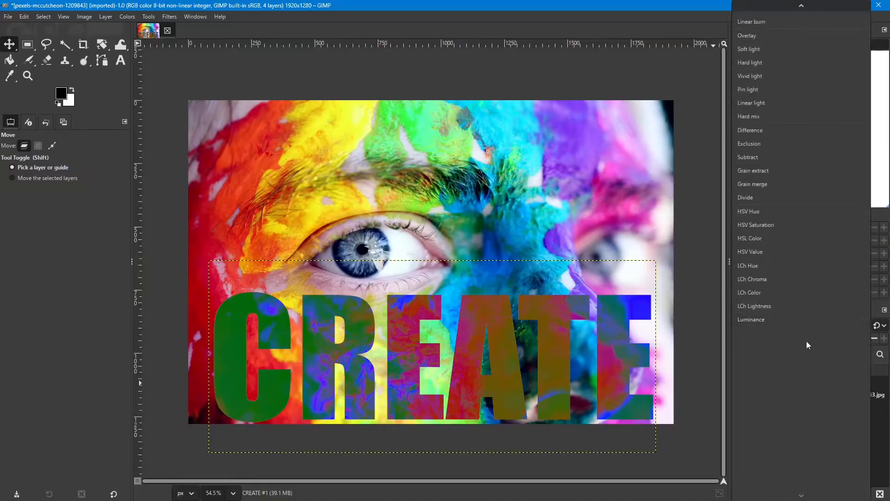
{"action": "scroll", "coordinate": [802, 343], "scroll_direction": "up", "scroll_amount": 2}
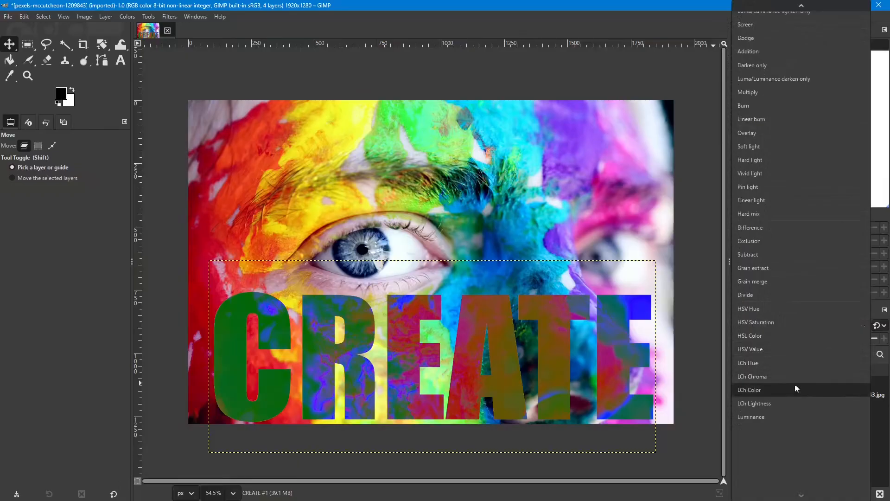
{"action": "left_click", "coordinate": [777, 323]}
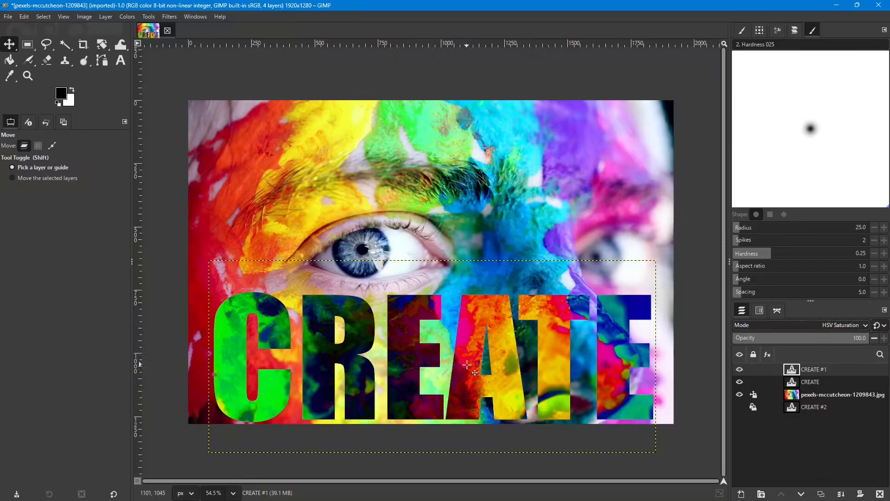
Step: Swap the CREATE and CREATE #1 layers back and forth to compare stacking orders, ending with CREATE #1 on top
{"action": "left_click", "coordinate": [837, 382]}
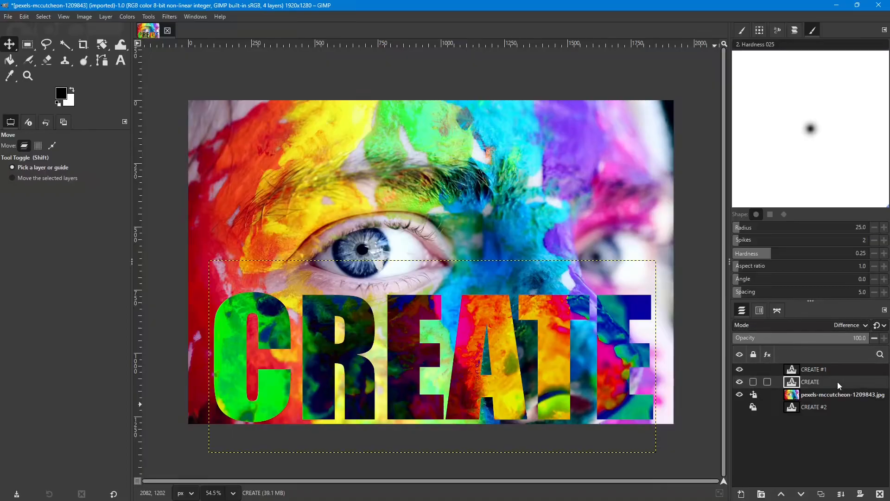
{"action": "left_click_drag", "start_coordinate": [838, 382], "coordinate": [842, 368]}
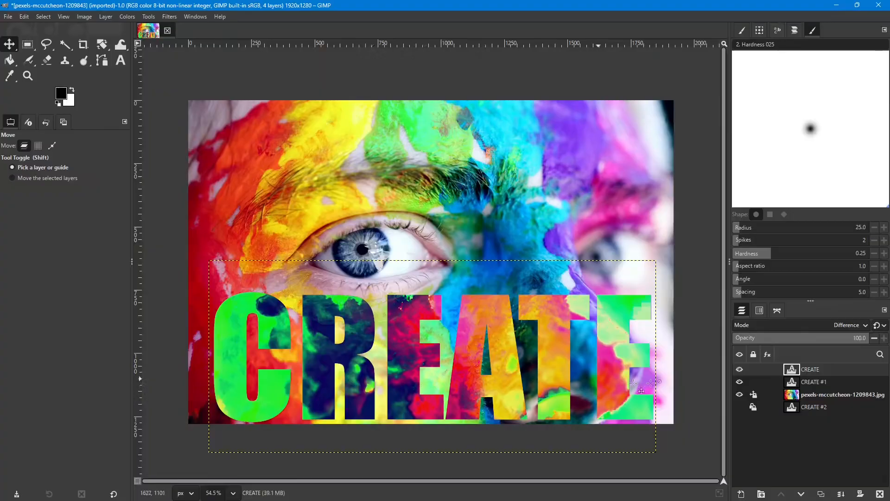
{"action": "left_click_drag", "start_coordinate": [842, 381], "coordinate": [843, 367]}
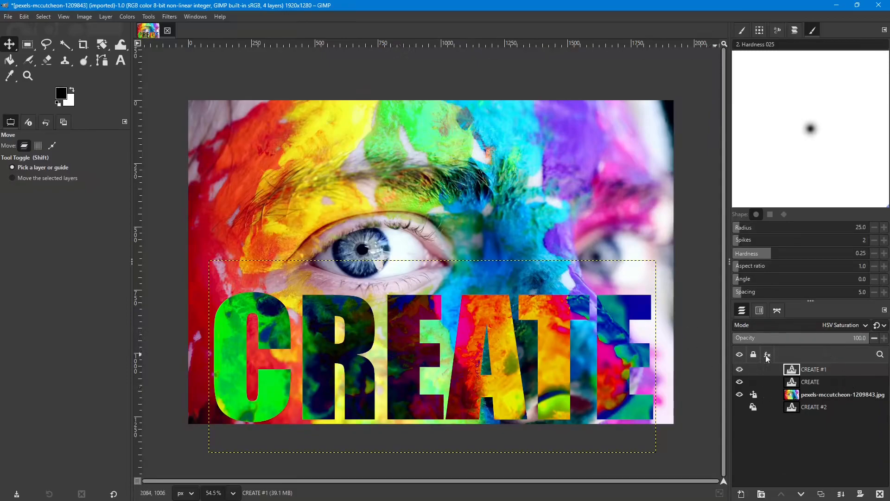
{"action": "left_click_drag", "start_coordinate": [828, 381], "coordinate": [833, 364]}
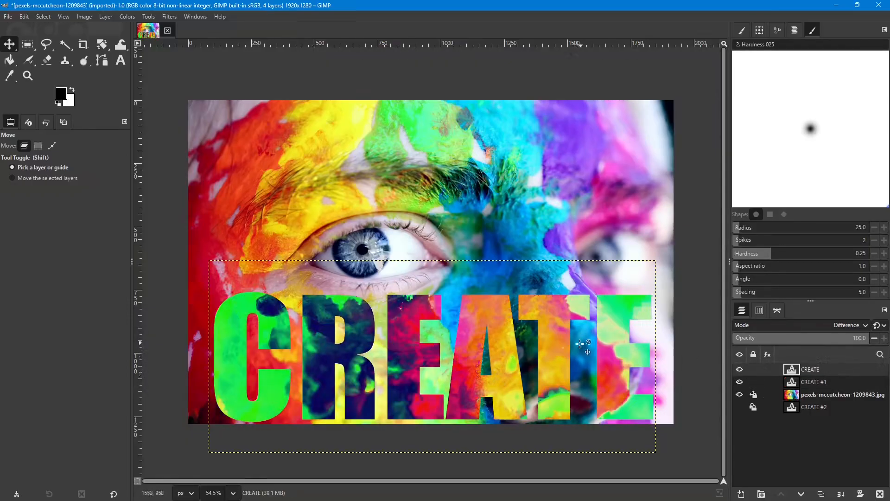
{"action": "left_click", "coordinate": [837, 382]}
{"action": "left_click_drag", "start_coordinate": [836, 380], "coordinate": [838, 368]}
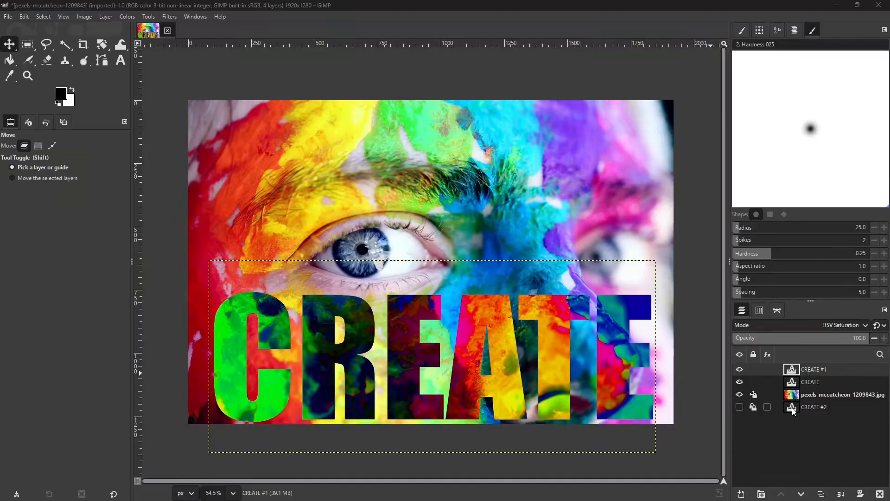
Step: Load the letter shapes of the hidden CREATE #2 layer as a selection using its alpha channel
{"action": "left_click", "coordinate": [794, 412], "text": "alt"}
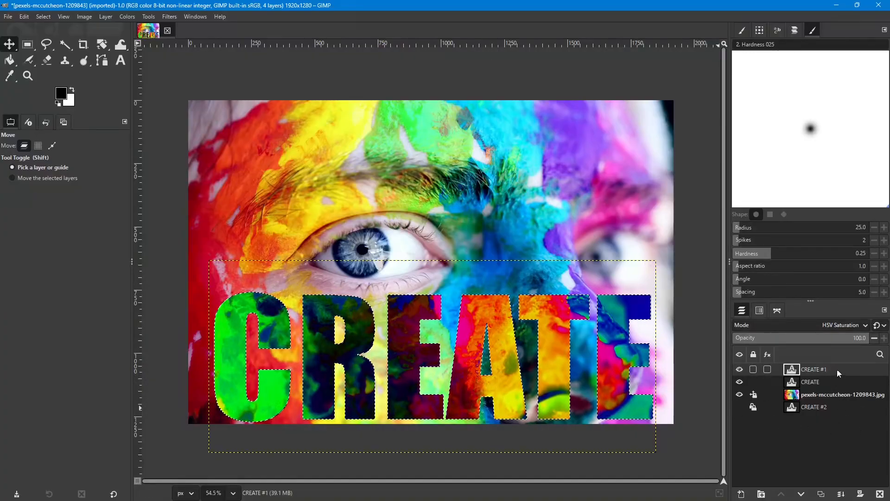
{"action": "left_click", "coordinate": [741, 494]}
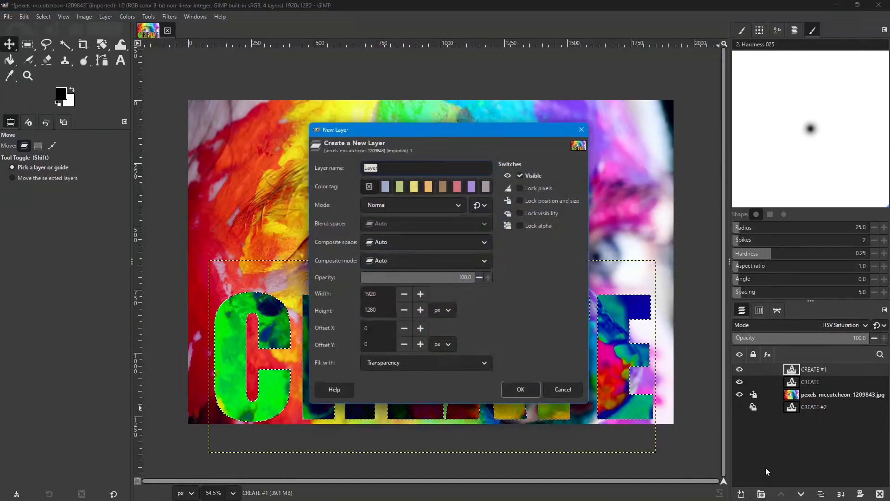
{"action": "left_click", "coordinate": [520, 389]}
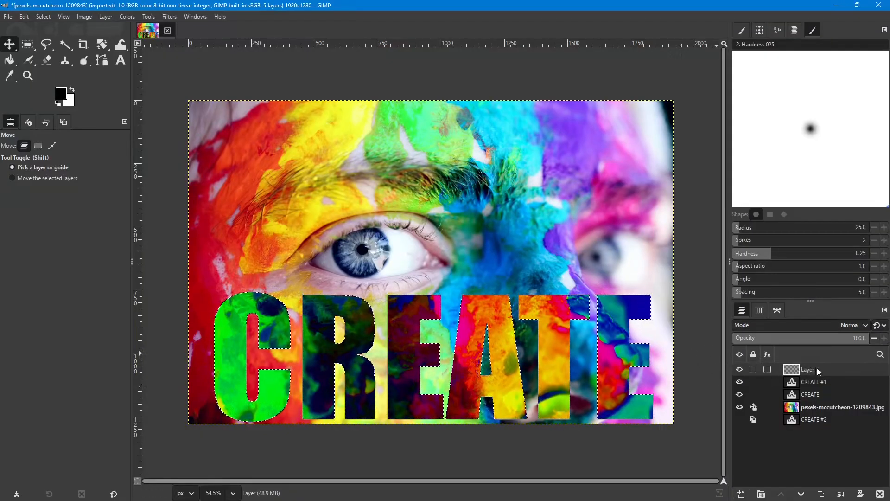
{"action": "left_click", "coordinate": [879, 494]}
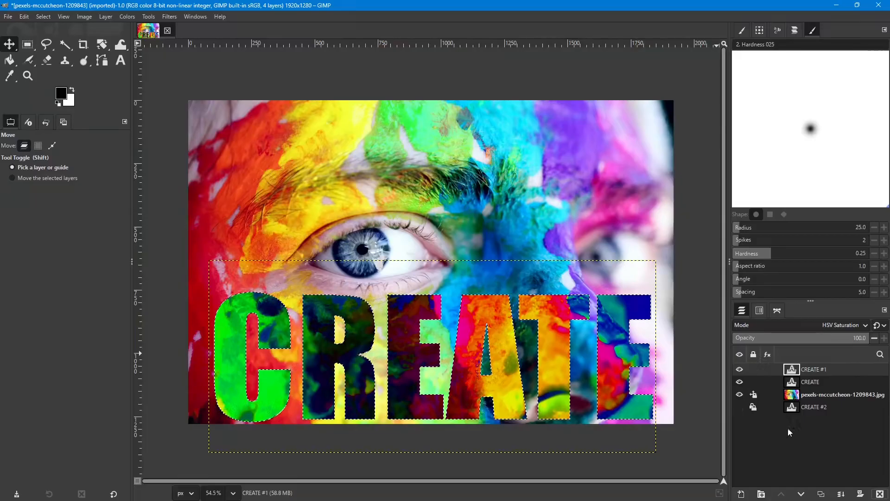
Step: Add a new 1920 by 1280 px layer filled with Transparency above CREATE #1
{"action": "left_click", "coordinate": [741, 495]}
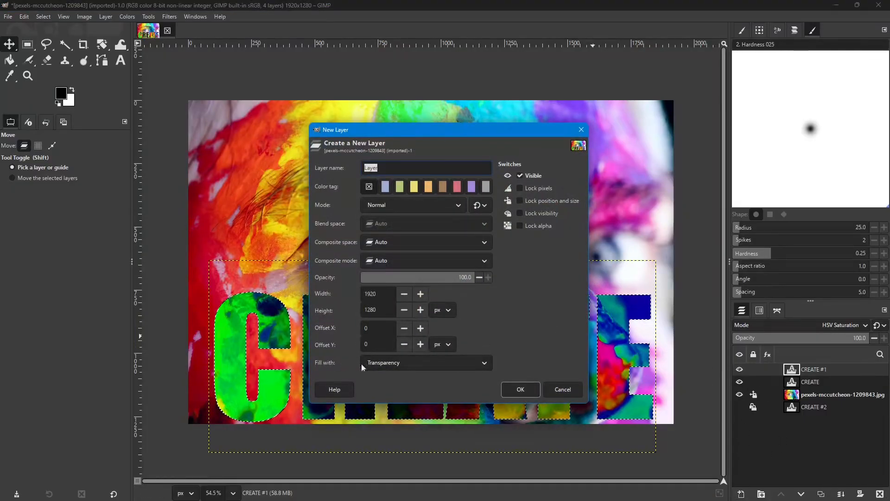
{"action": "left_click", "coordinate": [485, 364]}
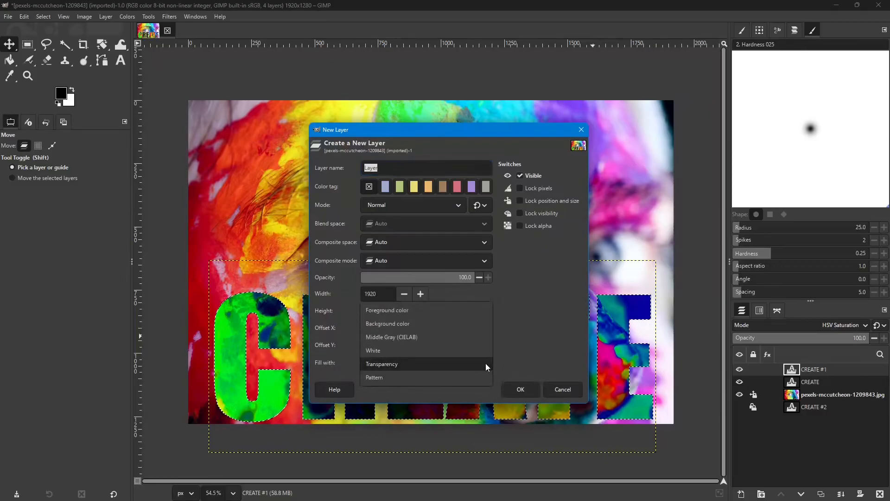
{"action": "left_click", "coordinate": [384, 366]}
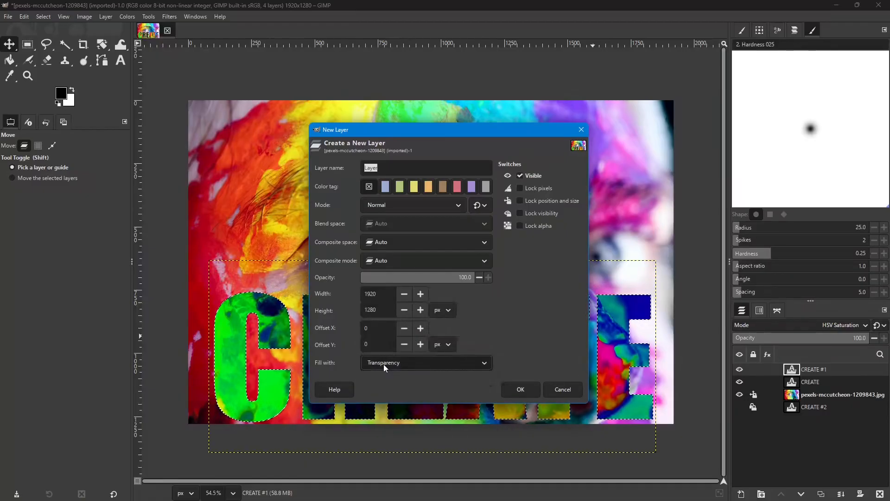
{"action": "left_click", "coordinate": [521, 390]}
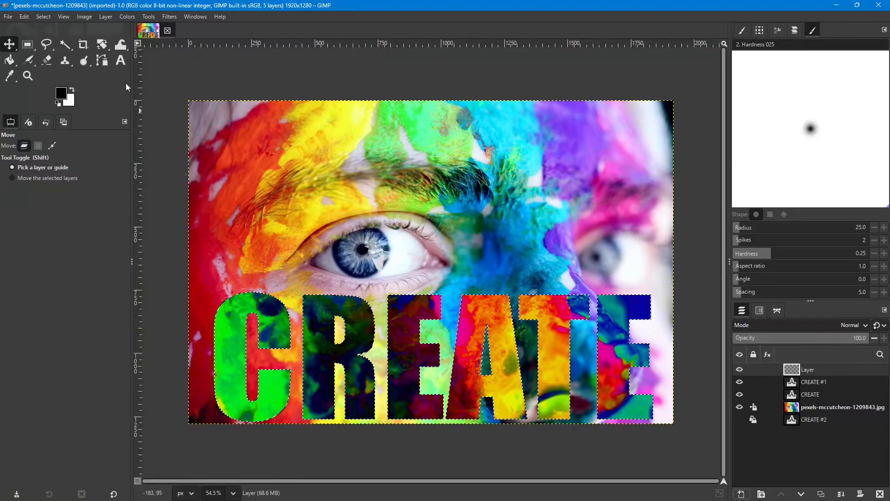
Step: Bucket-fill the CREATE letter selection on the new layer with green 00ff00, and clear the selection
{"action": "left_click", "coordinate": [62, 94]}
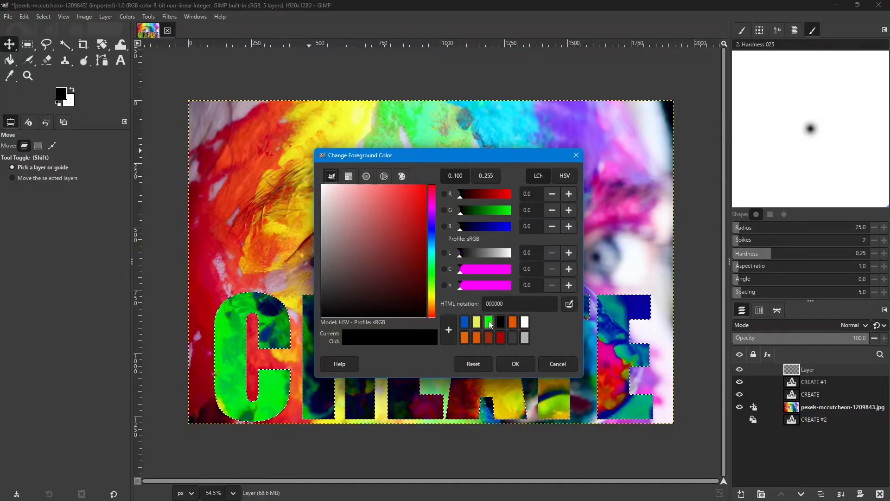
{"action": "left_click", "coordinate": [489, 323]}
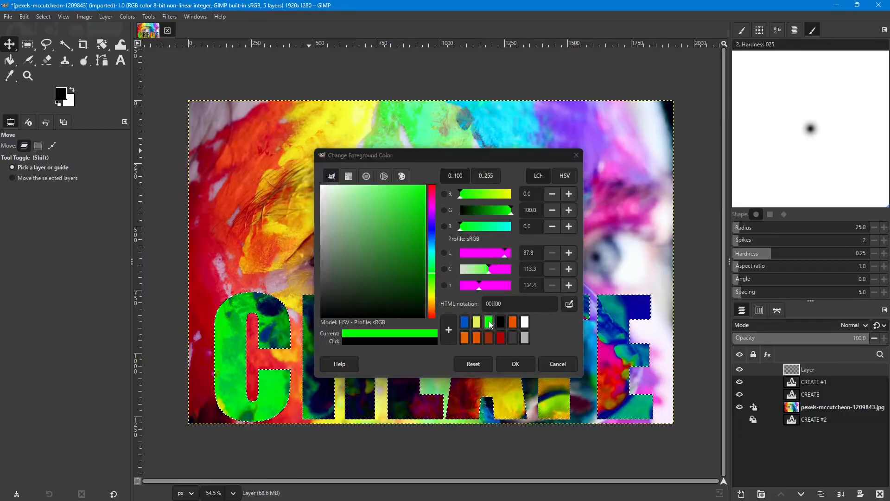
{"action": "left_click", "coordinate": [514, 364]}
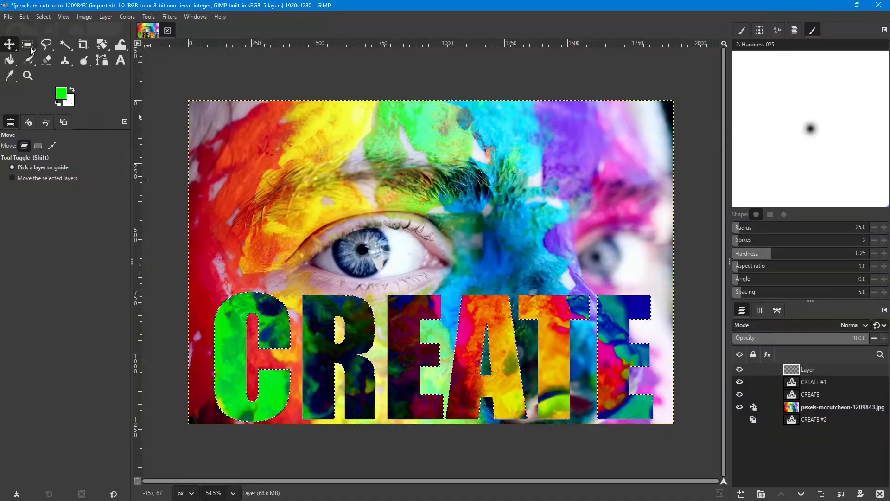
{"action": "left_click", "coordinate": [10, 61]}
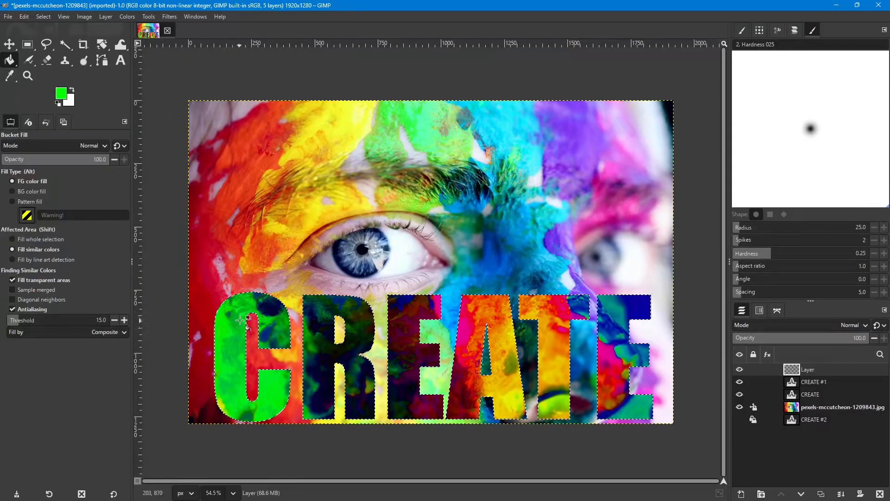
{"action": "left_click", "coordinate": [402, 316]}
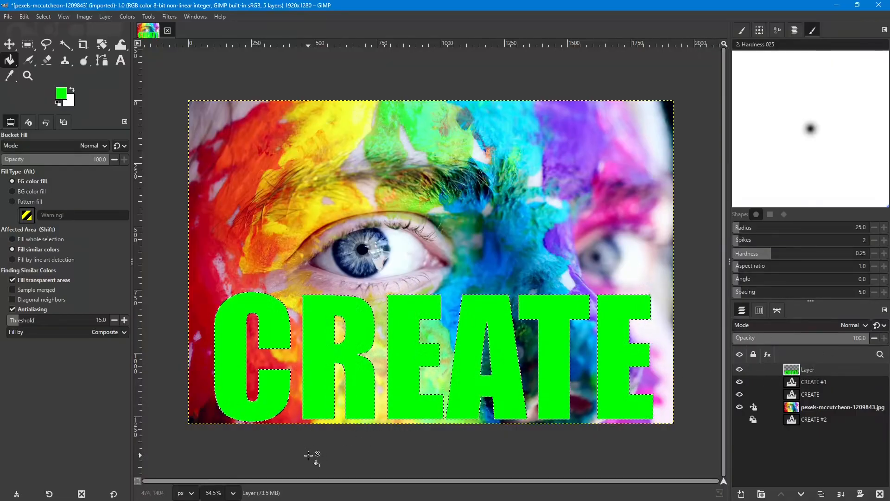
{"action": "key", "text": "ctrl+shift+a"}
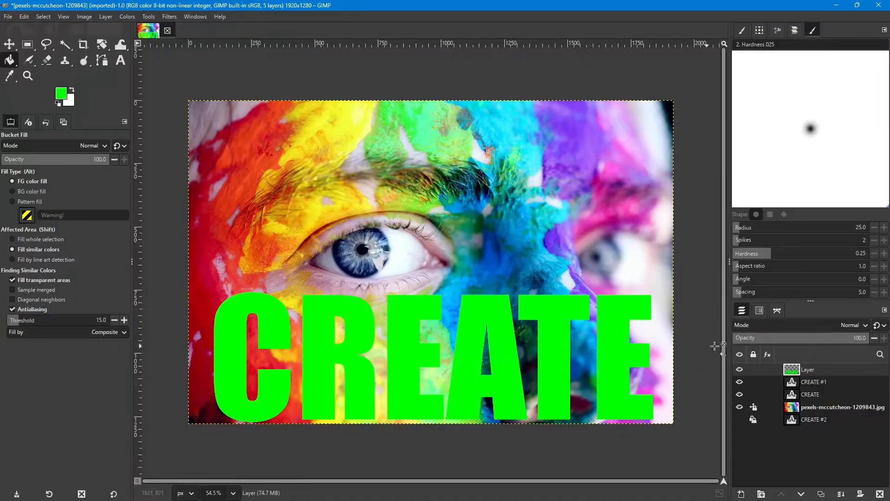
Step: Preview the blending modes from Normal onward on the green text layer, including Merge and Lighten only, and stop at Darken only
{"action": "left_click", "coordinate": [829, 324]}
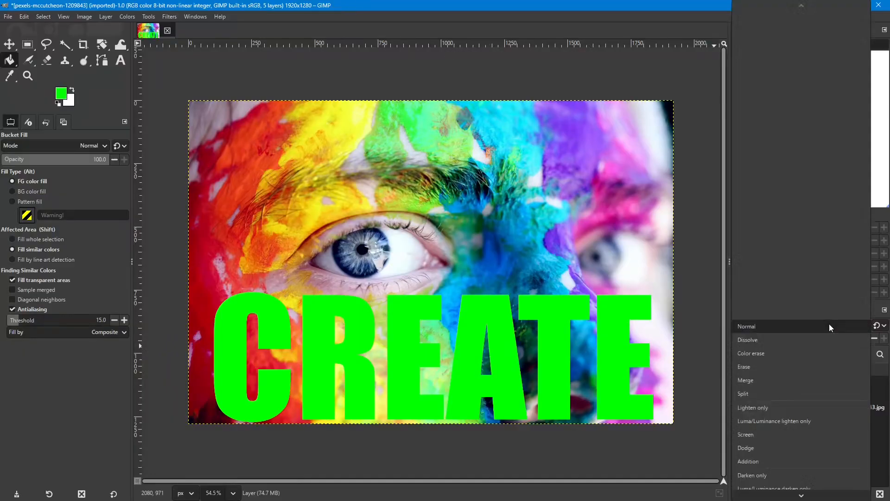
{"action": "left_click", "coordinate": [829, 327]}
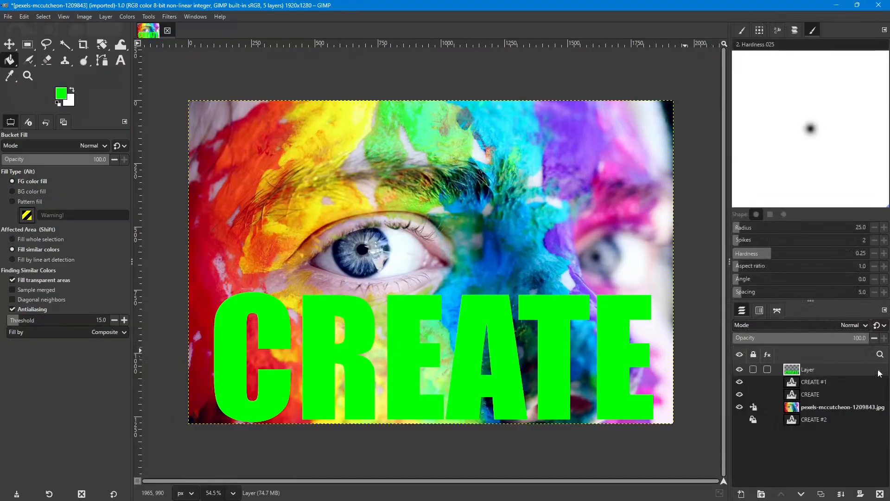
{"action": "key", "text": "Down"}
{"action": "key", "text": "Down"}
{"action": "key", "text": "Down"}
{"action": "key", "text": "Down"}
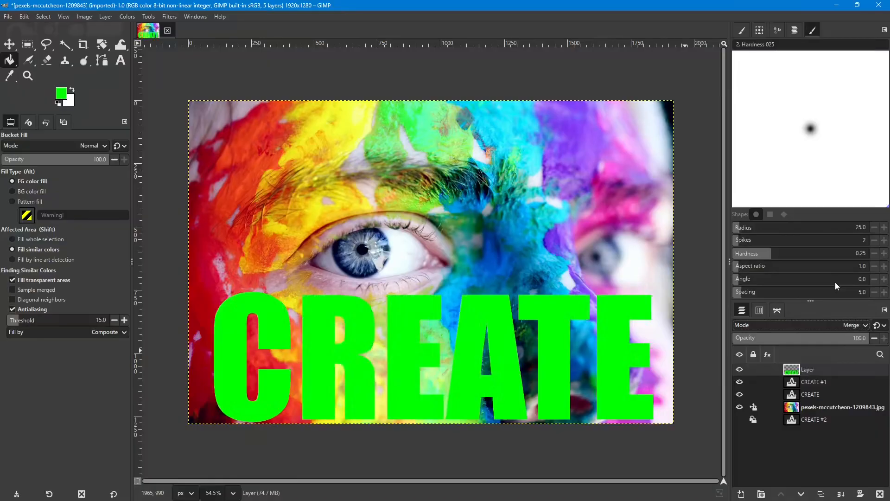
{"action": "key", "text": "Down"}
{"action": "key", "text": "Down"}
{"action": "key", "text": "Down"}
{"action": "key", "text": "Down"}
{"action": "key", "text": "Down"}
{"action": "key", "text": "Down"}
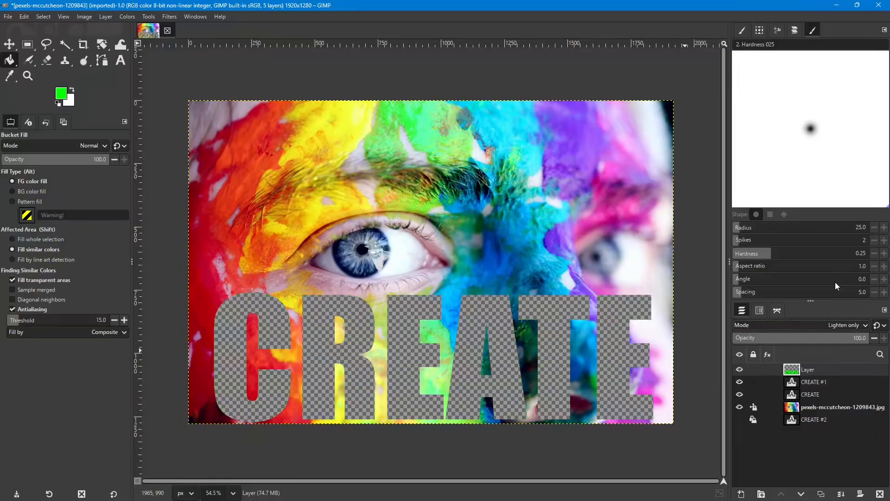
{"action": "key", "text": "Down"}
{"action": "key", "text": "Down"}
{"action": "key", "text": "Up"}
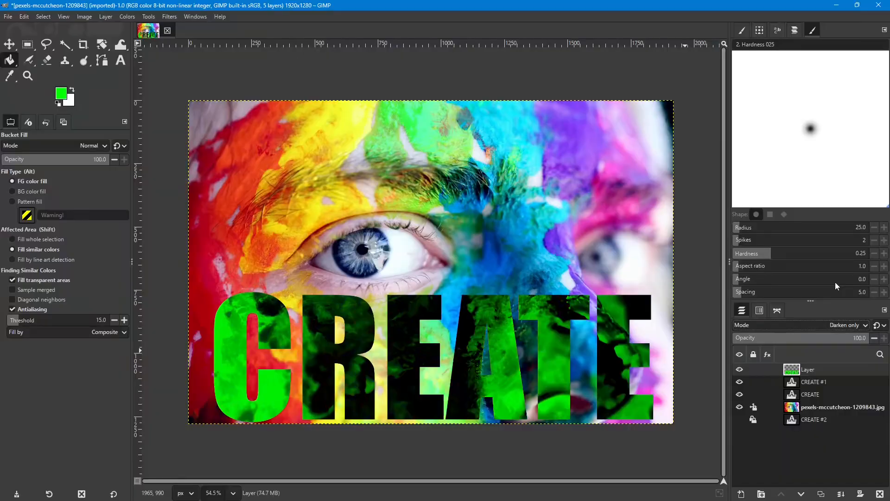
Step: Go back through the blending modes on the green text layer, including Screen, and return it to Normal
{"action": "key", "text": "Up"}
{"action": "key", "text": "Up"}
{"action": "key", "text": "Up"}
{"action": "key", "text": "Up"}
{"action": "key", "text": "Up"}
{"action": "key", "text": "Up"}
{"action": "key", "text": "Up"}
{"action": "key", "text": "Up"}
{"action": "key", "text": "Up"}
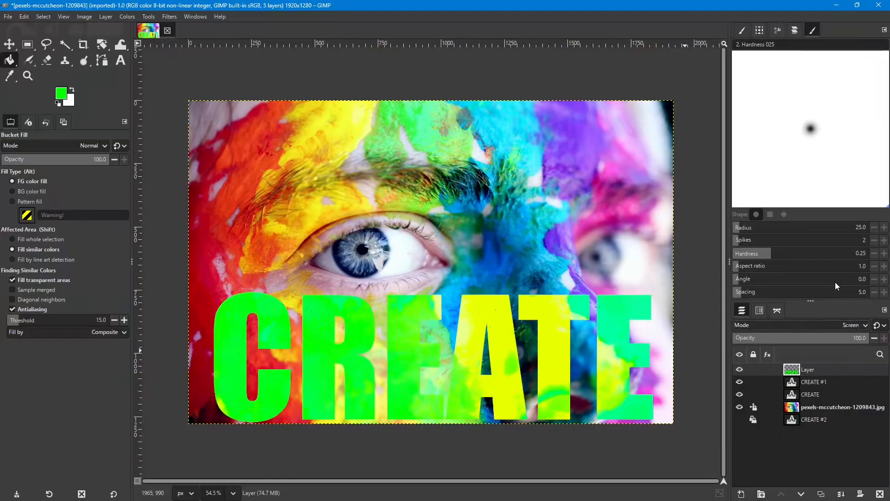
{"action": "key", "text": "Up"}
{"action": "key", "text": "Up"}
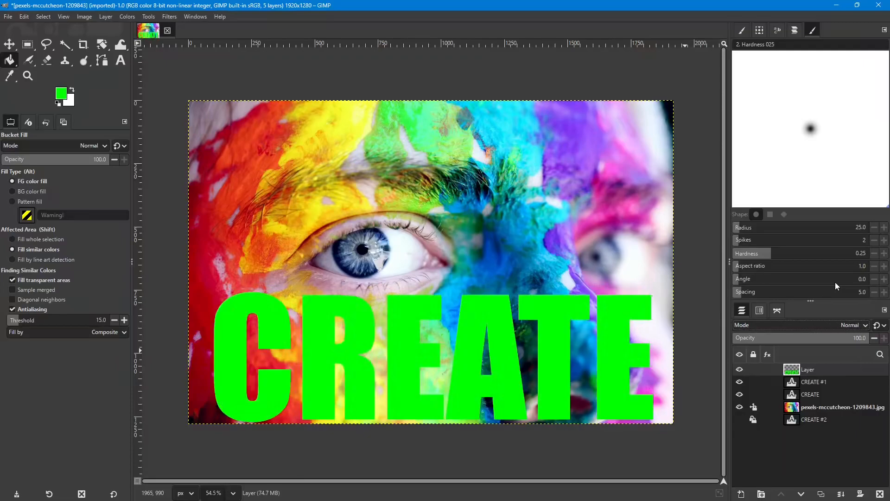
Step: Create a selection from the green text layer's alpha and grow it by 4 px
{"action": "left_click", "coordinate": [793, 372], "text": "alt"}
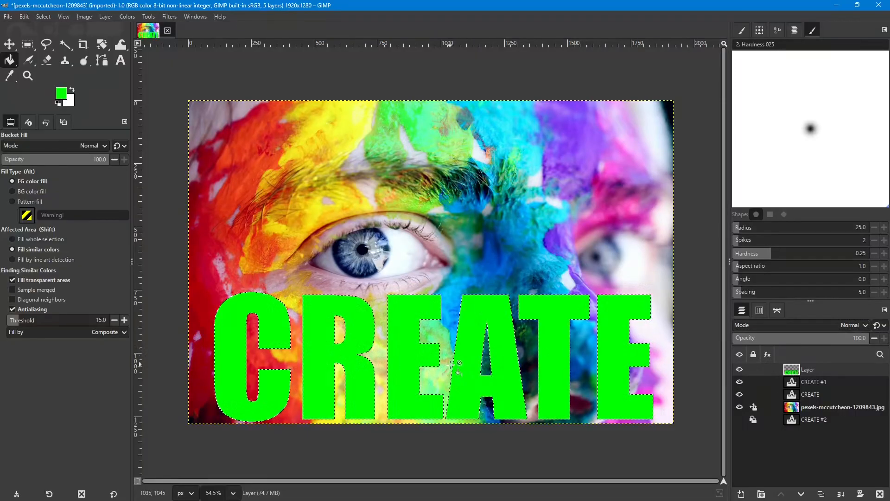
{"action": "left_click", "coordinate": [44, 16]}
{"action": "left_click", "coordinate": [54, 144]}
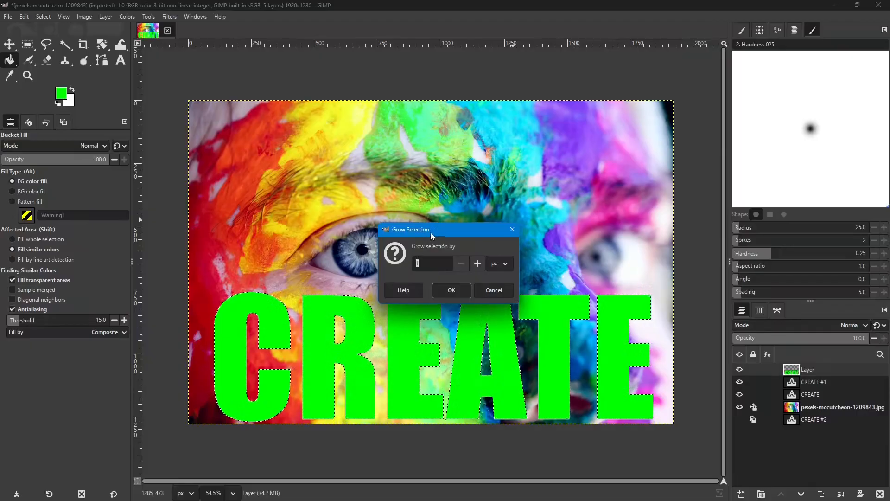
{"action": "type", "text": "4"}
{"action": "left_click", "coordinate": [451, 291]}
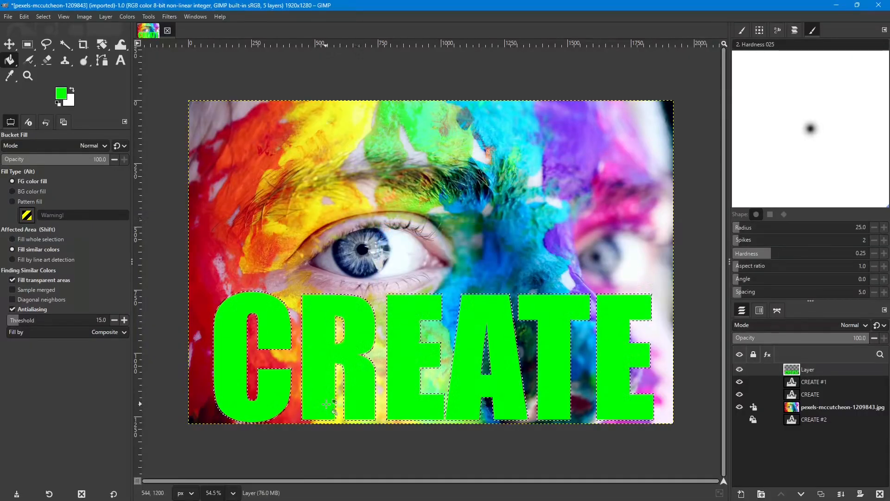
{"action": "scroll", "coordinate": [327, 405], "scroll_direction": "up", "scroll_amount": 5}
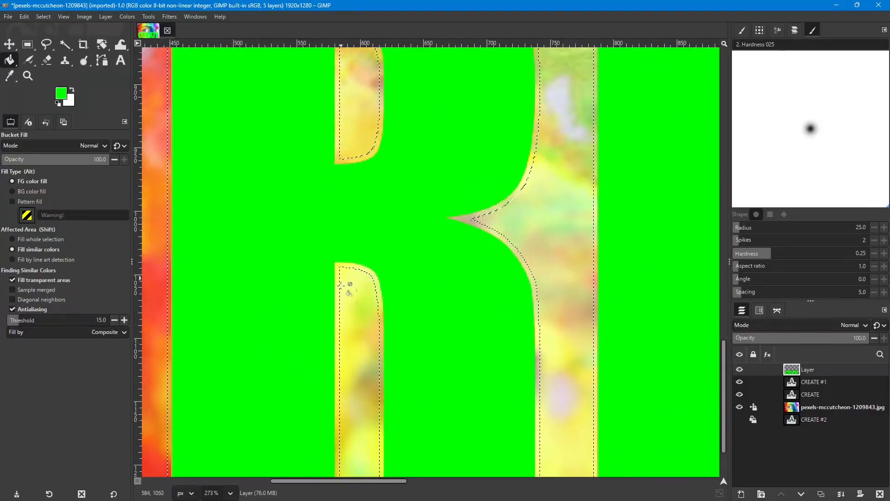
{"action": "scroll", "coordinate": [382, 297], "scroll_direction": "down", "scroll_amount": 2}
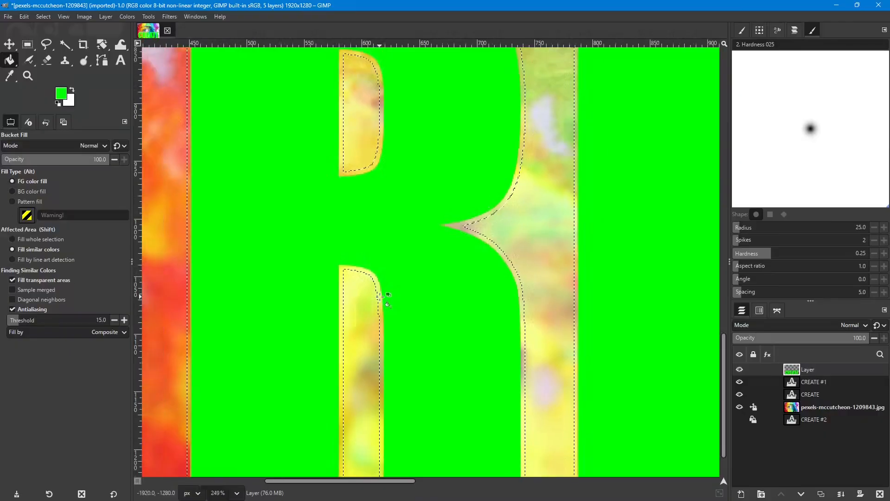
{"action": "scroll", "coordinate": [381, 298], "scroll_direction": "down", "scroll_amount": 1}
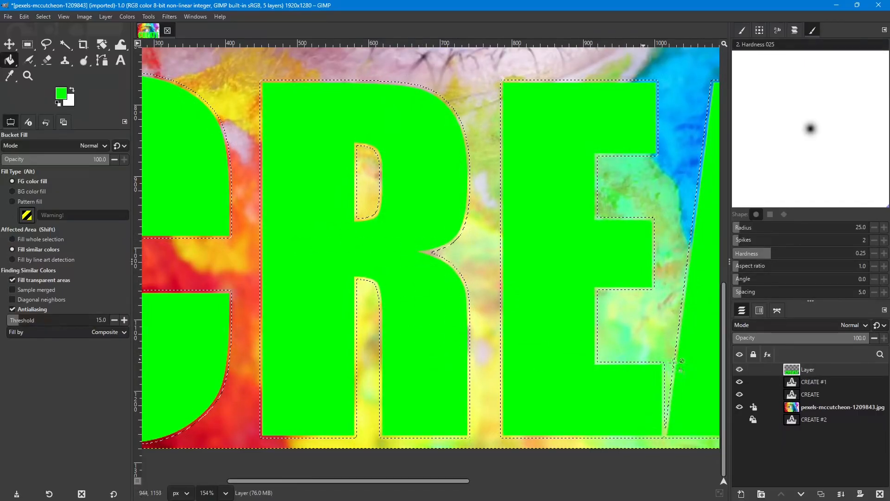
Step: Add a new 1920 by 1280 px layer filled with Transparency and bucket-fill the grown selection on it with green
{"action": "left_click", "coordinate": [742, 494]}
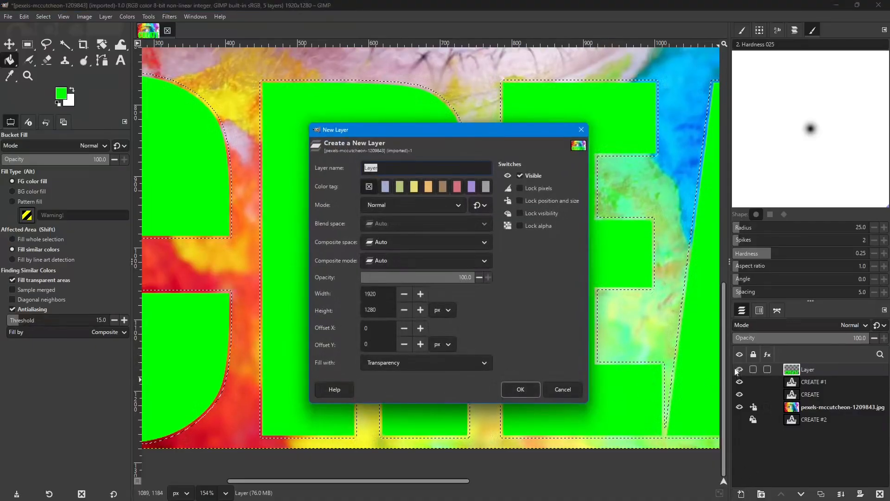
{"action": "left_click", "coordinate": [516, 389]}
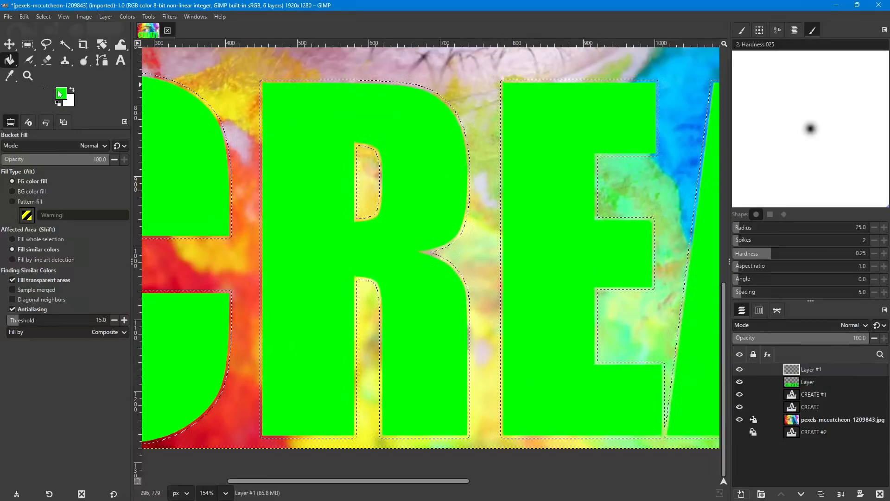
{"action": "left_click", "coordinate": [309, 144]}
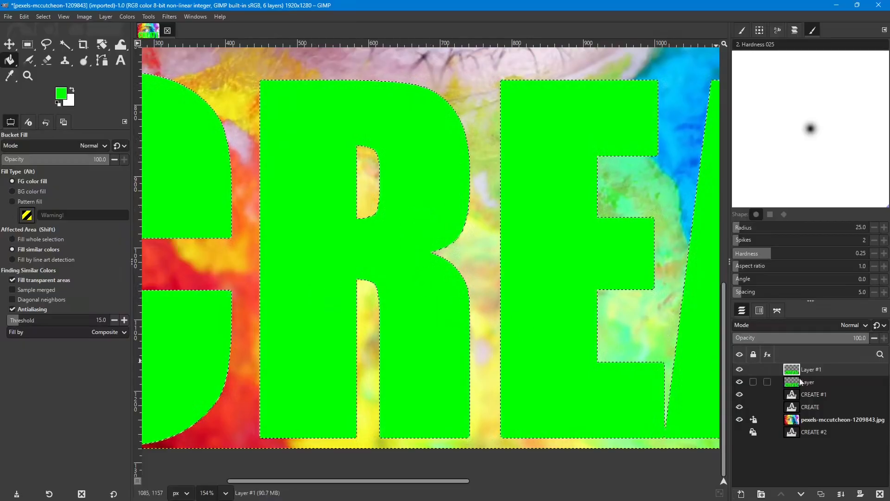
Step: Merge the new green layer down into the original green text layer and clear the selection
{"action": "left_click", "coordinate": [840, 492]}
{"action": "scroll", "coordinate": [413, 278], "scroll_direction": "down", "scroll_amount": 3}
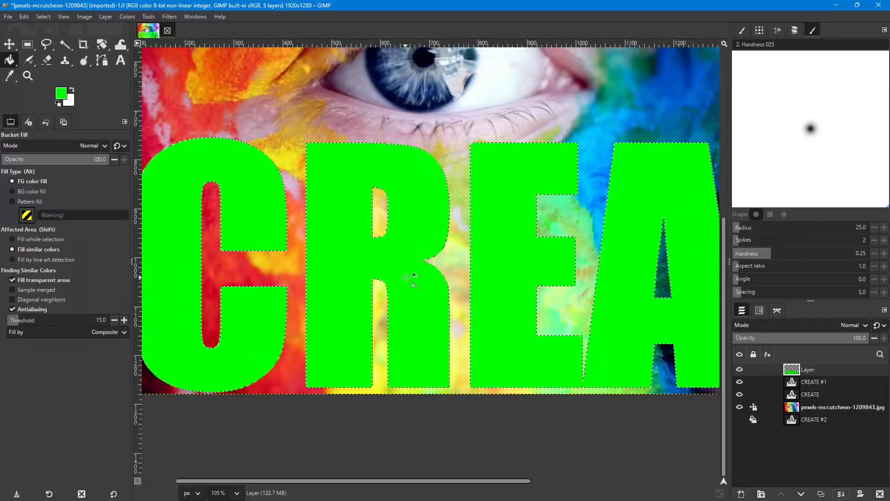
{"action": "scroll", "coordinate": [406, 277], "scroll_direction": "down", "scroll_amount": 2}
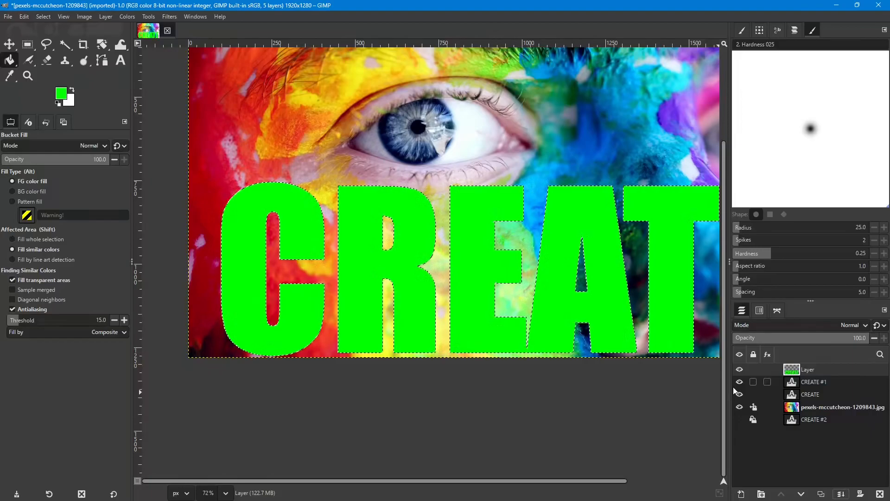
{"action": "key", "text": "ctrl+shift+a"}
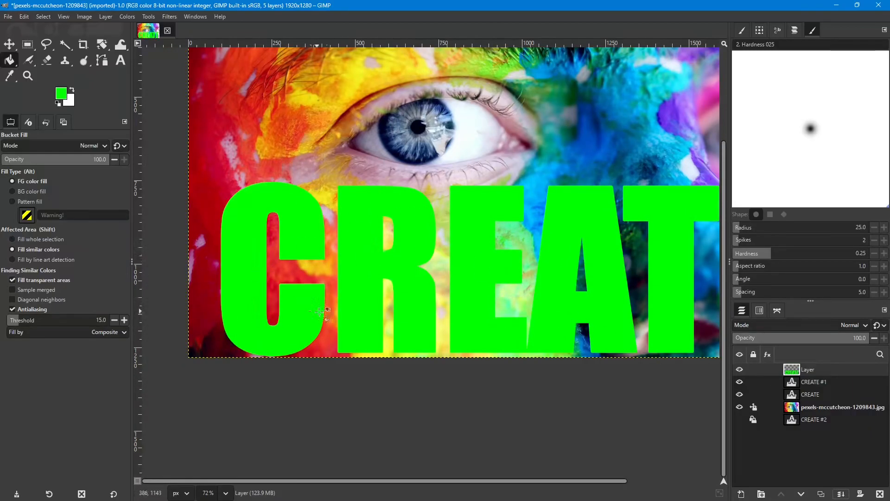
Step: Hide the green text layer to check the CREATE #1 text beneath it, and show it again
{"action": "mouse_move", "coordinate": [825, 383]}
{"action": "left_mouse_down"}
{"action": "mouse_move", "coordinate": [826, 366]}
{"action": "mouse_move", "coordinate": [824, 386]}
{"action": "left_mouse_up"}
{"action": "left_click", "coordinate": [740, 369]}
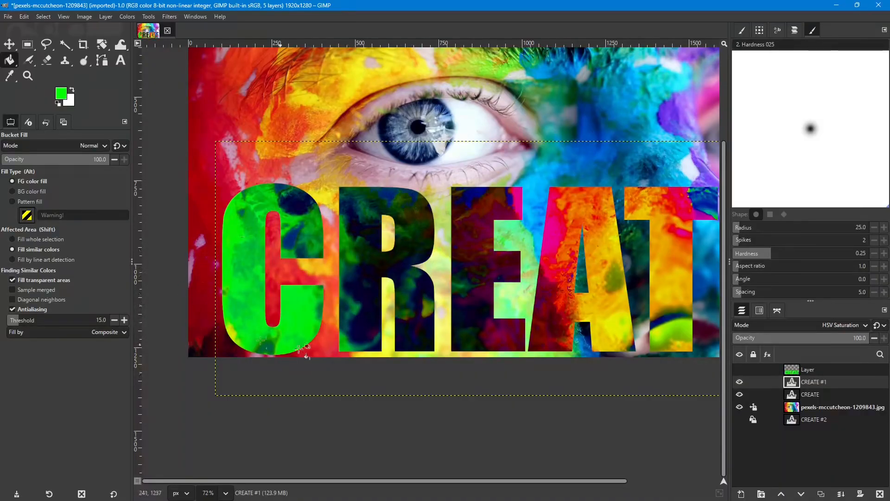
{"action": "left_click", "coordinate": [811, 370]}
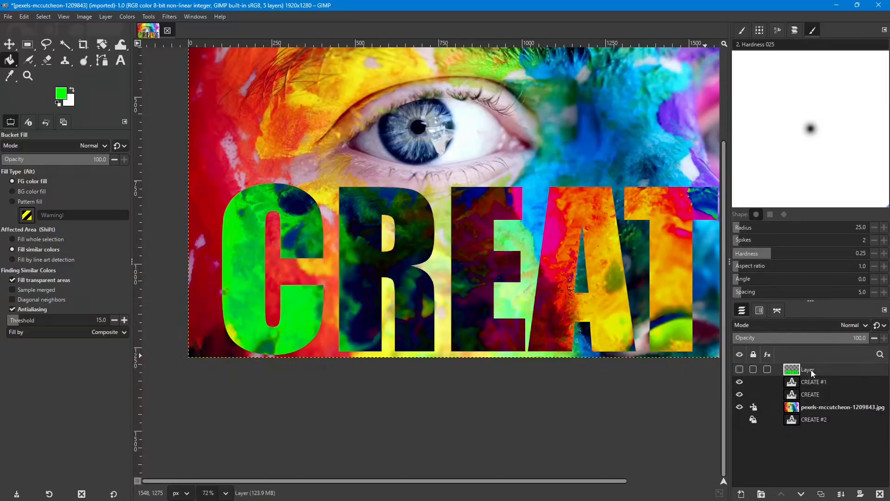
{"action": "left_click", "coordinate": [739, 369]}
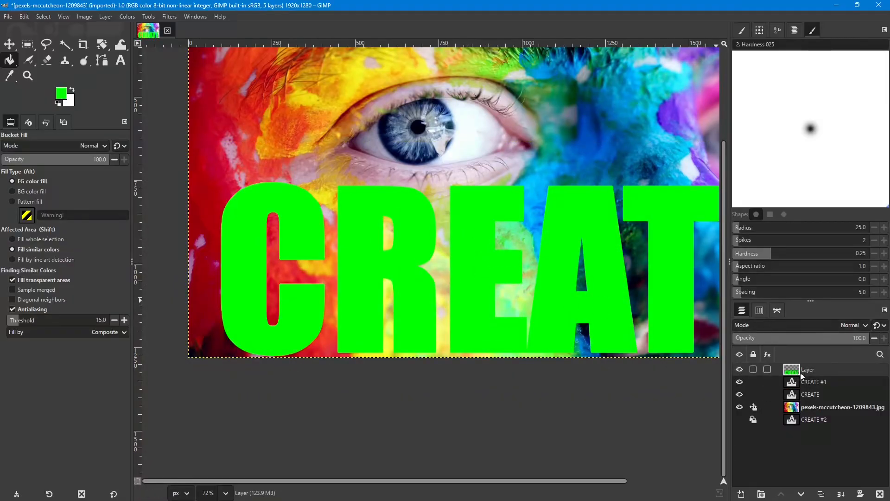
Step: Step the green text layer's blending mode from Normal through Color erase to Lighten only
{"action": "left_click", "coordinate": [826, 328]}
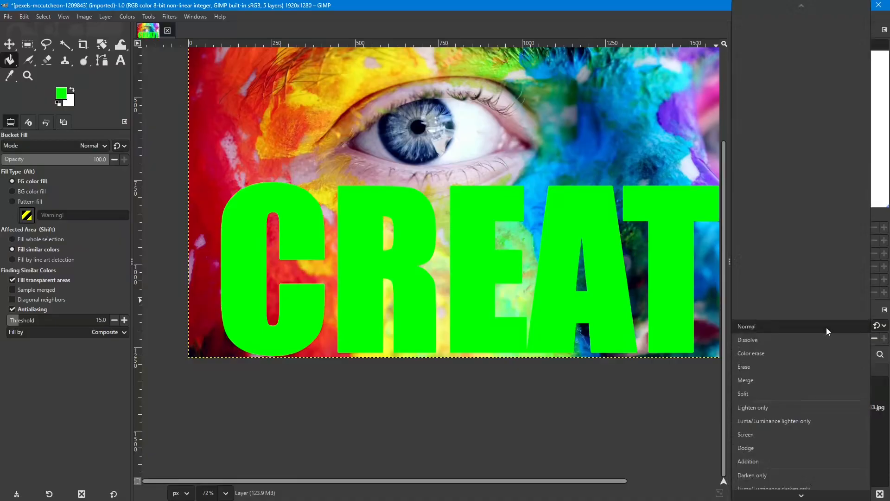
{"action": "left_click", "coordinate": [824, 326]}
{"action": "scroll", "coordinate": [824, 326], "scroll_direction": "down", "scroll_amount": 2}
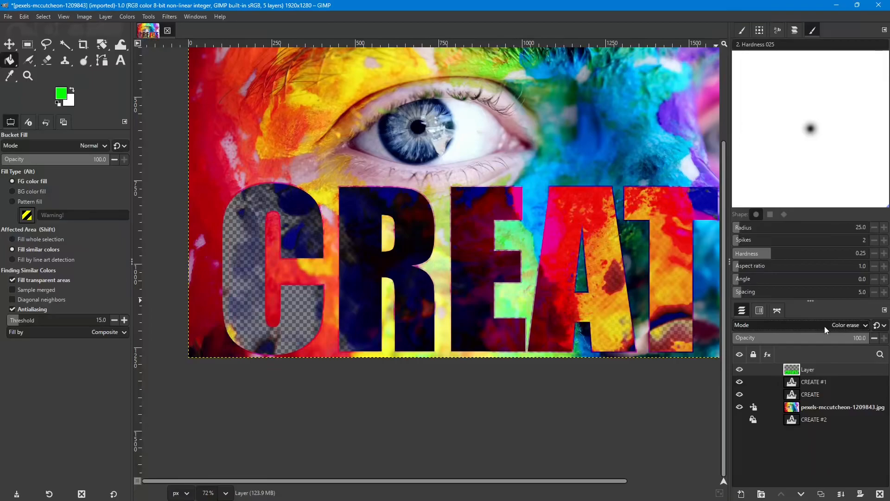
{"action": "scroll", "coordinate": [824, 326], "scroll_direction": "down", "scroll_amount": 3}
{"action": "scroll", "coordinate": [824, 326], "scroll_direction": "down", "scroll_amount": 1}
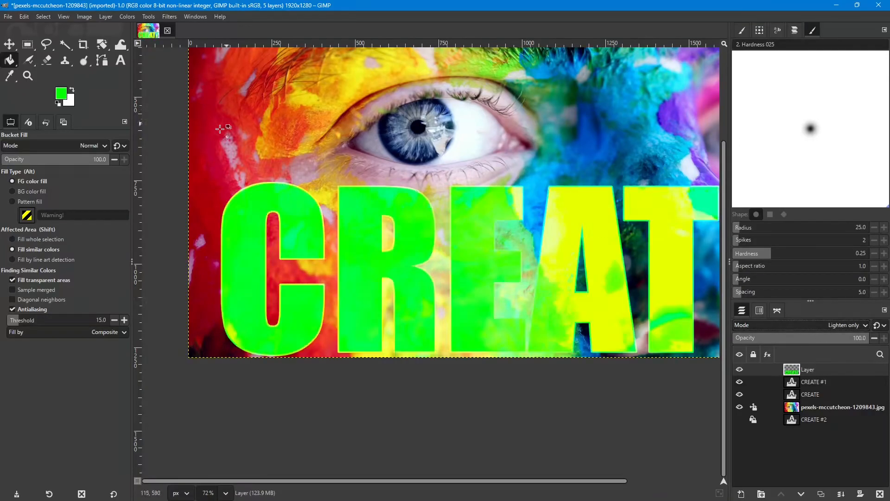
Step: Examine the outlines of the letters C and R up close in Lighten only mode
{"action": "scroll", "coordinate": [258, 211], "scroll_direction": "up", "scroll_amount": 2}
{"action": "scroll", "coordinate": [264, 206], "scroll_direction": "up", "scroll_amount": 9}
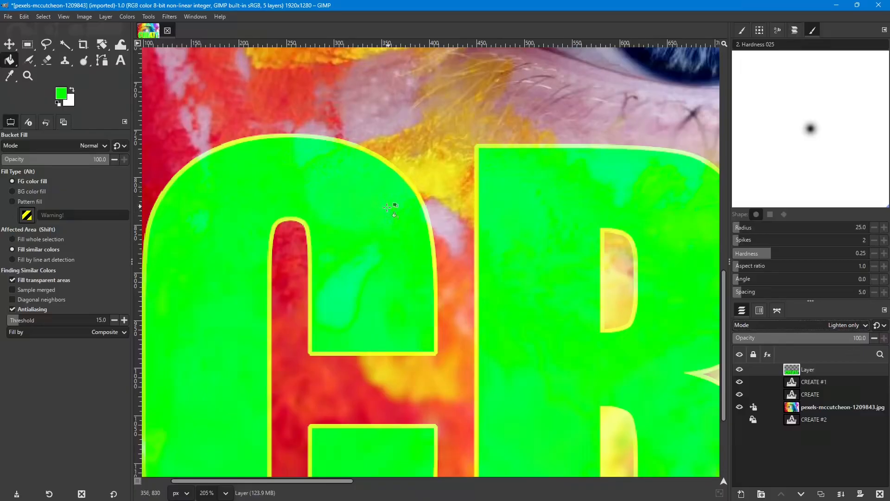
{"action": "scroll", "coordinate": [373, 216], "scroll_direction": "down", "scroll_amount": 3}
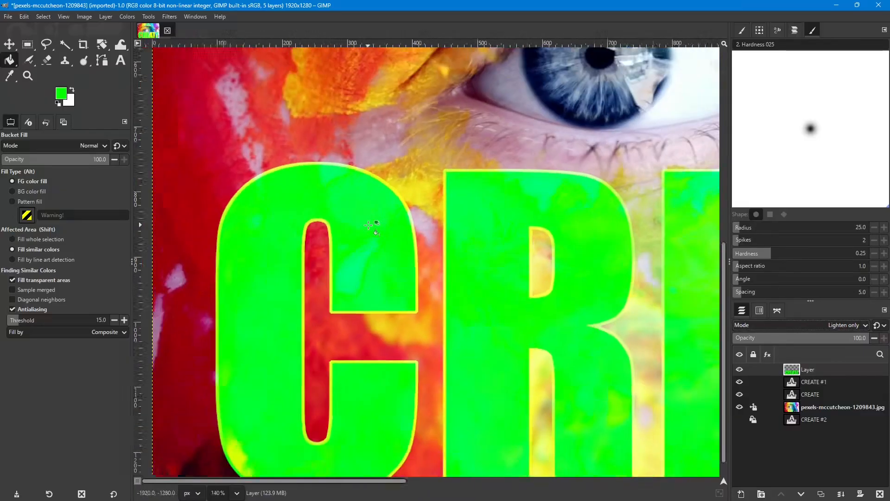
{"action": "scroll", "coordinate": [378, 287], "scroll_direction": "down", "scroll_amount": 1}
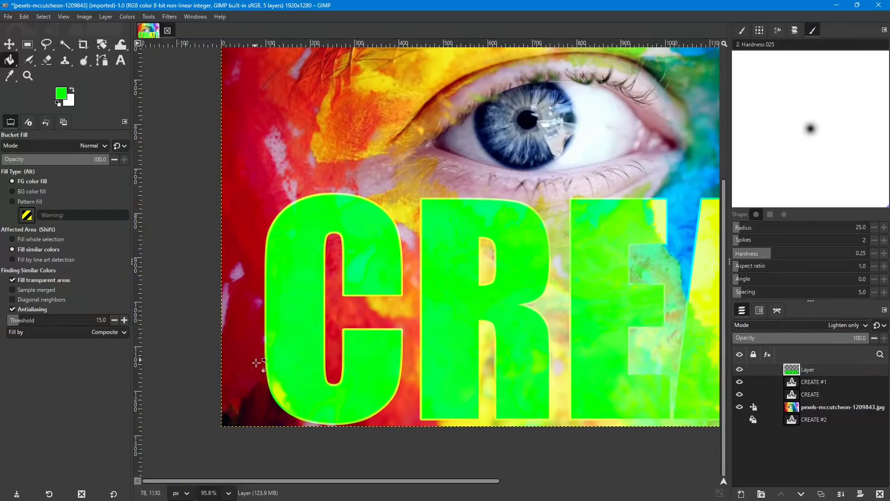
{"action": "scroll", "coordinate": [255, 359], "scroll_direction": "up", "scroll_amount": 8}
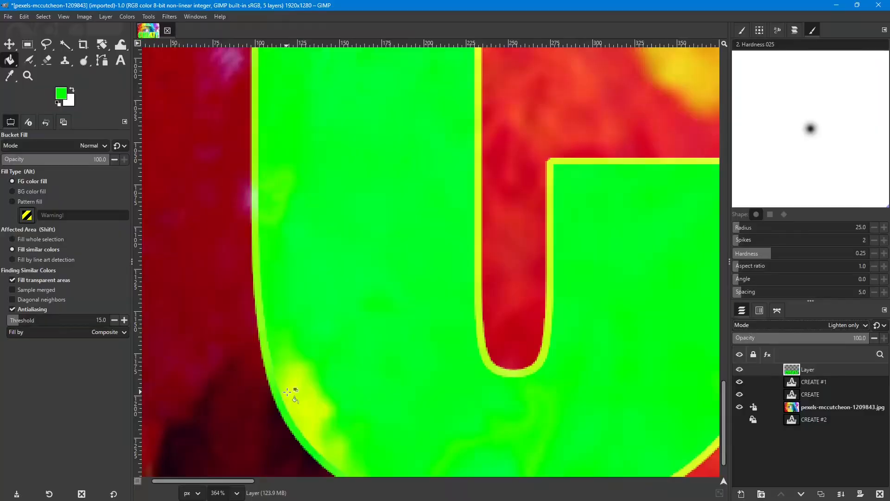
{"action": "scroll", "coordinate": [287, 392], "scroll_direction": "down", "scroll_amount": 8}
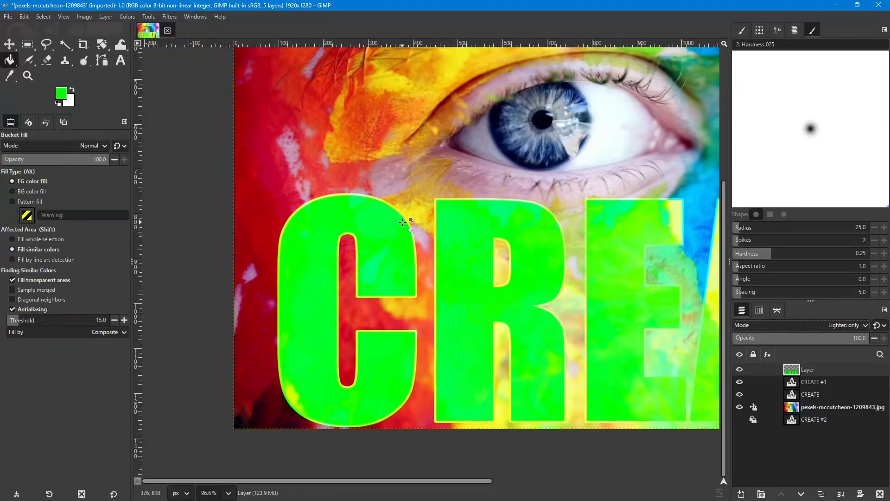
{"action": "scroll", "coordinate": [402, 222], "scroll_direction": "up", "scroll_amount": 5}
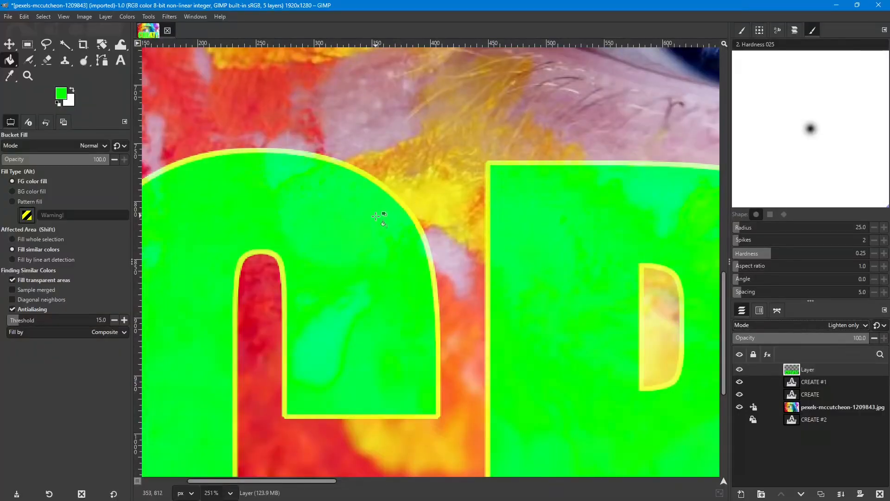
Step: Hide the CREATE #1 and CREATE layers to compare the green layer's blend without them, and show both again
{"action": "left_click", "coordinate": [740, 382]}
{"action": "left_click", "coordinate": [739, 394]}
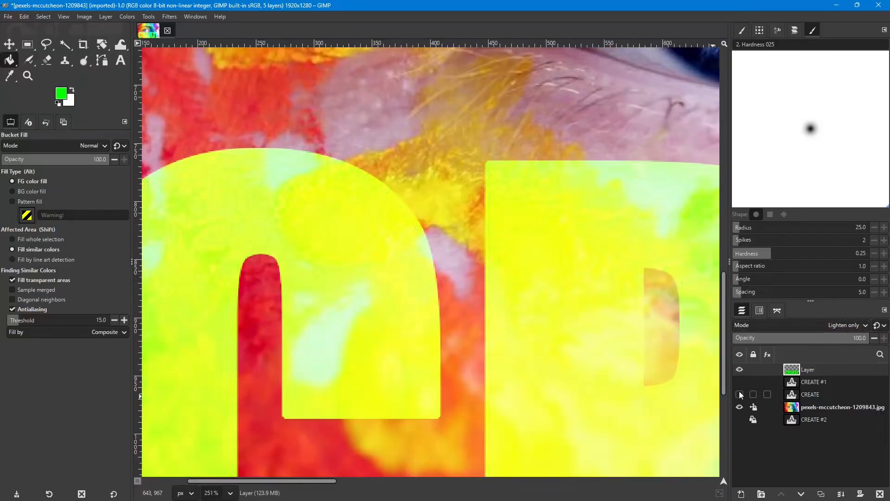
{"action": "left_click", "coordinate": [740, 394]}
{"action": "left_click", "coordinate": [740, 394]}
{"action": "left_click", "coordinate": [739, 381]}
{"action": "left_click", "coordinate": [740, 394]}
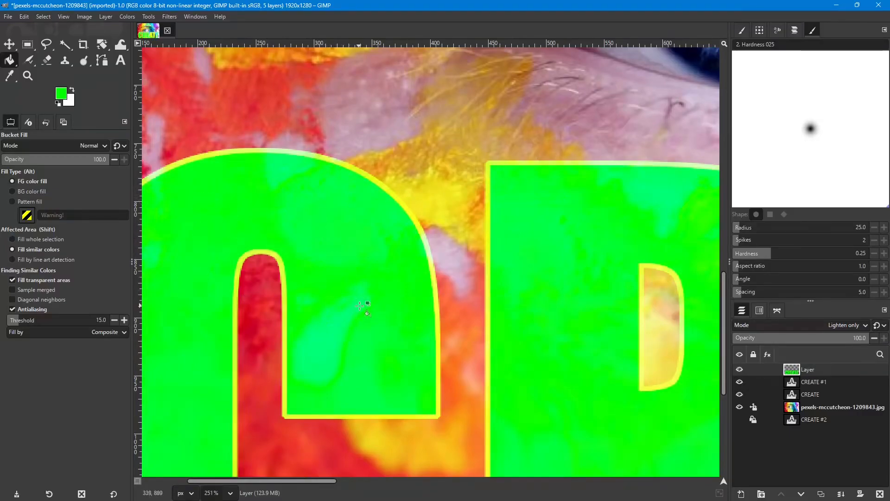
Step: Step the green text layer's blending mode through Darken only and Luma darken only, and stop at Linear burn
{"action": "scroll", "coordinate": [364, 304], "scroll_direction": "down", "scroll_amount": 2}
{"action": "scroll", "coordinate": [364, 301], "scroll_direction": "down", "scroll_amount": 3}
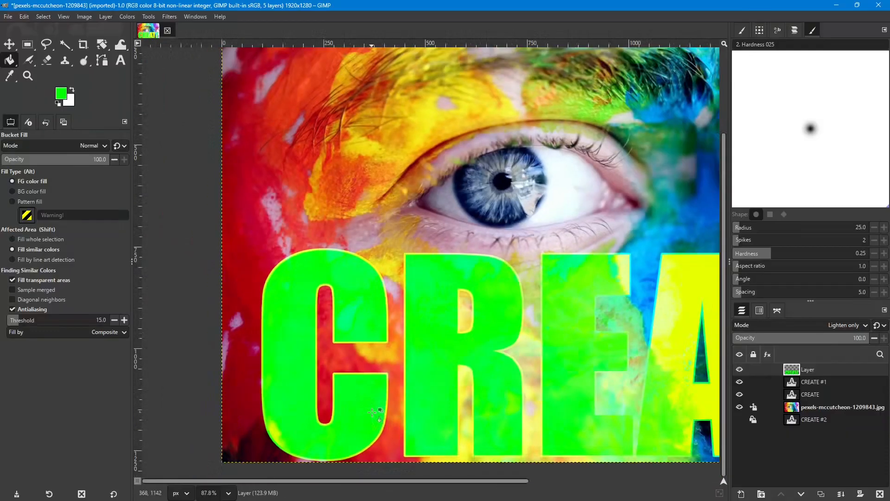
{"action": "scroll", "coordinate": [463, 449], "scroll_direction": "down", "scroll_amount": 2}
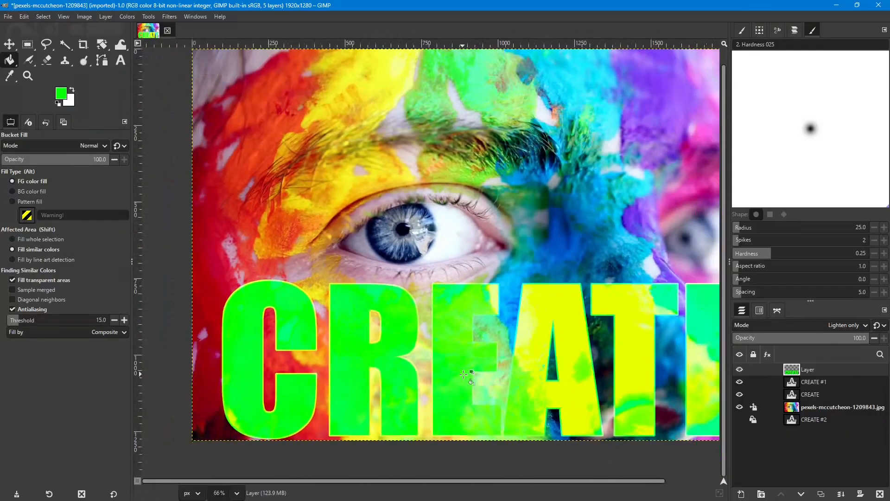
{"action": "scroll", "coordinate": [465, 476], "scroll_direction": "down", "scroll_amount": 1}
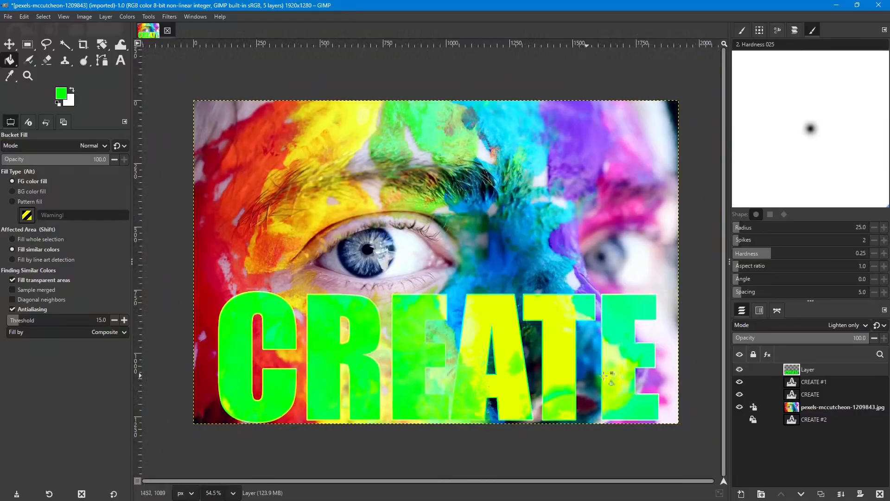
{"action": "left_click", "coordinate": [817, 324]}
{"action": "left_click", "coordinate": [818, 325]}
{"action": "scroll", "coordinate": [822, 329], "scroll_direction": "down", "scroll_amount": 3}
{"action": "scroll", "coordinate": [821, 329], "scroll_direction": "down", "scroll_amount": 3}
{"action": "scroll", "coordinate": [822, 329], "scroll_direction": "up", "scroll_amount": 1}
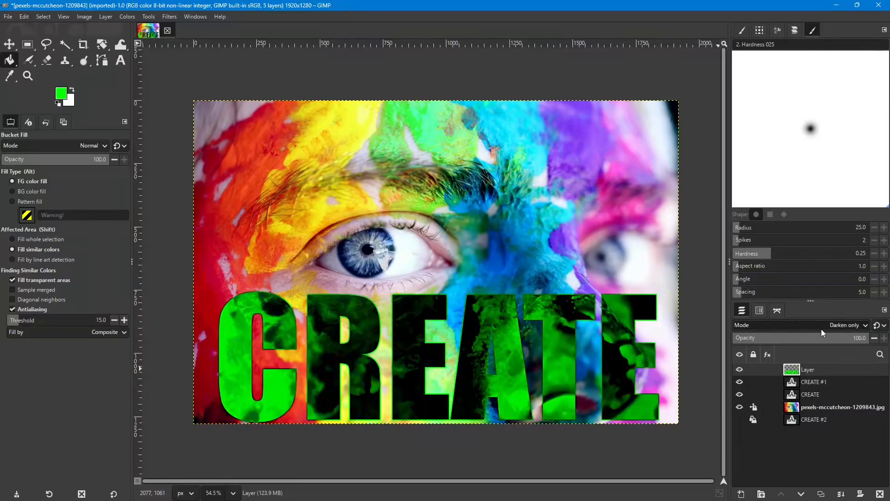
{"action": "scroll", "coordinate": [822, 329], "scroll_direction": "down", "scroll_amount": 6}
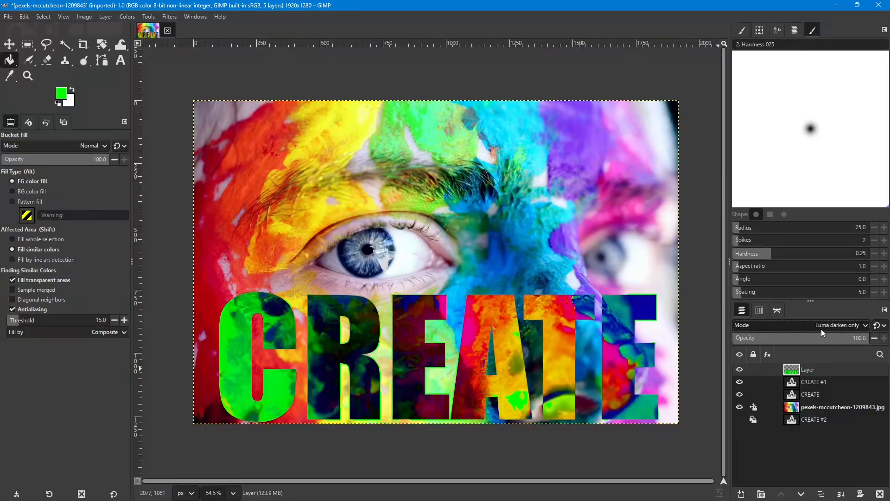
{"action": "scroll", "coordinate": [822, 329], "scroll_direction": "up", "scroll_amount": 2}
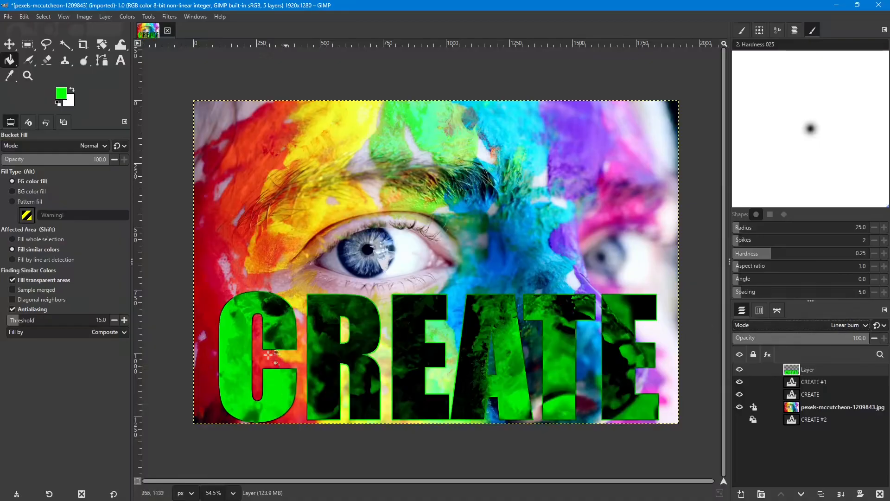
Step: Check the Linear burn outlines around the C and R, and change the green text layer's mode to Overlay
{"action": "scroll", "coordinate": [287, 330], "scroll_direction": "up", "scroll_amount": 4}
{"action": "scroll", "coordinate": [290, 331], "scroll_direction": "up", "scroll_amount": 10}
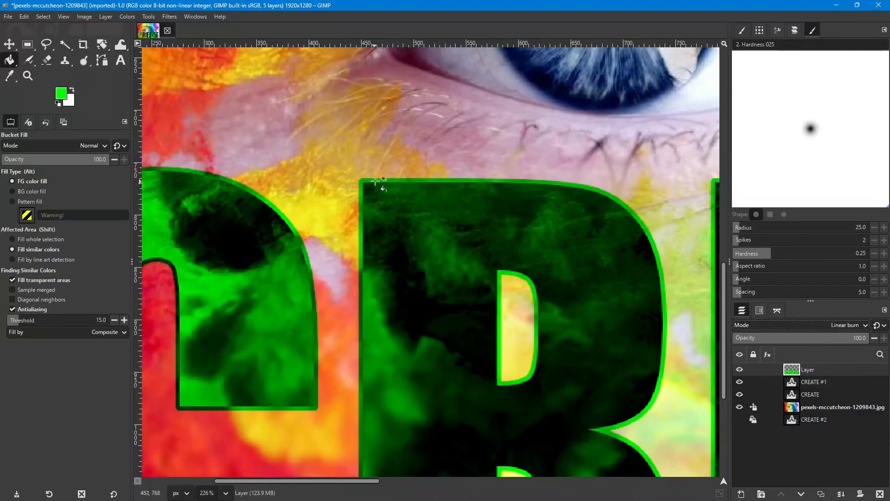
{"action": "scroll", "coordinate": [642, 407], "scroll_direction": "down", "scroll_amount": 6}
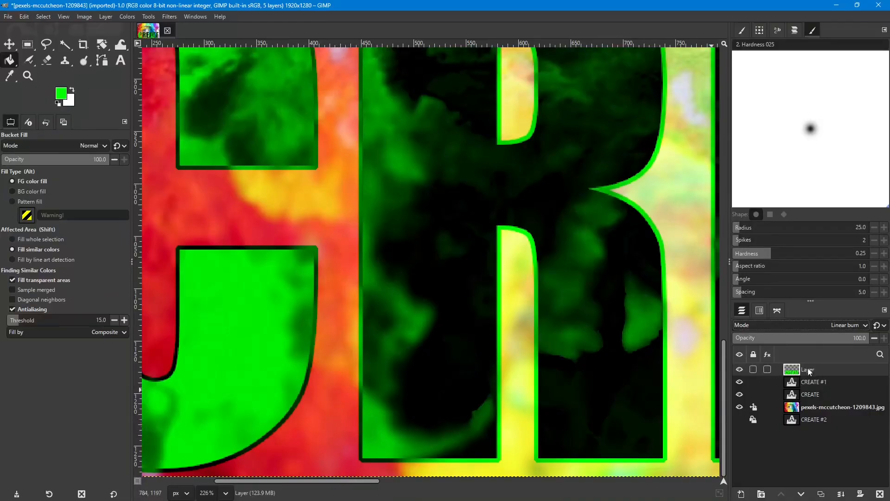
{"action": "left_click", "coordinate": [817, 327]}
{"action": "left_click", "coordinate": [817, 328]}
{"action": "scroll", "coordinate": [814, 329], "scroll_direction": "down", "scroll_amount": 3}
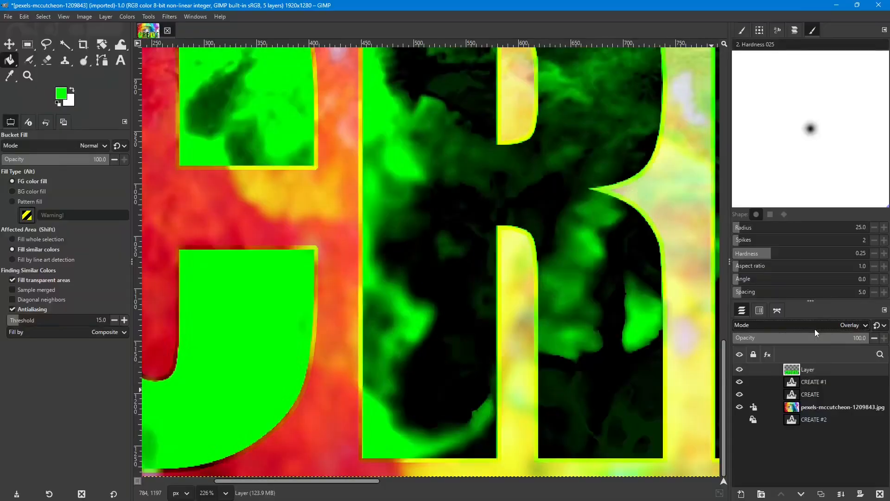
Step: Step the green text layer's blending mode past Pin light to Exclusion and check the blend across the whole CREATE lettering
{"action": "scroll", "coordinate": [814, 329], "scroll_direction": "down", "scroll_amount": 5}
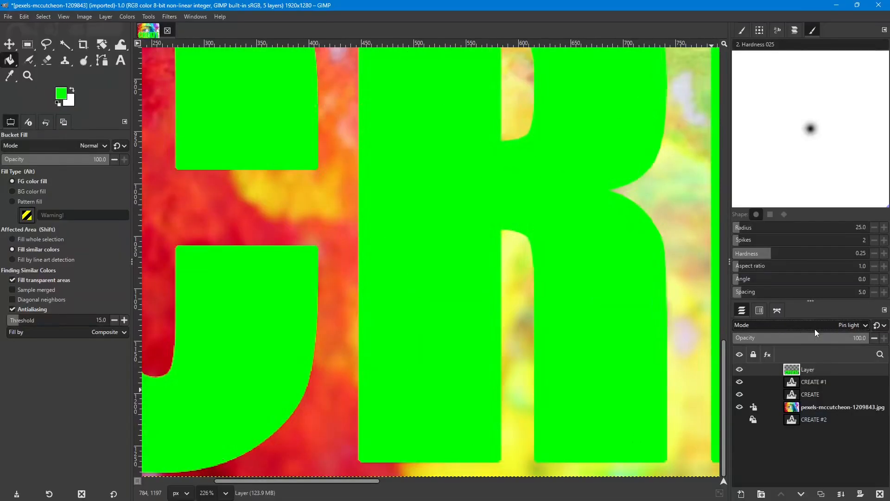
{"action": "scroll", "coordinate": [814, 329], "scroll_direction": "down", "scroll_amount": 1}
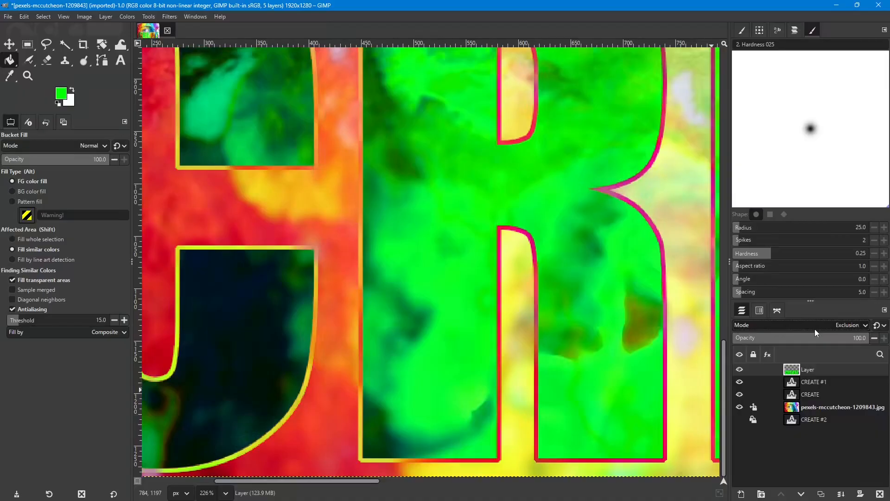
{"action": "scroll", "coordinate": [291, 302], "scroll_direction": "down", "scroll_amount": 2, "text": "ctrl"}
{"action": "scroll", "coordinate": [291, 302], "scroll_direction": "down", "scroll_amount": 3, "text": "ctrl"}
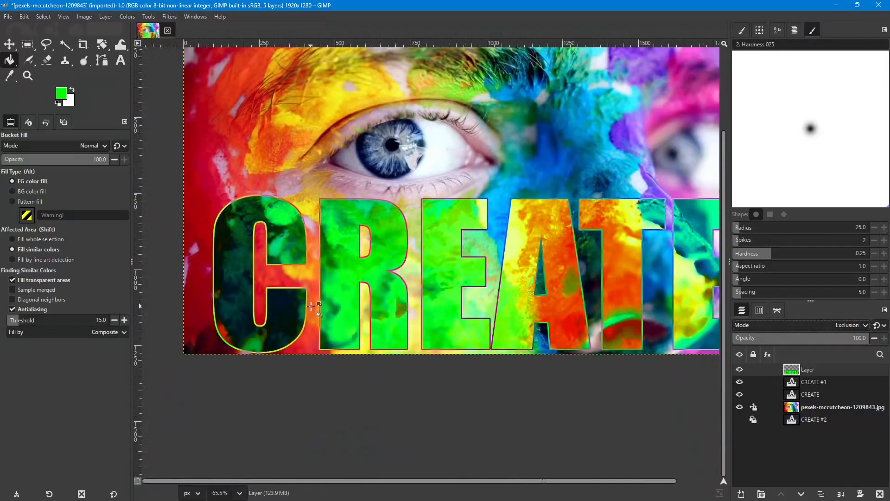
{"action": "scroll", "coordinate": [311, 306], "scroll_direction": "down", "scroll_amount": 1, "text": "ctrl"}
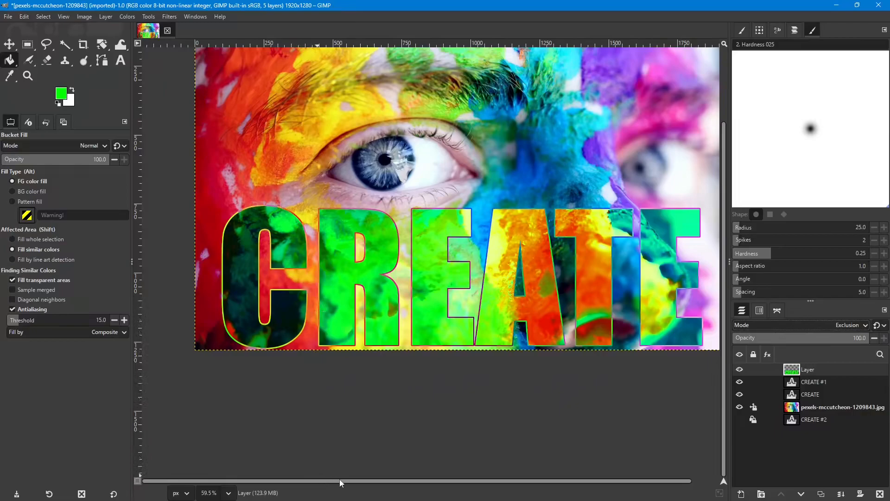
{"action": "left_click_drag", "start_coordinate": [340, 482], "coordinate": [380, 482]}
{"action": "scroll", "coordinate": [405, 418], "scroll_direction": "down", "scroll_amount": 1, "text": "ctrl"}
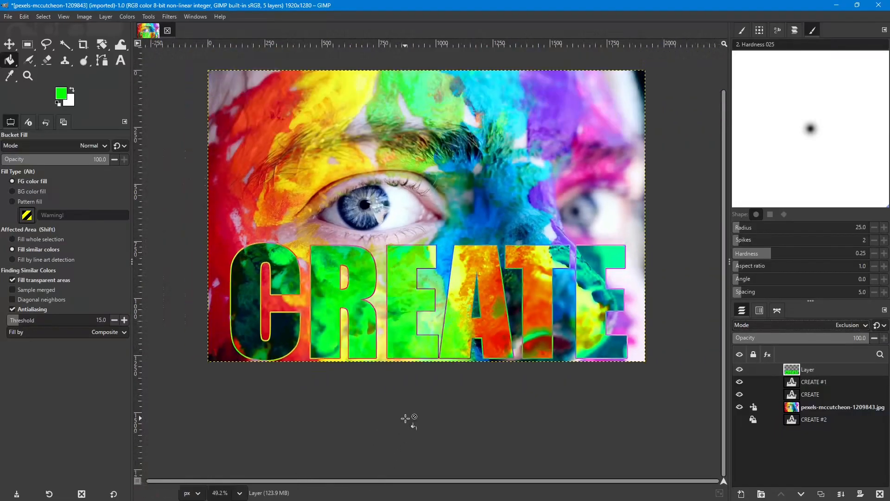
{"action": "scroll", "coordinate": [405, 418], "scroll_direction": "up", "scroll_amount": 2}
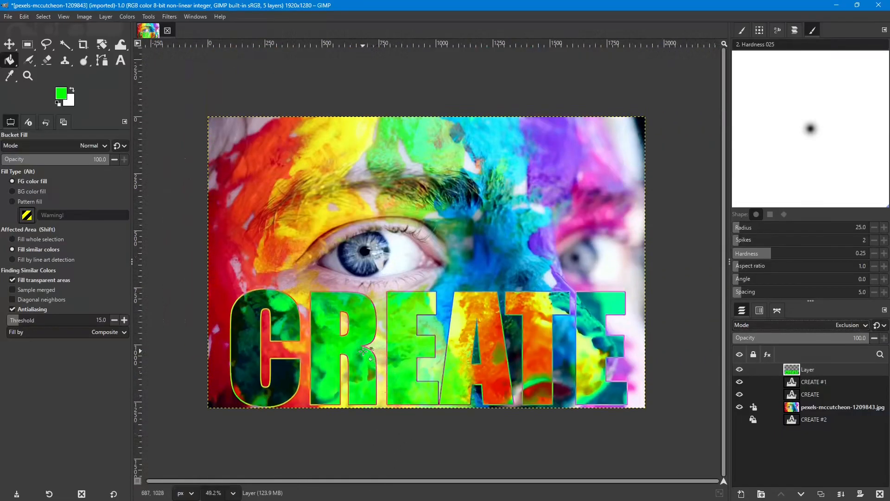
Step: Inspect the letters C and R up close, and hide and show the green layer to compare the lettering with and without it
{"action": "scroll", "coordinate": [292, 329], "scroll_direction": "up", "scroll_amount": 10, "text": "ctrl"}
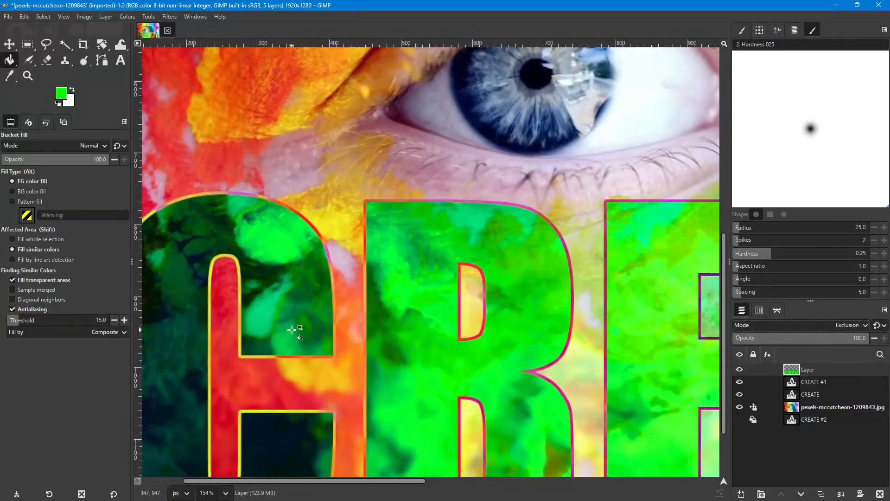
{"action": "scroll", "coordinate": [292, 329], "scroll_direction": "up", "scroll_amount": 1, "text": "ctrl"}
{"action": "scroll", "coordinate": [377, 306], "scroll_direction": "down", "scroll_amount": 4, "text": "ctrl"}
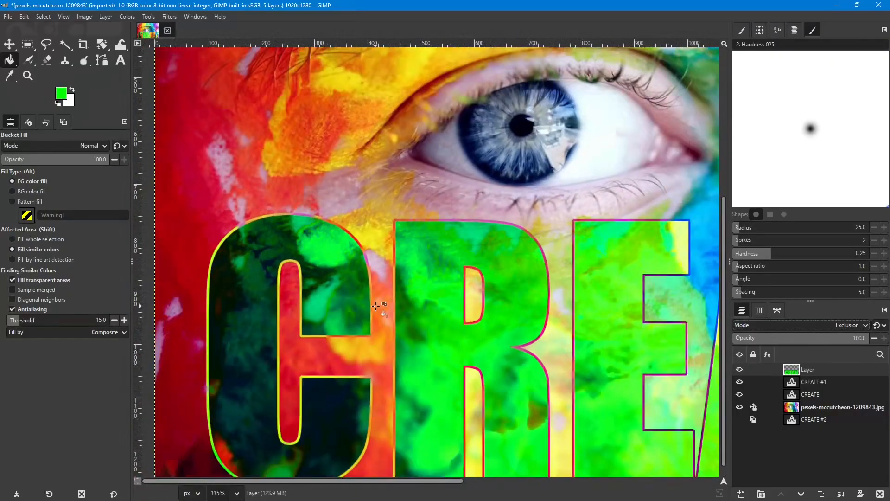
{"action": "scroll", "coordinate": [376, 306], "scroll_direction": "down", "scroll_amount": 2, "text": "ctrl"}
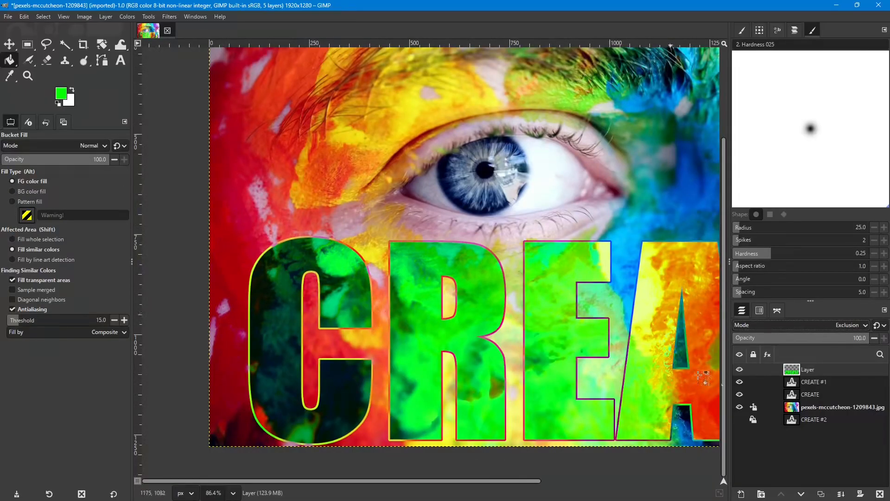
{"action": "left_click", "coordinate": [740, 368]}
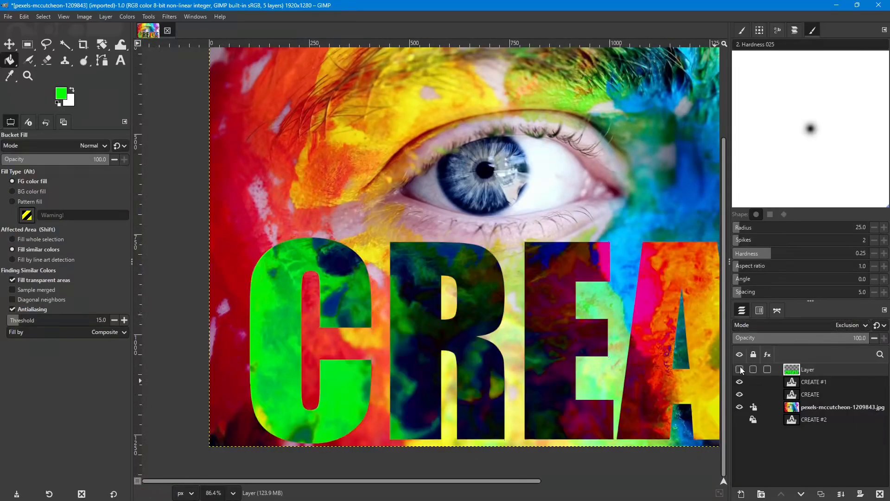
{"action": "left_click", "coordinate": [740, 369]}
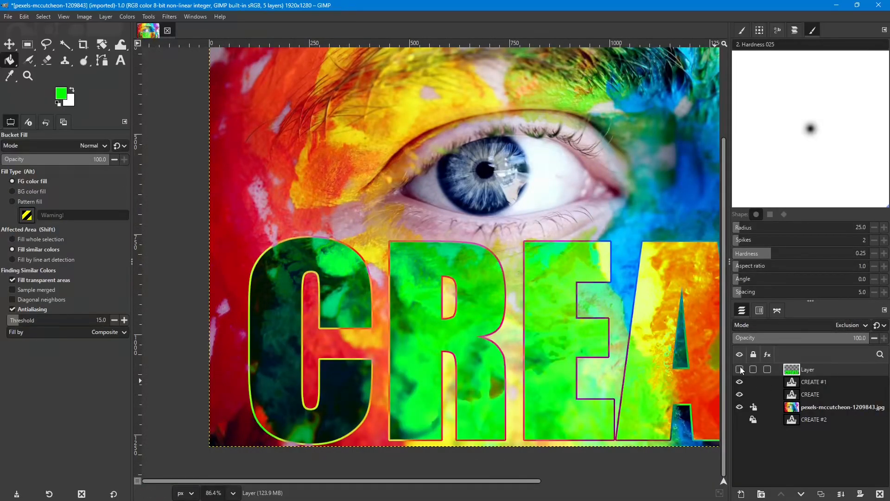
{"action": "left_click", "coordinate": [740, 368]}
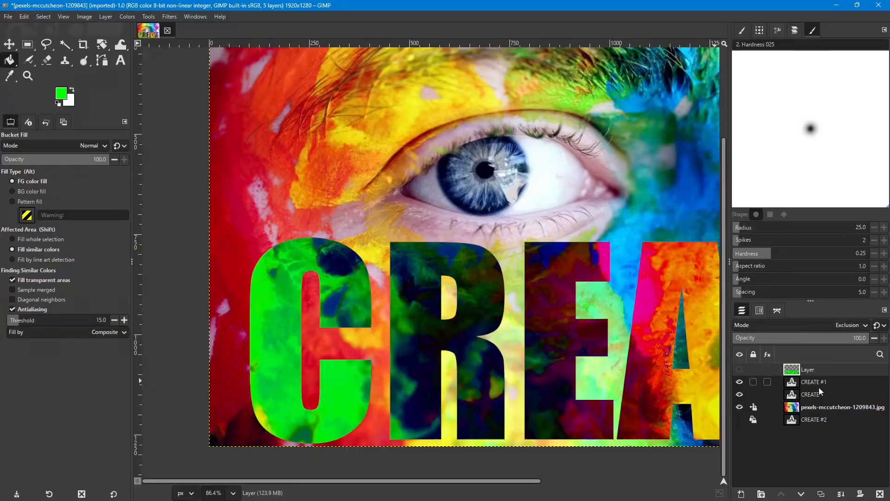
{"action": "left_click", "coordinate": [739, 381]}
{"action": "left_click", "coordinate": [739, 370]}
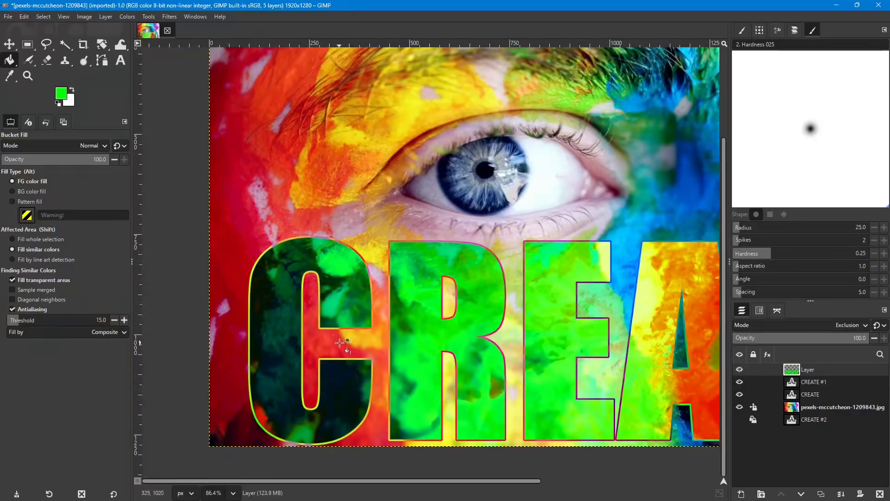
Step: Select the green layer's letter shapes from its transparency and shrink the selection by 4 px
{"action": "left_click", "coordinate": [792, 374], "text": "alt"}
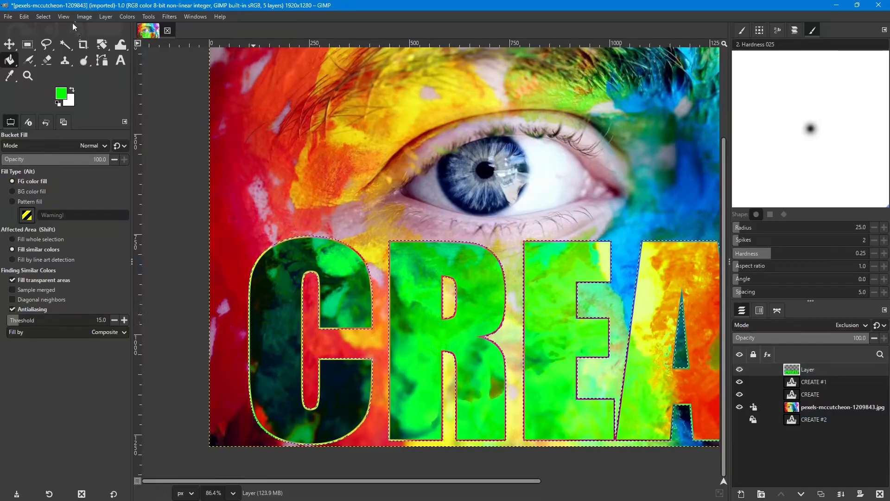
{"action": "left_click", "coordinate": [44, 16]}
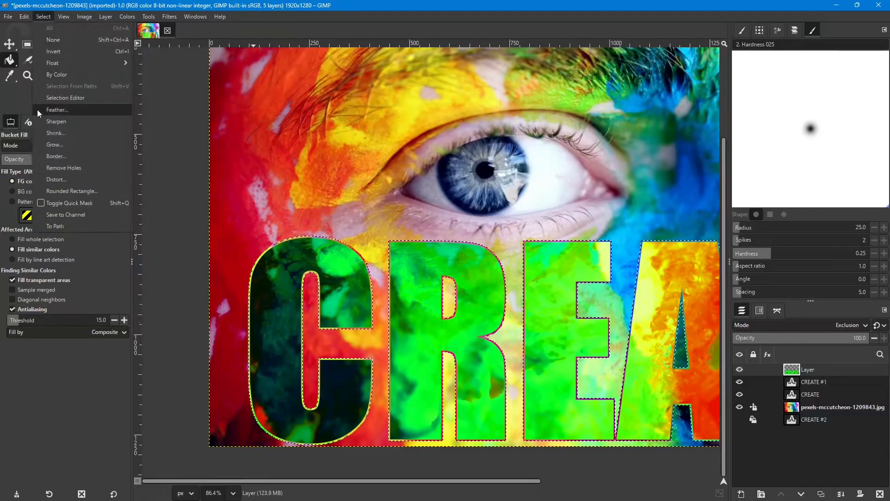
{"action": "left_click", "coordinate": [55, 133]}
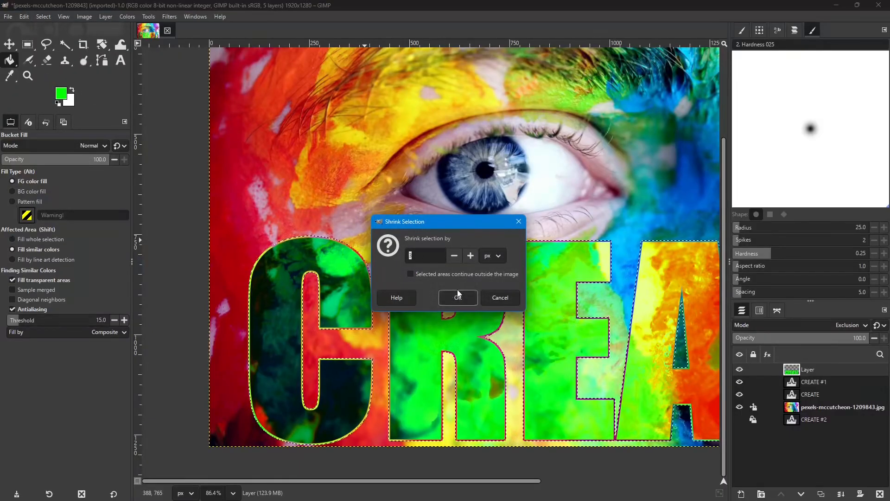
{"action": "type", "text": "4"}
{"action": "left_click", "coordinate": [458, 299]}
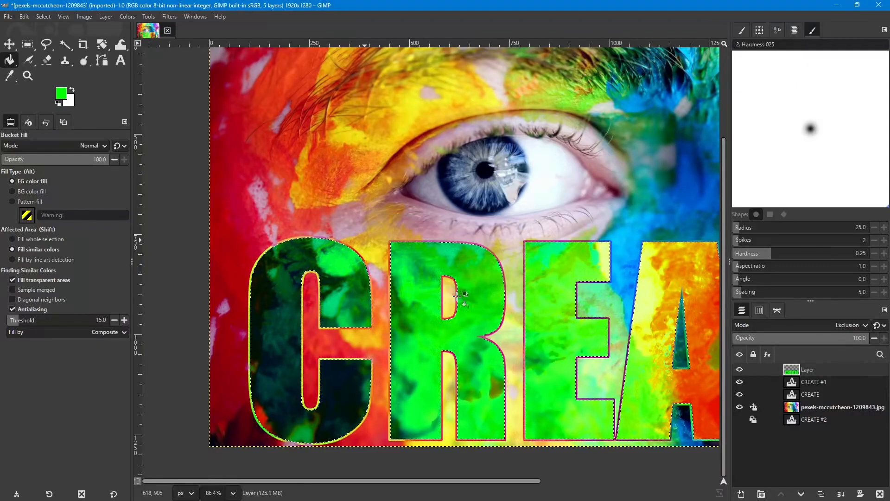
Step: Delete the green fill inside the shrunken selection, keeping only a thin outline of the letters on that layer
{"action": "scroll", "coordinate": [345, 342], "scroll_direction": "up", "scroll_amount": 5}
{"action": "scroll", "coordinate": [345, 342], "scroll_direction": "up", "scroll_amount": 5}
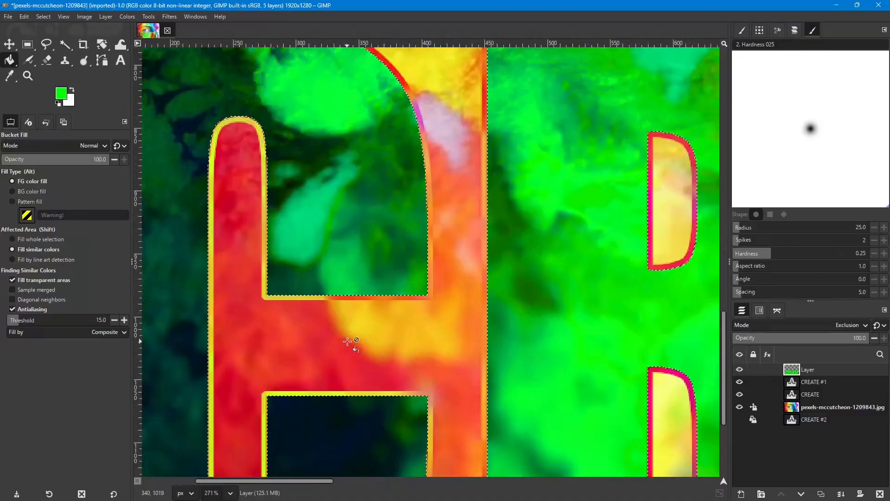
{"action": "scroll", "coordinate": [456, 260], "scroll_direction": "down", "scroll_amount": 7}
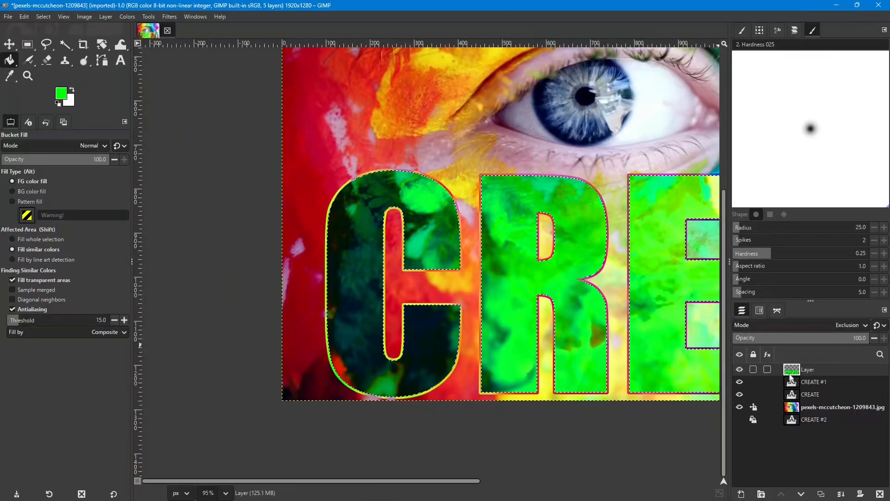
{"action": "key", "text": "Delete"}
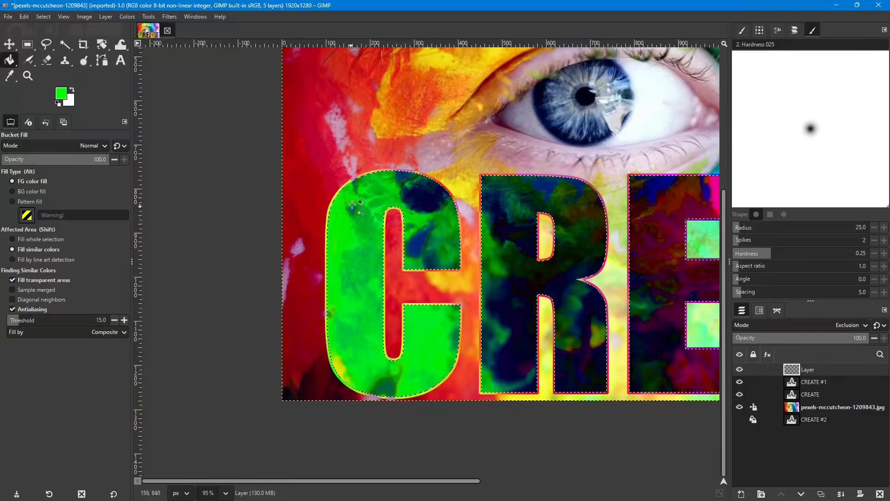
Step: Check the outline around the C up close, clear the selection, and bring the whole image into view
{"action": "scroll", "coordinate": [399, 199], "scroll_direction": "up", "scroll_amount": 4}
{"action": "scroll", "coordinate": [400, 199], "scroll_direction": "up", "scroll_amount": 6}
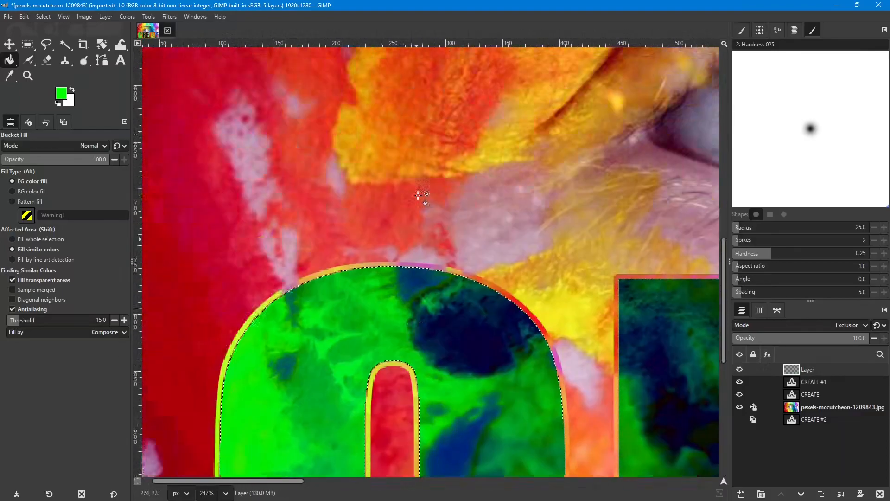
{"action": "scroll", "coordinate": [464, 306], "scroll_direction": "down", "scroll_amount": 1}
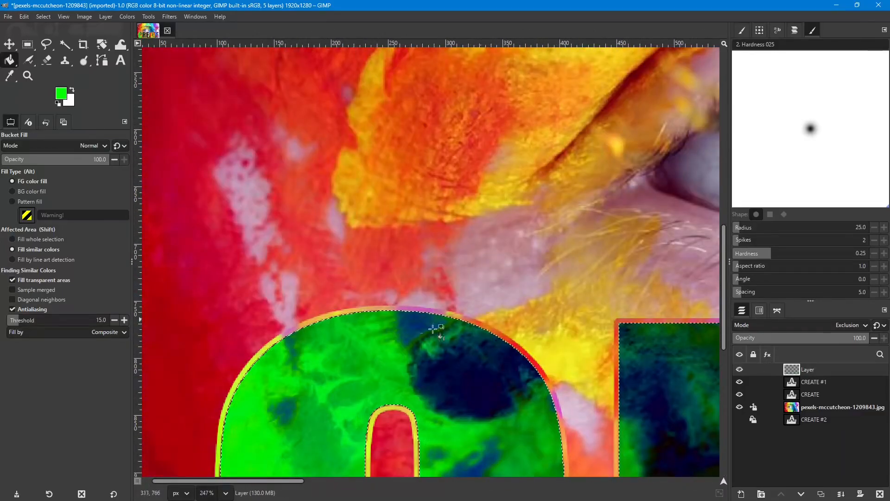
{"action": "scroll", "coordinate": [397, 371], "scroll_direction": "down", "scroll_amount": 5}
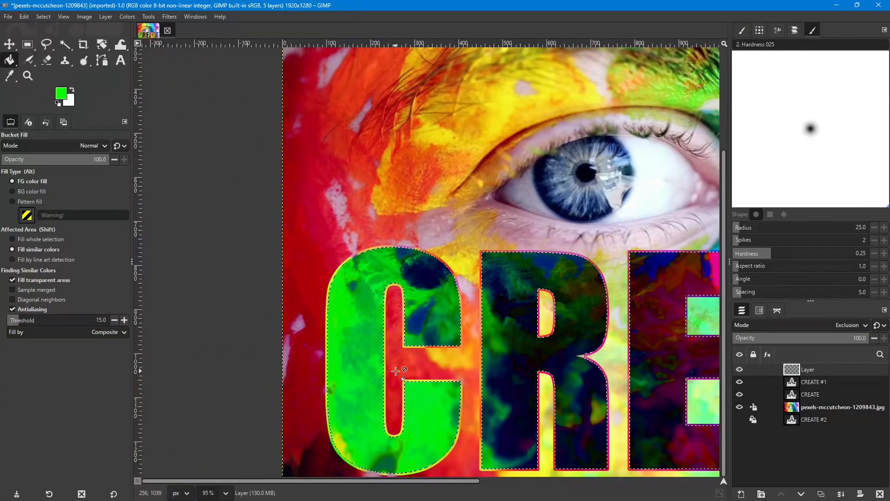
{"action": "key", "text": "ctrl+shift+a"}
{"action": "scroll", "coordinate": [451, 346], "scroll_direction": "down", "scroll_amount": 2}
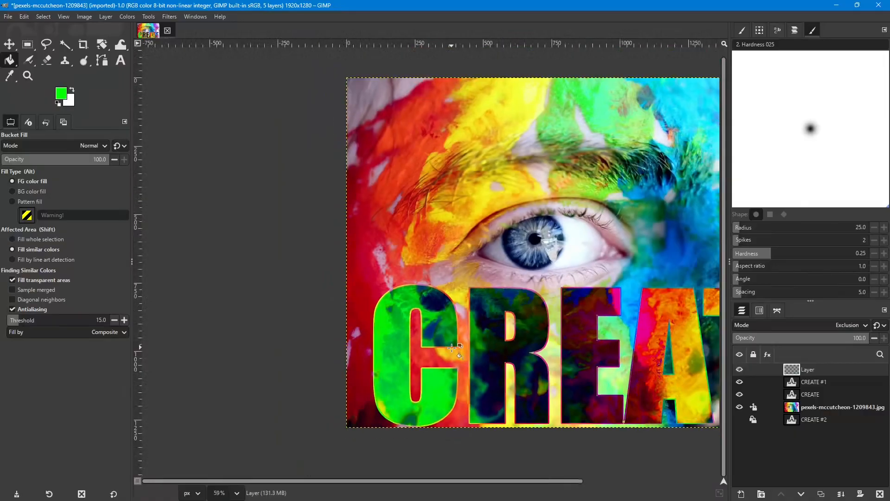
{"action": "left_click_drag", "start_coordinate": [420, 481], "coordinate": [469, 480]}
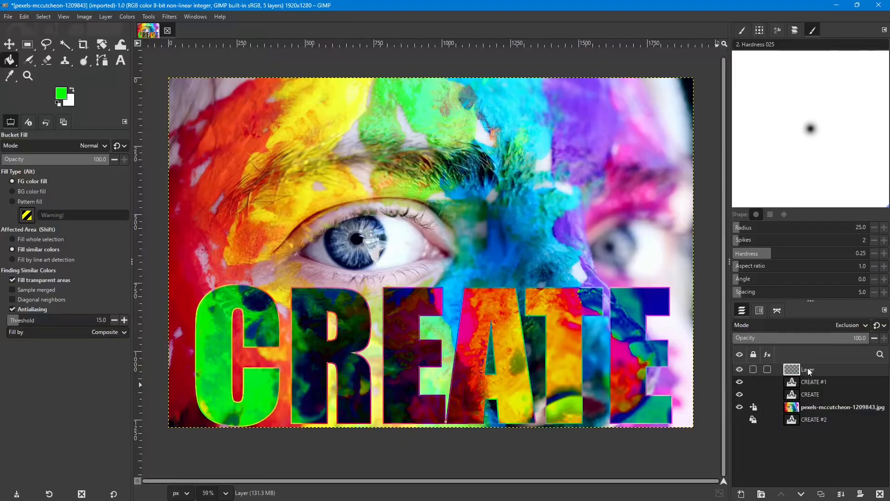
Step: Try the Subtract, Grain merge and Divide blending modes on the outline layer
{"action": "left_click", "coordinate": [822, 325]}
{"action": "left_click", "coordinate": [822, 324]}
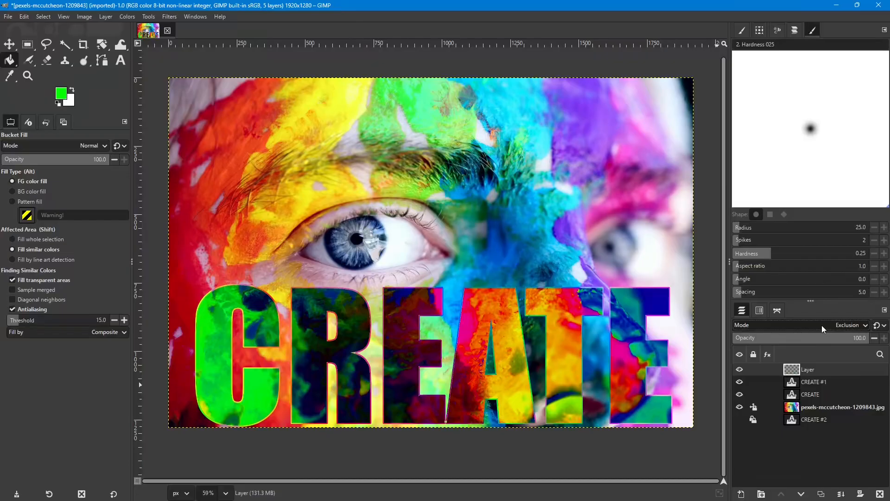
{"action": "scroll", "coordinate": [821, 324], "scroll_direction": "down", "scroll_amount": 1}
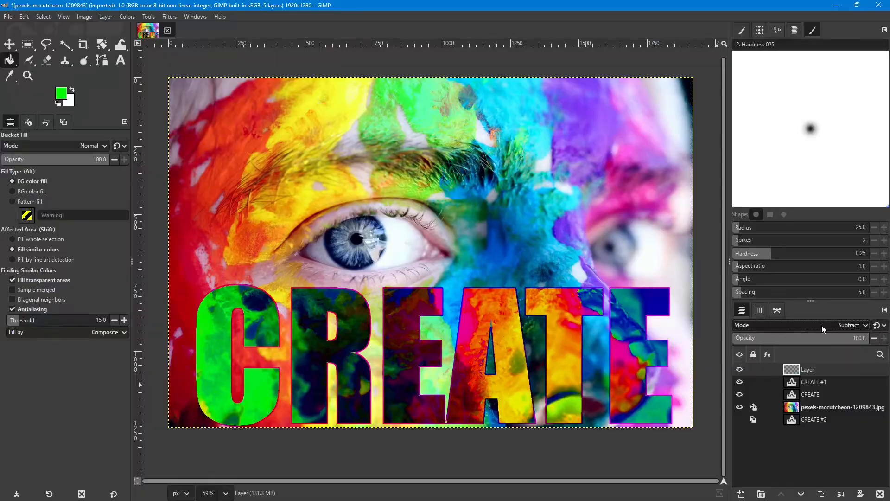
{"action": "scroll", "coordinate": [822, 324], "scroll_direction": "down", "scroll_amount": 2}
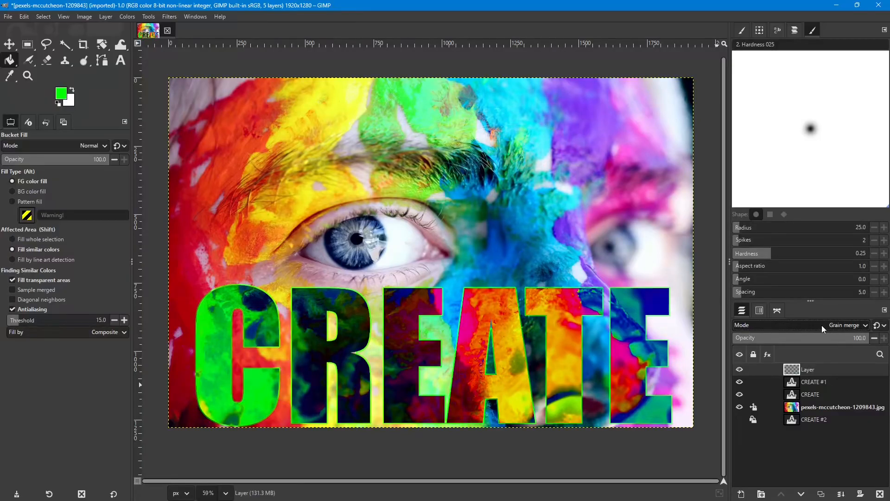
{"action": "scroll", "coordinate": [821, 325], "scroll_direction": "down", "scroll_amount": 1}
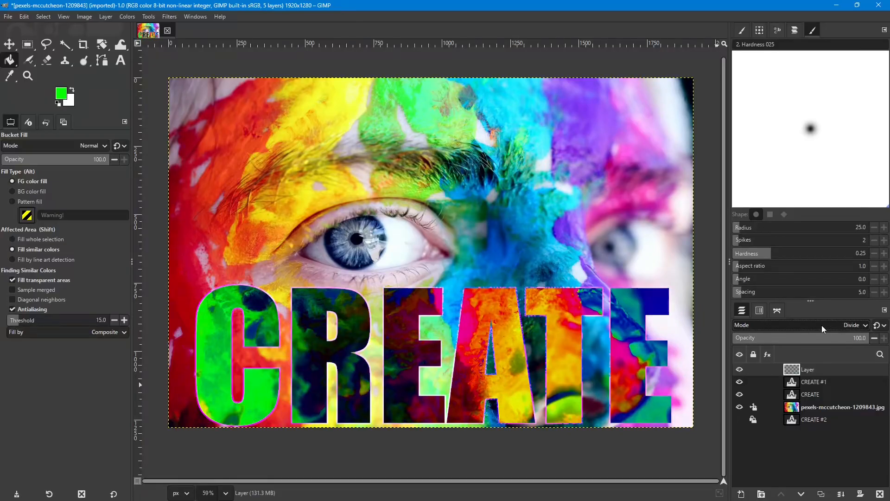
Step: Compare HSV Saturation, LCh Hue, Luminance and LCh Lightness on the outline layer, and set its blending mode to HSV Value
{"action": "scroll", "coordinate": [821, 325], "scroll_direction": "down", "scroll_amount": 2}
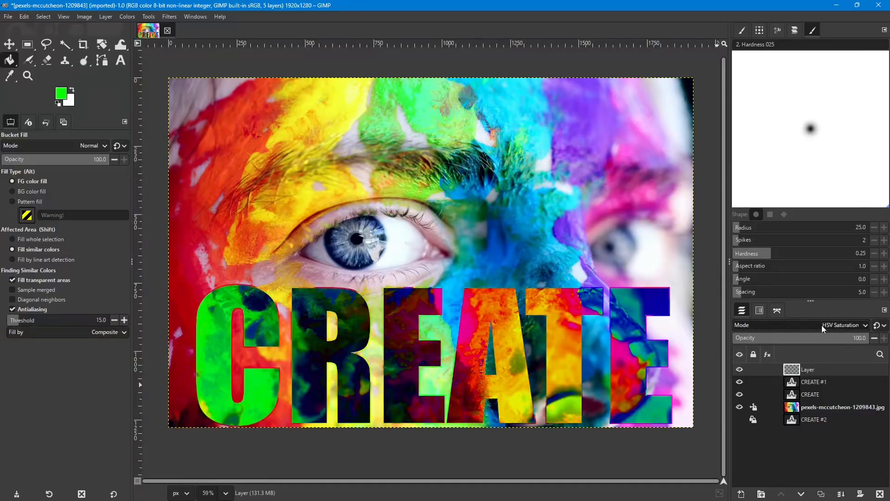
{"action": "scroll", "coordinate": [822, 325], "scroll_direction": "down", "scroll_amount": 2}
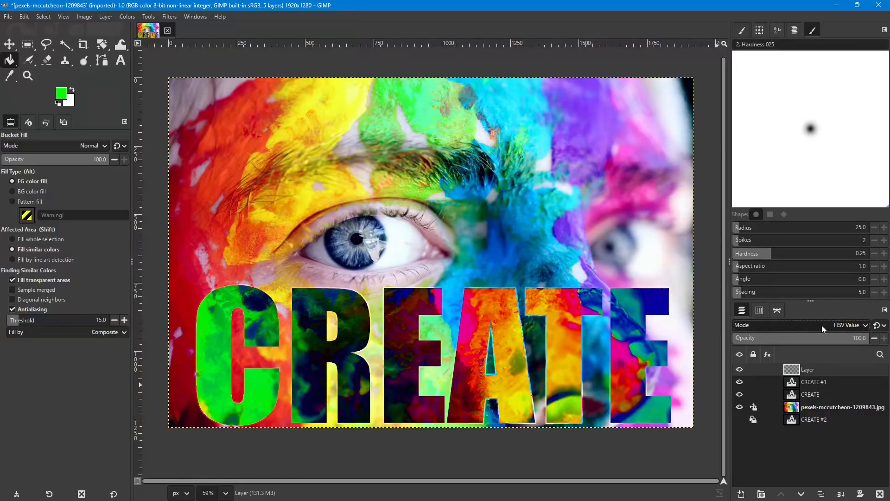
{"action": "scroll", "coordinate": [822, 324], "scroll_direction": "down", "scroll_amount": 3}
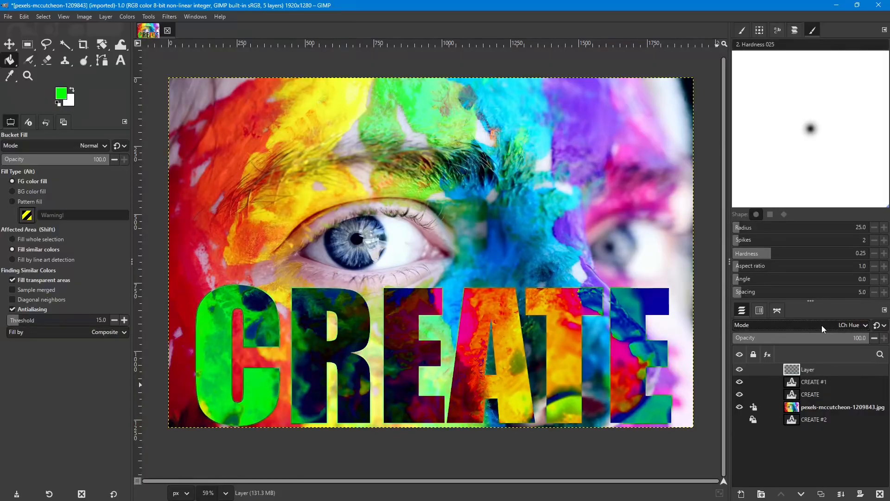
{"action": "scroll", "coordinate": [821, 325], "scroll_direction": "down", "scroll_amount": 2}
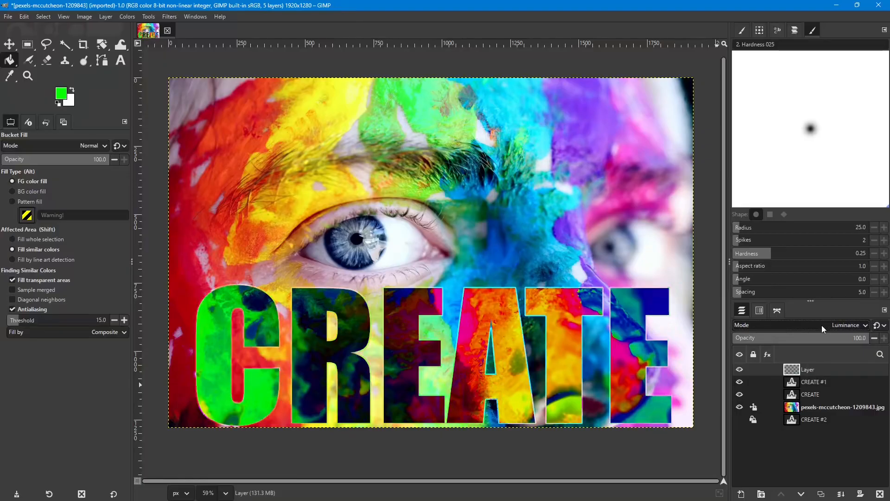
{"action": "scroll", "coordinate": [822, 325], "scroll_direction": "up", "scroll_amount": 4}
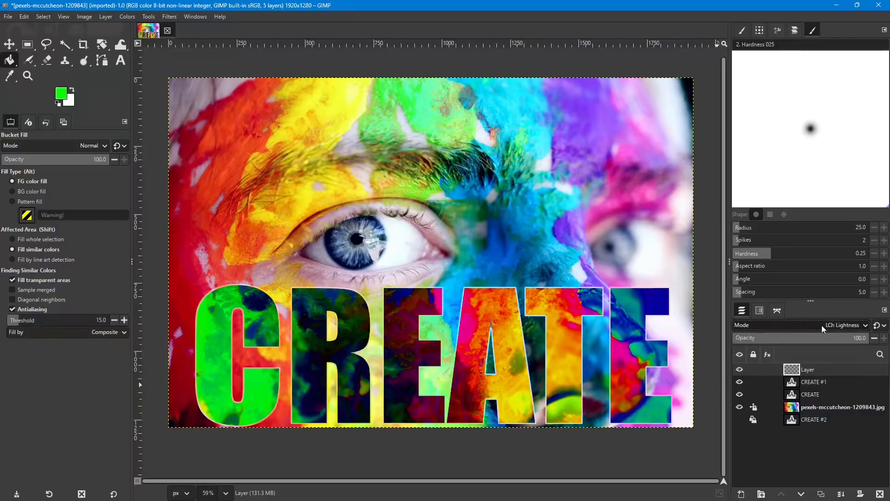
{"action": "scroll", "coordinate": [821, 324], "scroll_direction": "up", "scroll_amount": 3}
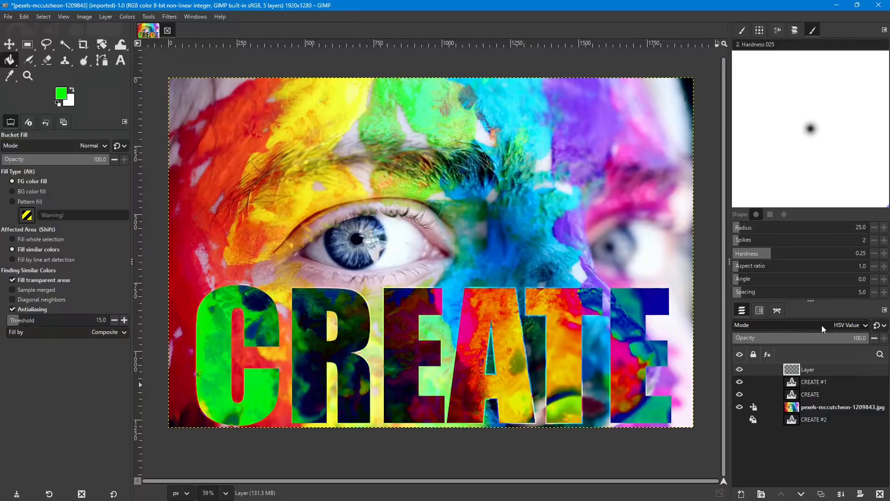
Step: Compare HSV Saturation, LCh Lightness and LCh Chroma on the outline layer, and set its blending mode to Exclusion
{"action": "scroll", "coordinate": [821, 325], "scroll_direction": "down", "scroll_amount": 2}
{"action": "scroll", "coordinate": [822, 325], "scroll_direction": "up", "scroll_amount": 1}
{"action": "scroll", "coordinate": [822, 325], "scroll_direction": "up", "scroll_amount": 4}
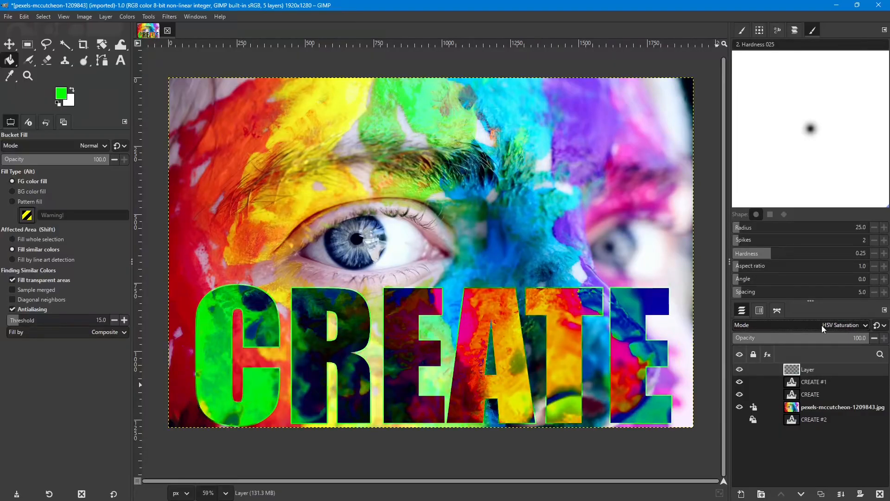
{"action": "scroll", "coordinate": [821, 324], "scroll_direction": "up", "scroll_amount": 3}
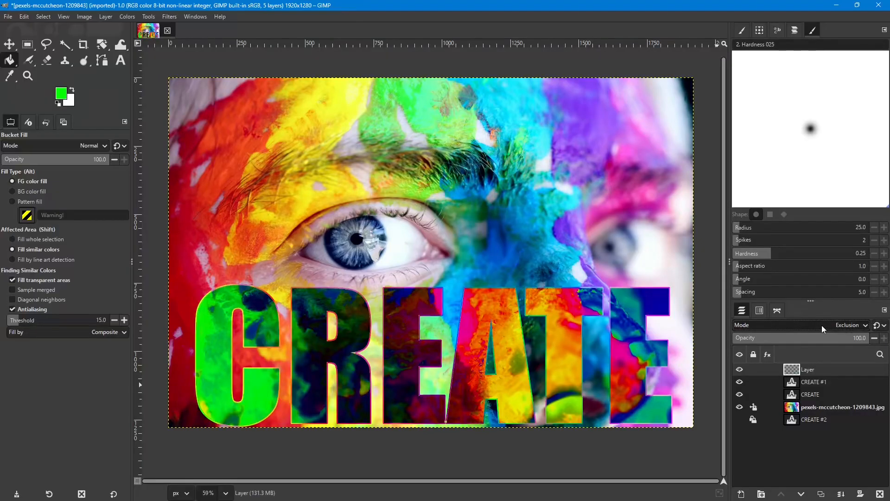
{"action": "left_click", "coordinate": [866, 325]}
{"action": "scroll", "coordinate": [802, 446], "scroll_direction": "down", "scroll_amount": 1}
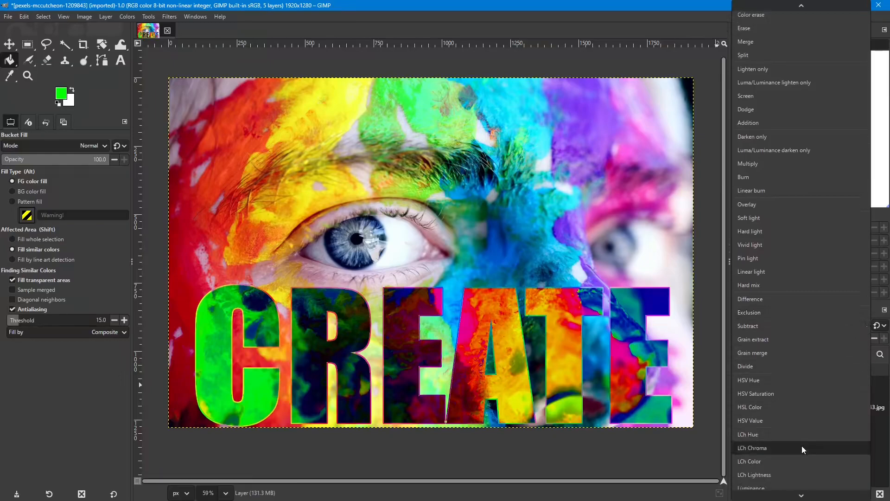
{"action": "left_click", "coordinate": [761, 468]}
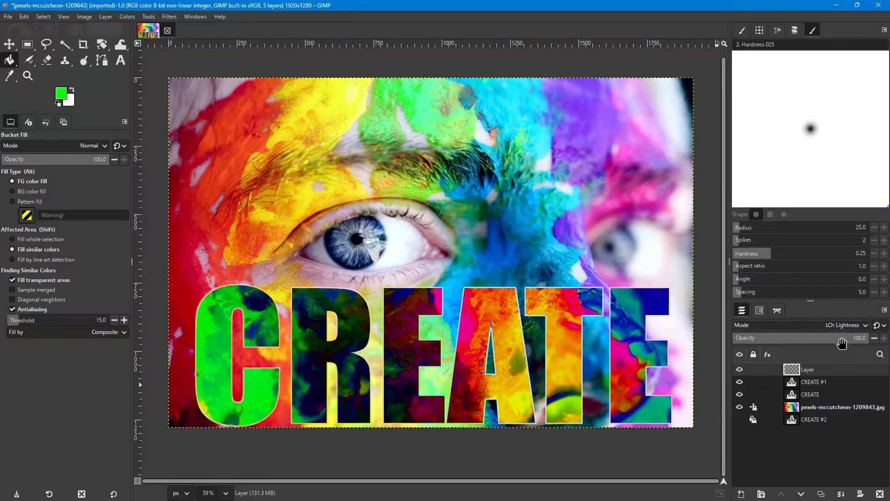
{"action": "key", "text": "Up"}
{"action": "key", "text": "Up"}
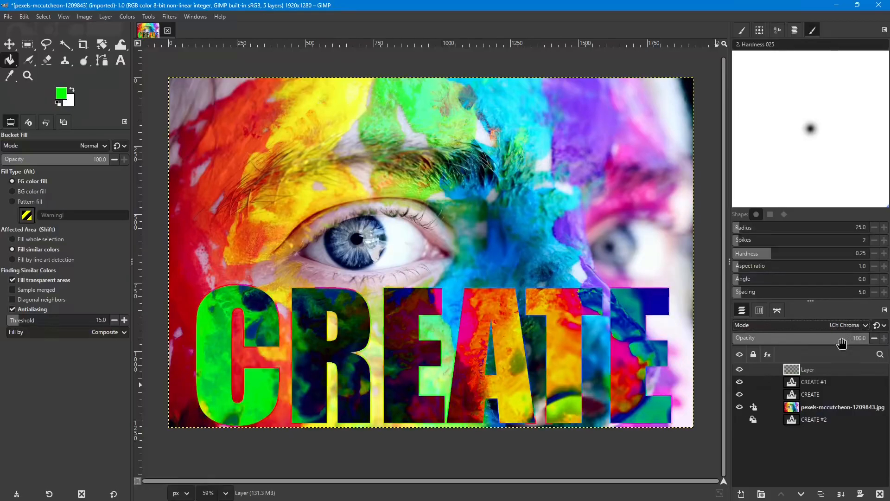
{"action": "left_click", "coordinate": [865, 325]}
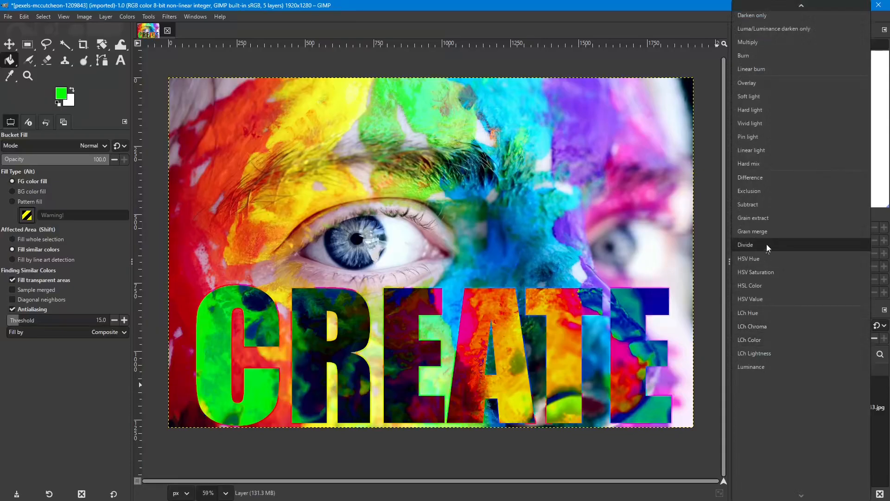
{"action": "left_click", "coordinate": [761, 190]}
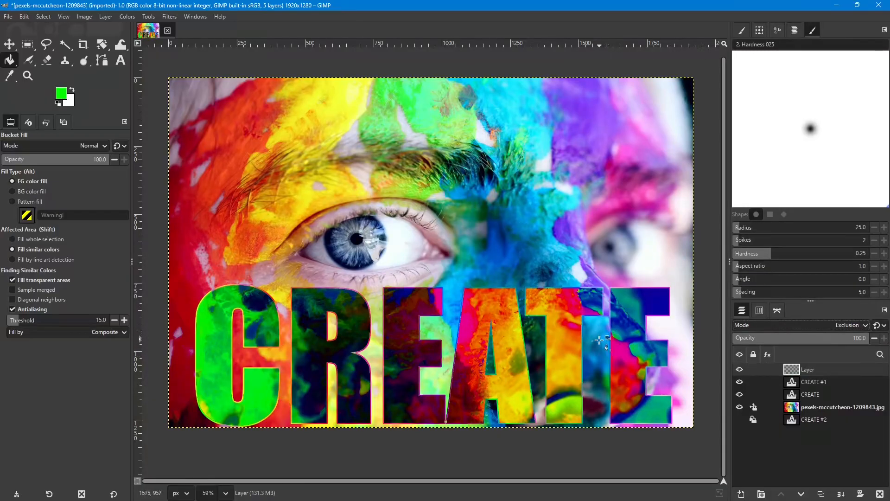
Step: Hide the CREATE and CREATE #1 text layers so only the outline remains over the photo
{"action": "scroll", "coordinate": [544, 346], "scroll_direction": "down", "scroll_amount": 2}
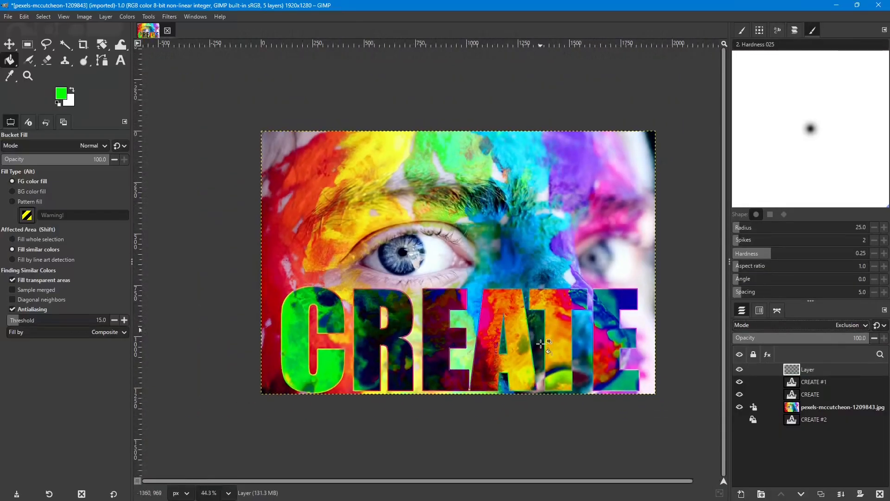
{"action": "left_click_drag", "start_coordinate": [570, 481], "coordinate": [586, 480]}
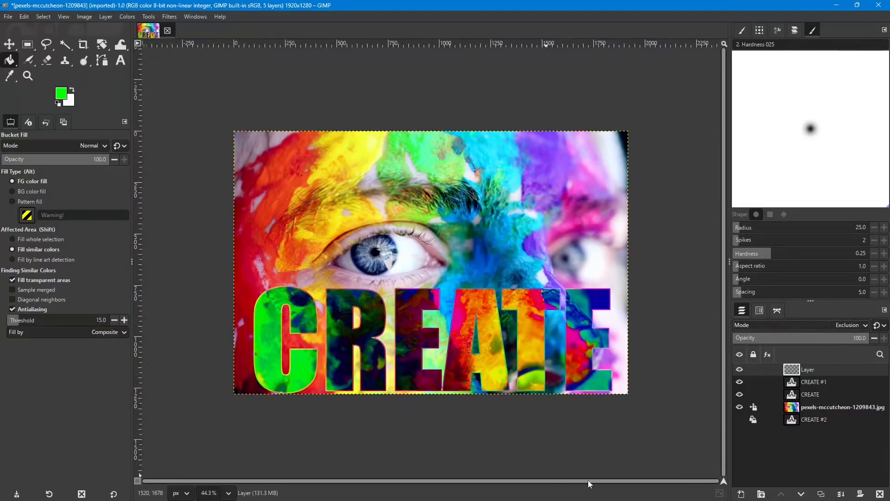
{"action": "scroll", "coordinate": [598, 458], "scroll_direction": "down", "scroll_amount": 1}
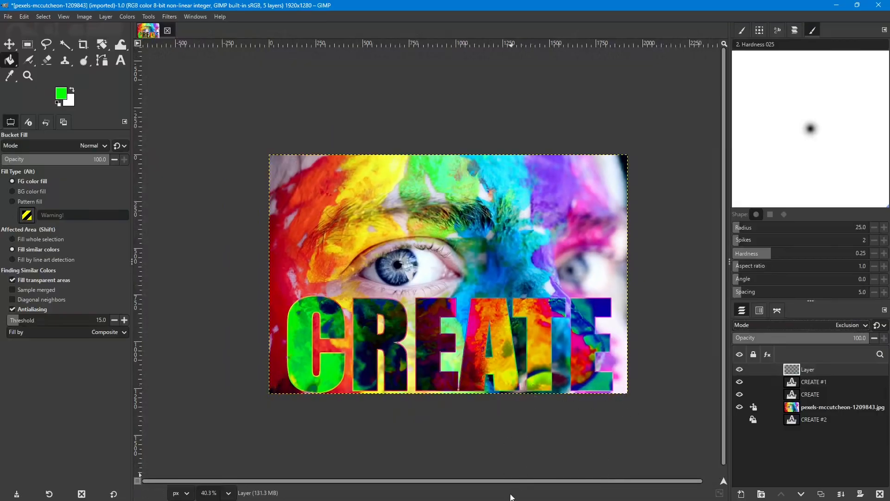
{"action": "left_click_drag", "start_coordinate": [510, 481], "coordinate": [532, 479]}
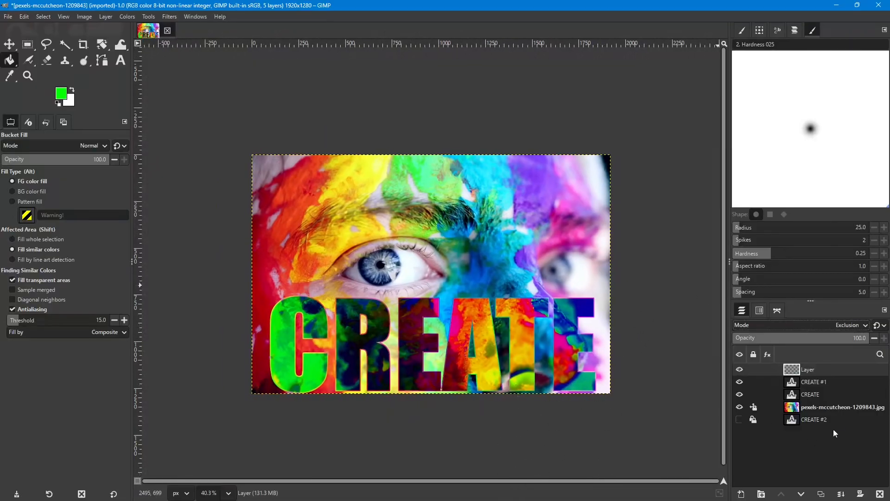
{"action": "mouse_move", "coordinate": [812, 368]}
{"action": "left_mouse_down"}
{"action": "mouse_move", "coordinate": [811, 382]}
{"action": "mouse_move", "coordinate": [809, 371]}
{"action": "mouse_move", "coordinate": [796, 373]}
{"action": "left_mouse_up"}
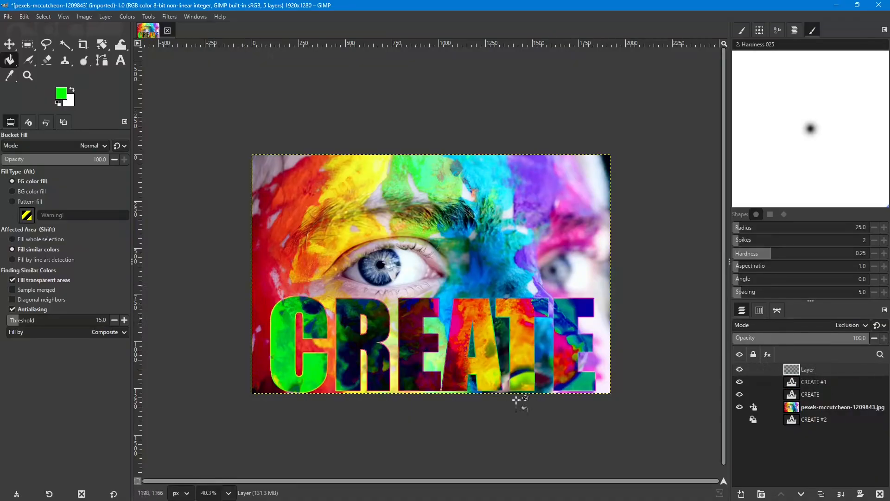
{"action": "left_click", "coordinate": [740, 393]}
{"action": "left_click", "coordinate": [740, 382]}
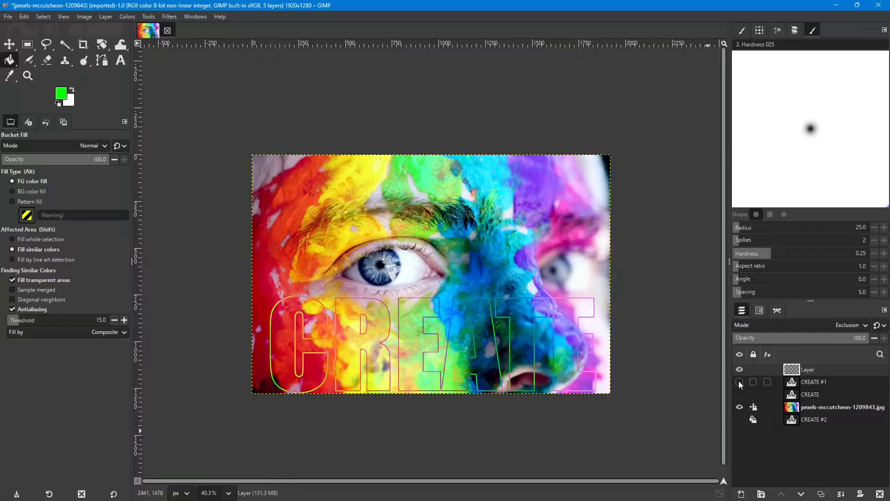
Step: Examine the isolated letter outline up close around the E, and show the CREATE #1 and CREATE layers again
{"action": "scroll", "coordinate": [346, 326], "scroll_direction": "up", "scroll_amount": 3}
{"action": "scroll", "coordinate": [345, 326], "scroll_direction": "up", "scroll_amount": 2}
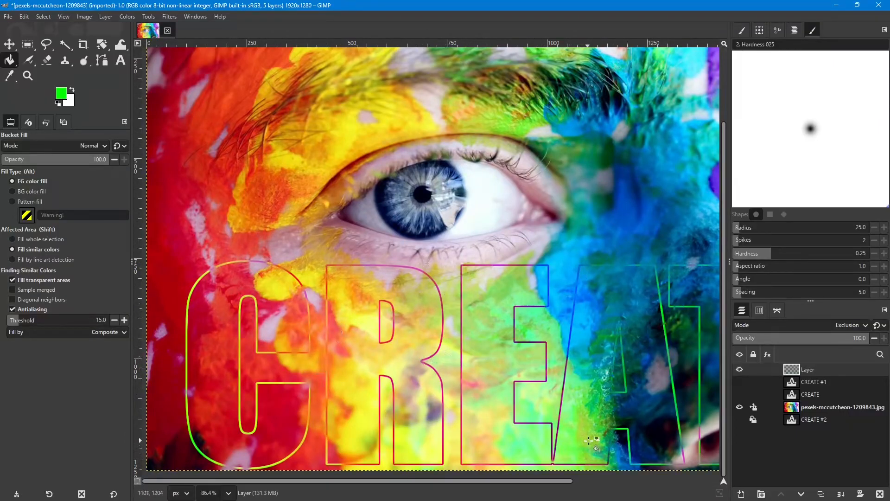
{"action": "scroll", "coordinate": [611, 426], "scroll_direction": "right", "scroll_amount": 4}
{"action": "scroll", "coordinate": [611, 425], "scroll_direction": "left", "scroll_amount": 2}
{"action": "scroll", "coordinate": [417, 284], "scroll_direction": "up", "scroll_amount": 5}
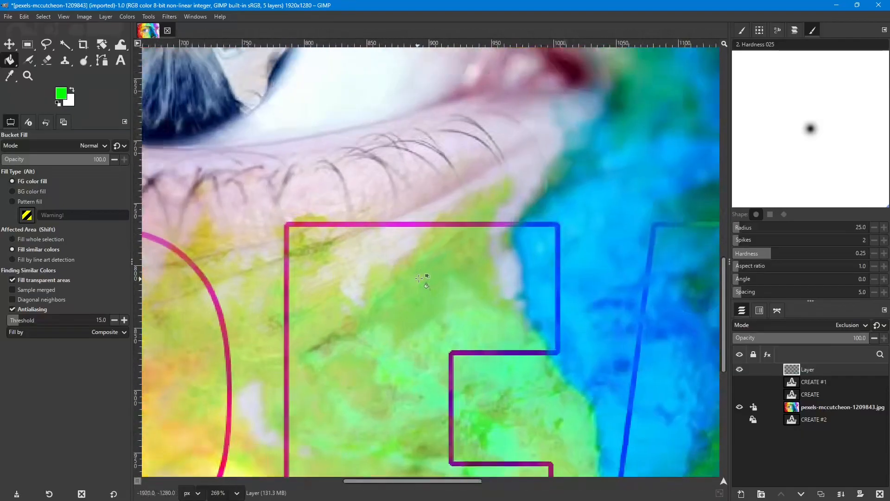
{"action": "scroll", "coordinate": [423, 174], "scroll_direction": "down", "scroll_amount": 5}
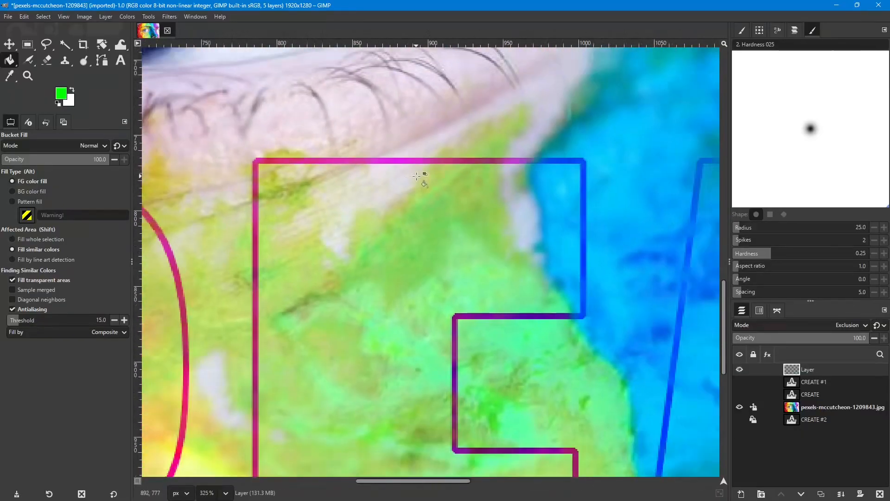
{"action": "scroll", "coordinate": [418, 176], "scroll_direction": "down", "scroll_amount": 3}
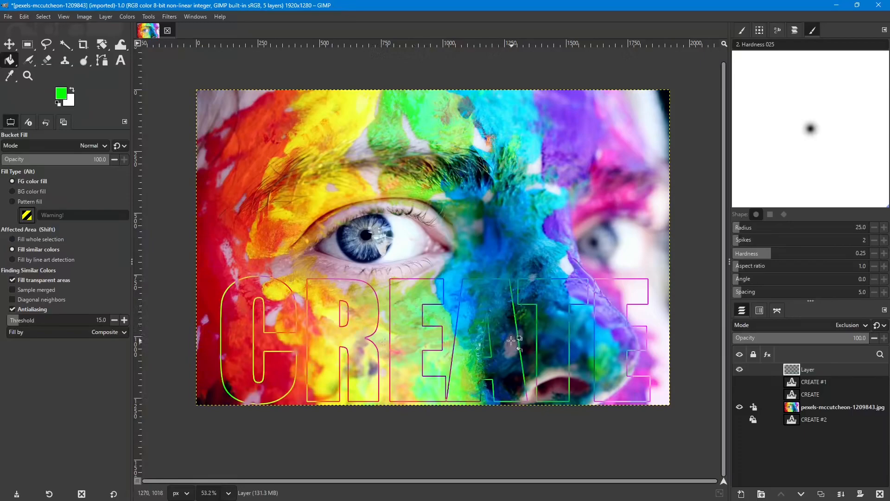
{"action": "left_click", "coordinate": [740, 382]}
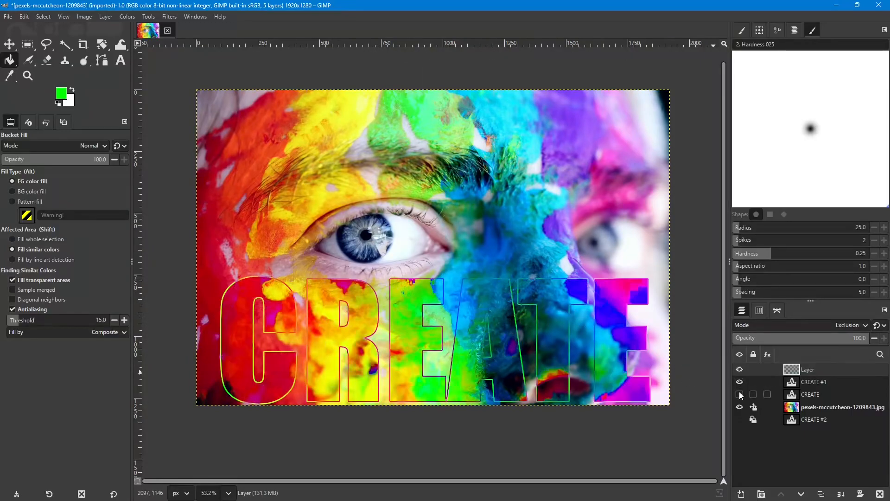
{"action": "left_click", "coordinate": [740, 394]}
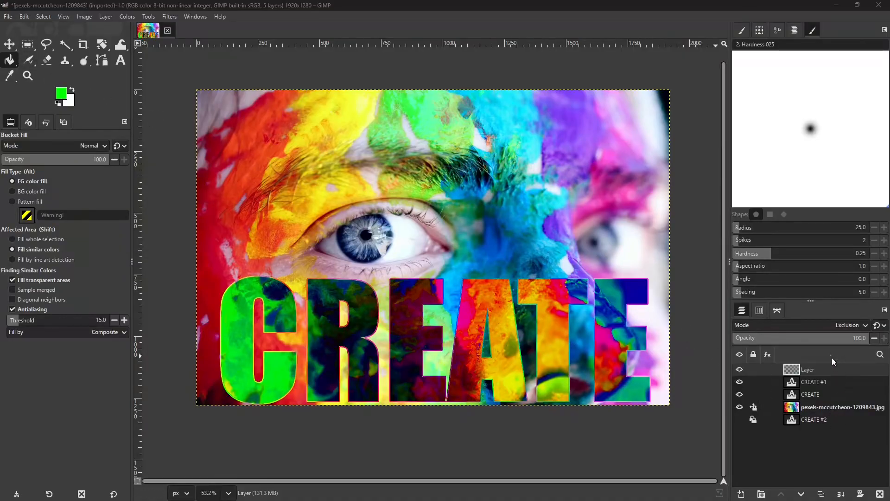
Step: Start saving the image as a new file in the YTVideos/blend-modes-in-gimp folder
{"action": "left_click", "coordinate": [8, 18]}
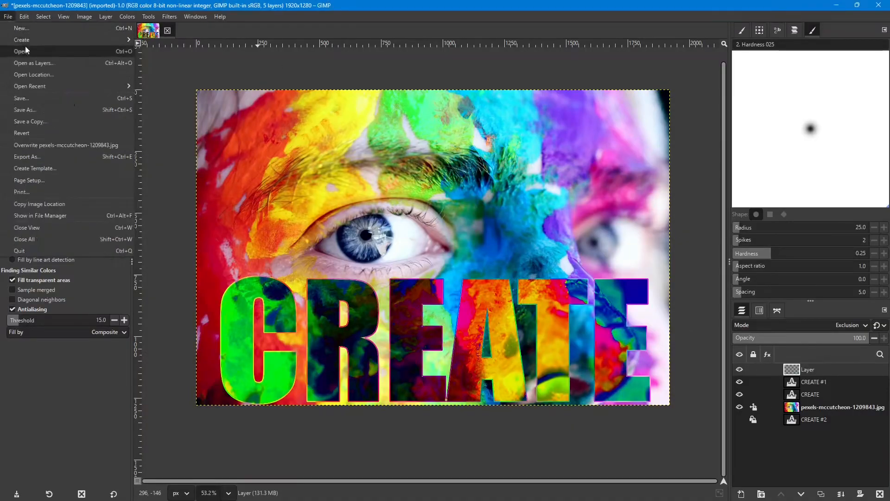
{"action": "left_click", "coordinate": [29, 110]}
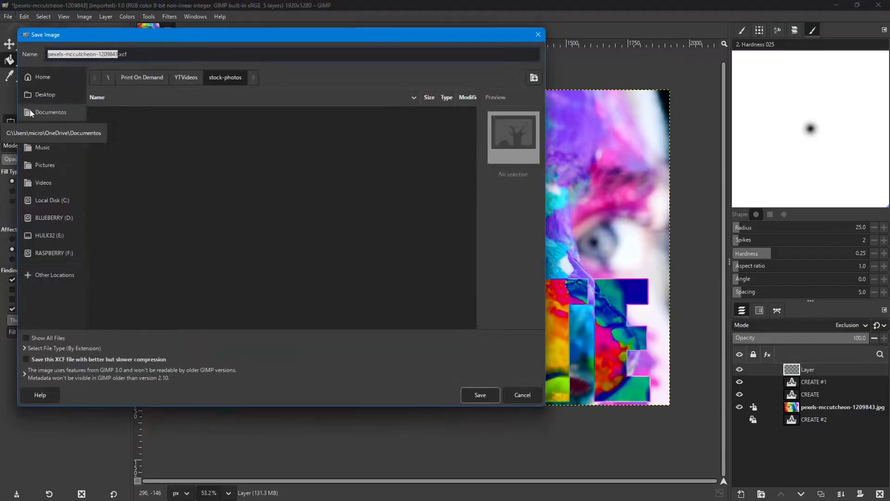
{"action": "left_click_drag", "start_coordinate": [237, 36], "coordinate": [0, 41]}
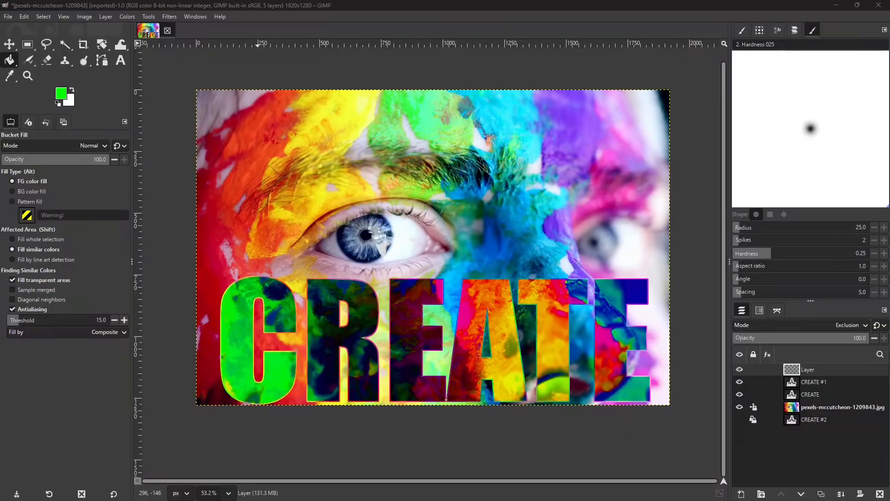
{"action": "key", "text": "ctrl+s"}
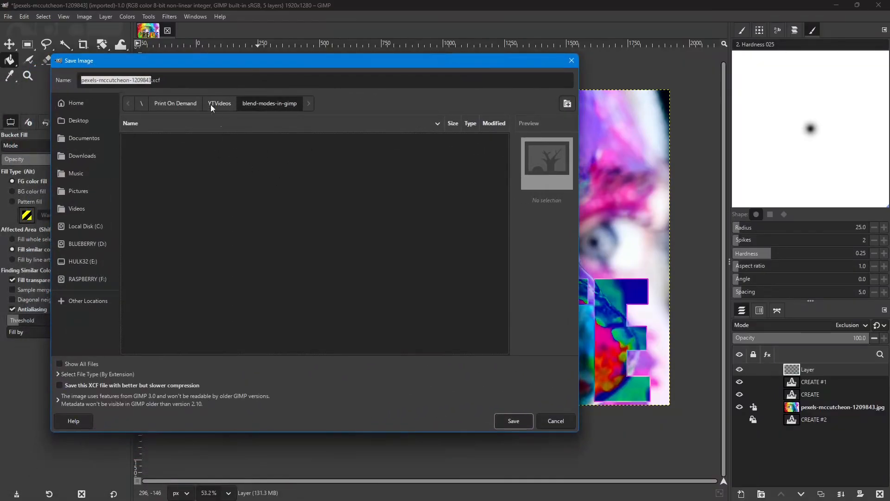
Step: Name the file create-using-blend-modes.xcf and save it
{"action": "left_click", "coordinate": [170, 81]}
{"action": "key", "text": "Left"}
{"action": "key", "text": "Left"}
{"action": "key", "text": "Left"}
{"action": "key", "text": "Left"}
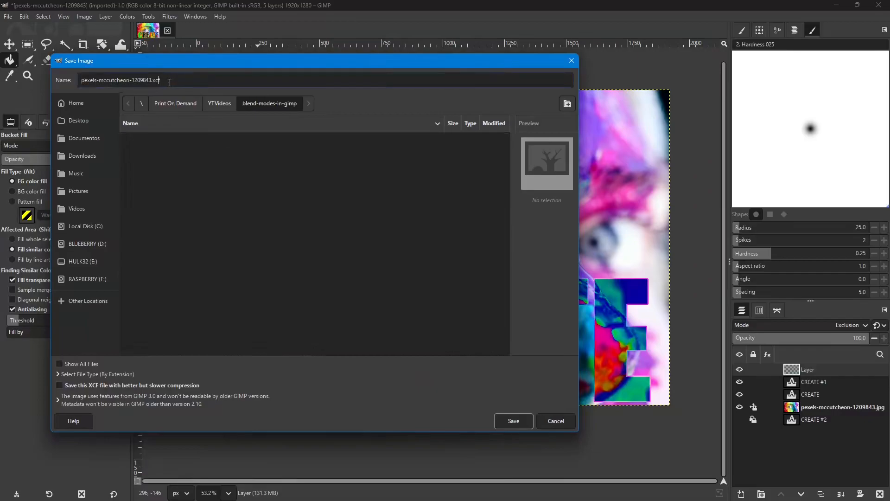
{"action": "key", "text": "BackSpace"}
{"action": "key", "text": "BackSpace"}
{"action": "key", "text": "BackSpace"}
{"action": "key", "text": "BackSpace"}
{"action": "key", "text": "BackSpace"}
{"action": "key", "text": "BackSpace"}
{"action": "key", "text": "BackSpace"}
{"action": "key", "text": "BackSpace"}
{"action": "key", "text": "BackSpace"}
{"action": "key", "text": "BackSpace"}
{"action": "key", "text": "BackSpace"}
{"action": "key", "text": "BackSpace"}
{"action": "key", "text": "BackSpace"}
{"action": "key", "text": "BackSpace"}
{"action": "key", "text": "BackSpace"}
{"action": "key", "text": "BackSpace"}
{"action": "key", "text": "BackSpace"}
{"action": "key", "text": "BackSpace"}
{"action": "key", "text": "BackSpace"}
{"action": "key", "text": "BackSpace"}
{"action": "type", "text": "blend-modes"}
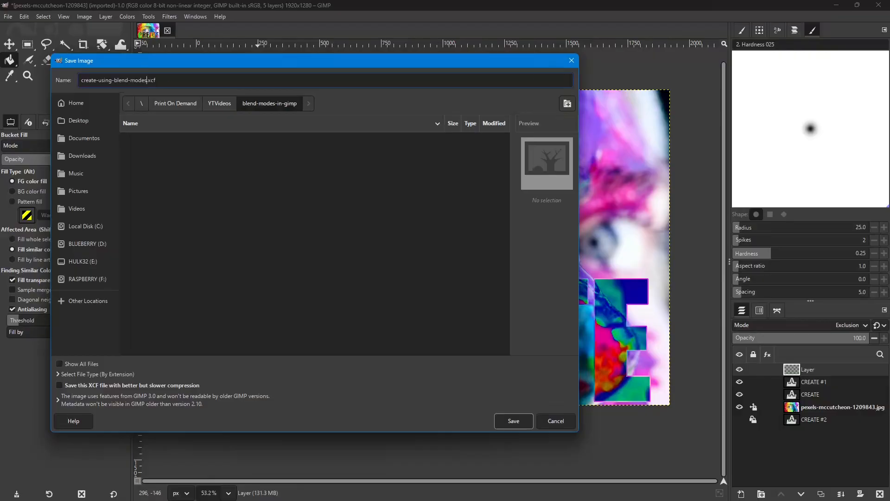
{"action": "key", "text": "Return"}
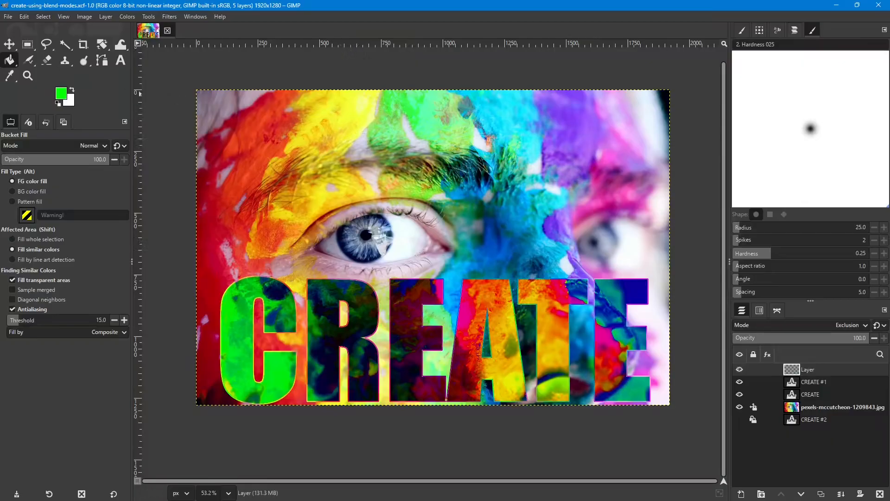
Step: Export the image as create-using-blend-modes.png to the blend-modes-in-gimp folder
{"action": "left_click", "coordinate": [7, 17]}
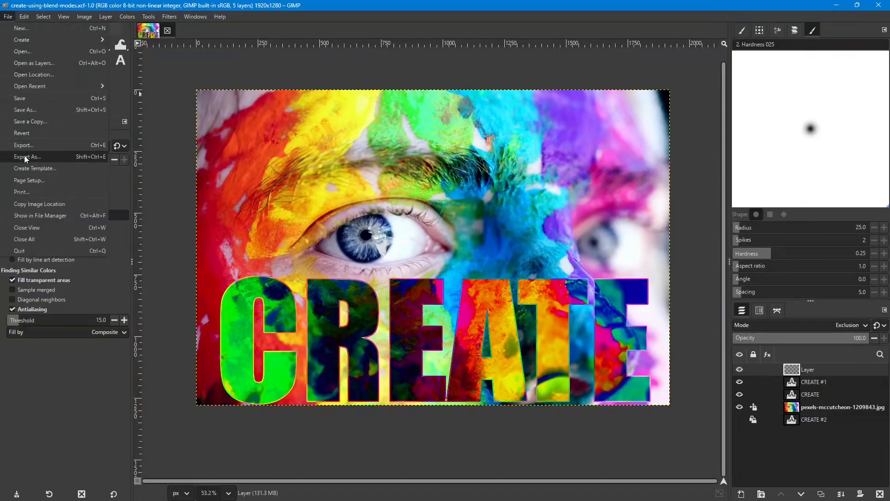
{"action": "left_click", "coordinate": [52, 156]}
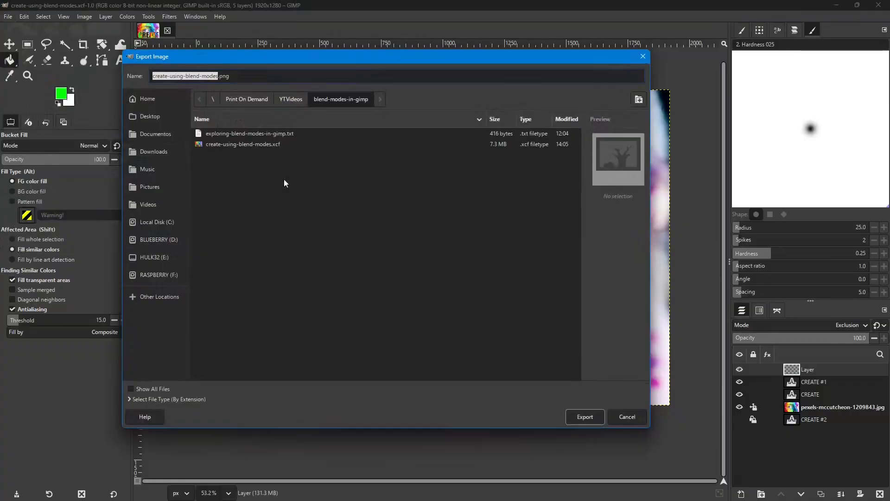
{"action": "left_click_drag", "start_coordinate": [335, 59], "coordinate": [0, 56]}
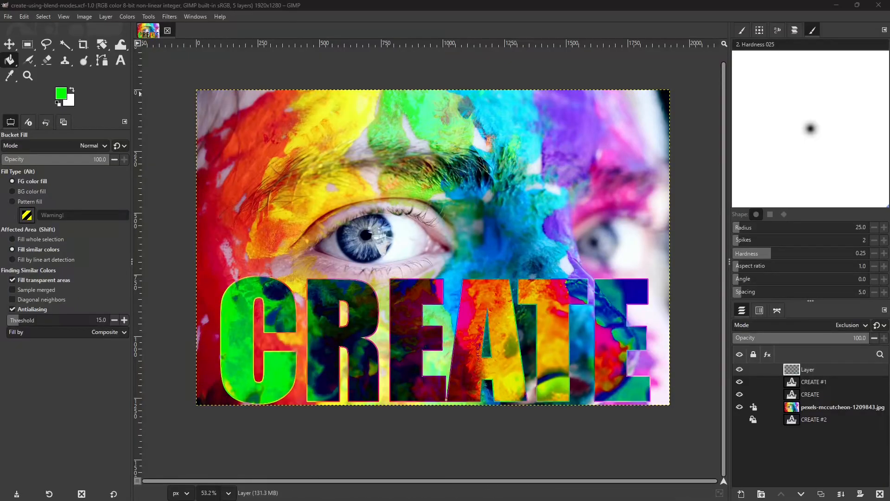
Step: View the exported create-using-blend-modes.png in the photo viewer, inspect the outlines of the R, E and A up close, and close the viewer
{"action": "left_click_drag", "start_coordinate": [0, 86], "coordinate": [483, 83]}
{"action": "left_click", "coordinate": [720, 85]}
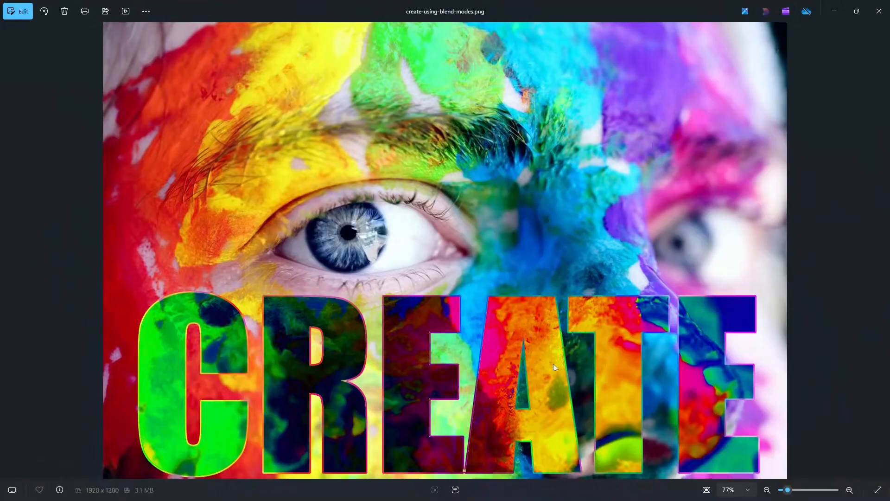
{"action": "scroll", "coordinate": [418, 371], "scroll_direction": "up", "scroll_amount": 8}
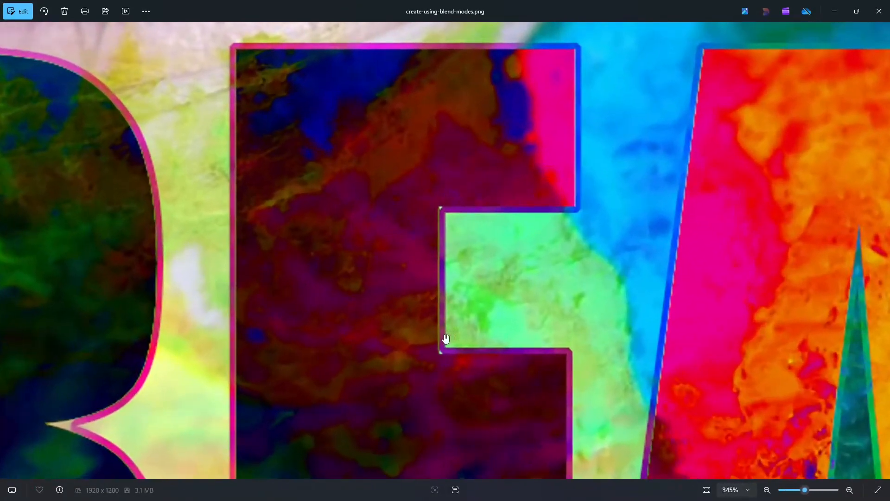
{"action": "left_click_drag", "start_coordinate": [467, 255], "coordinate": [473, 104]}
{"action": "left_click_drag", "start_coordinate": [532, 282], "coordinate": [453, 125]}
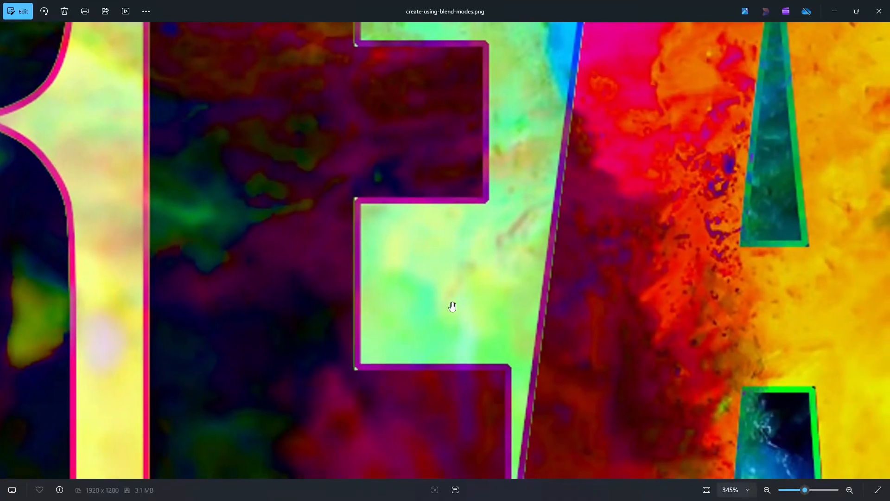
{"action": "left_click_drag", "start_coordinate": [453, 307], "coordinate": [284, 288]}
{"action": "left_click_drag", "start_coordinate": [284, 446], "coordinate": [338, 397]}
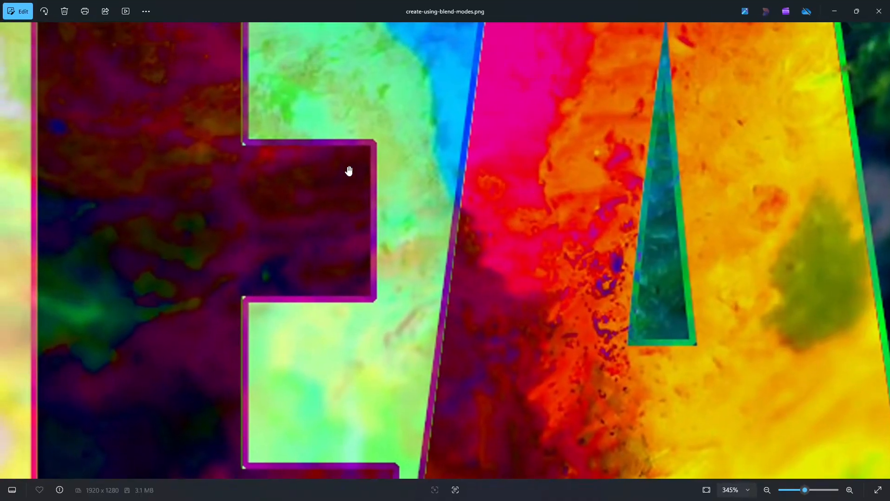
{"action": "left_click_drag", "start_coordinate": [344, 314], "coordinate": [473, 368]}
{"action": "scroll", "coordinate": [463, 231], "scroll_direction": "down", "scroll_amount": 10}
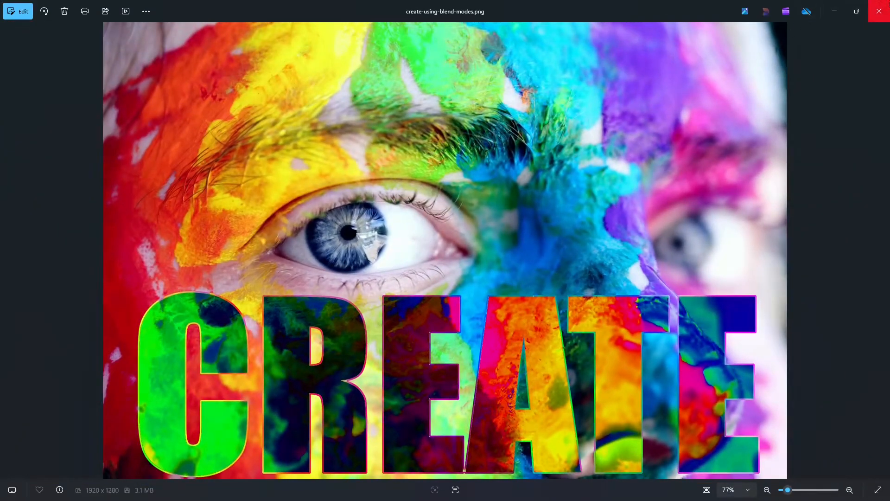
{"action": "left_click", "coordinate": [878, 11]}
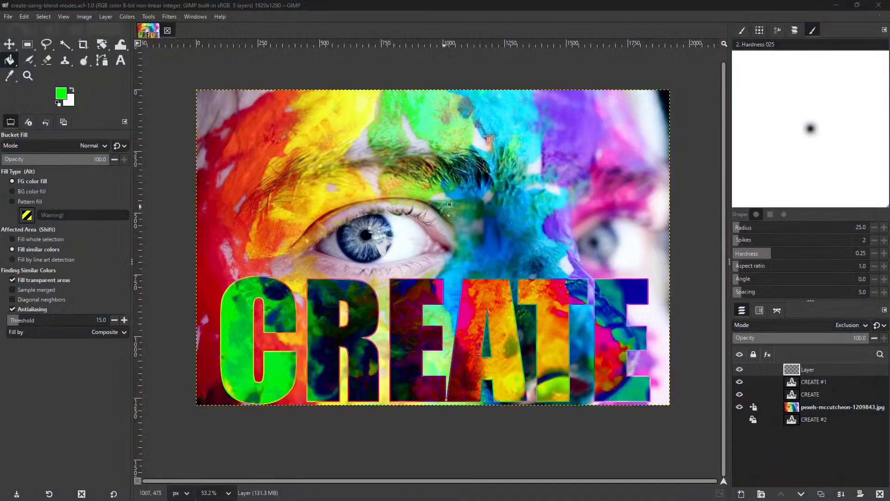